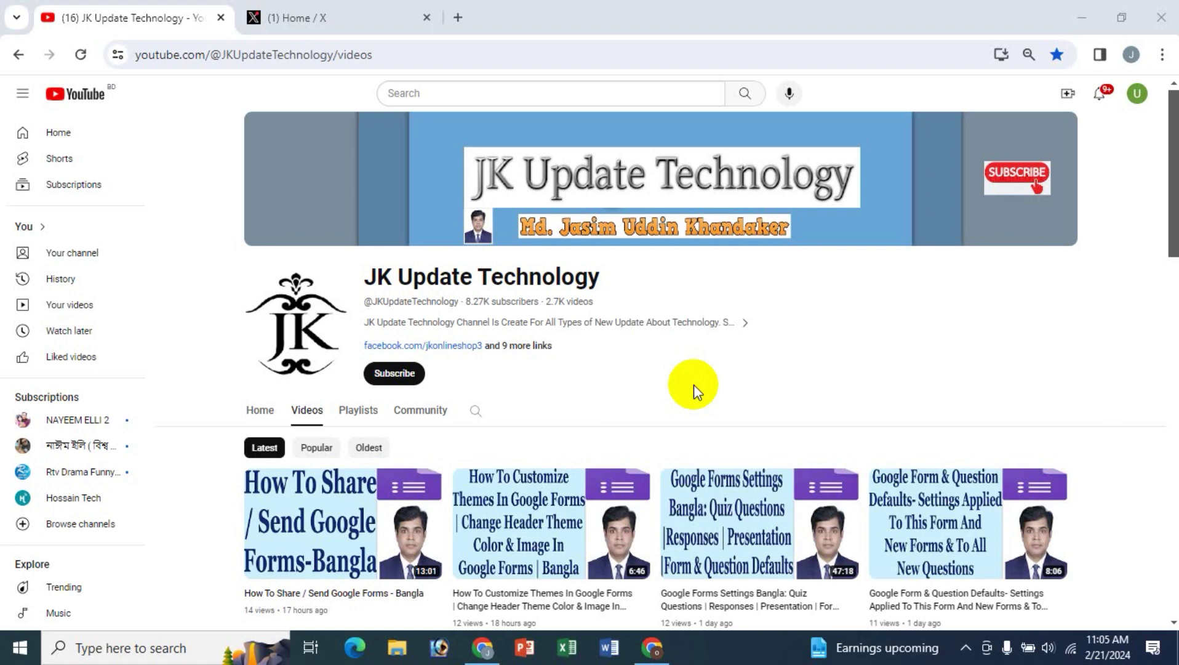
left_click(454, 18)
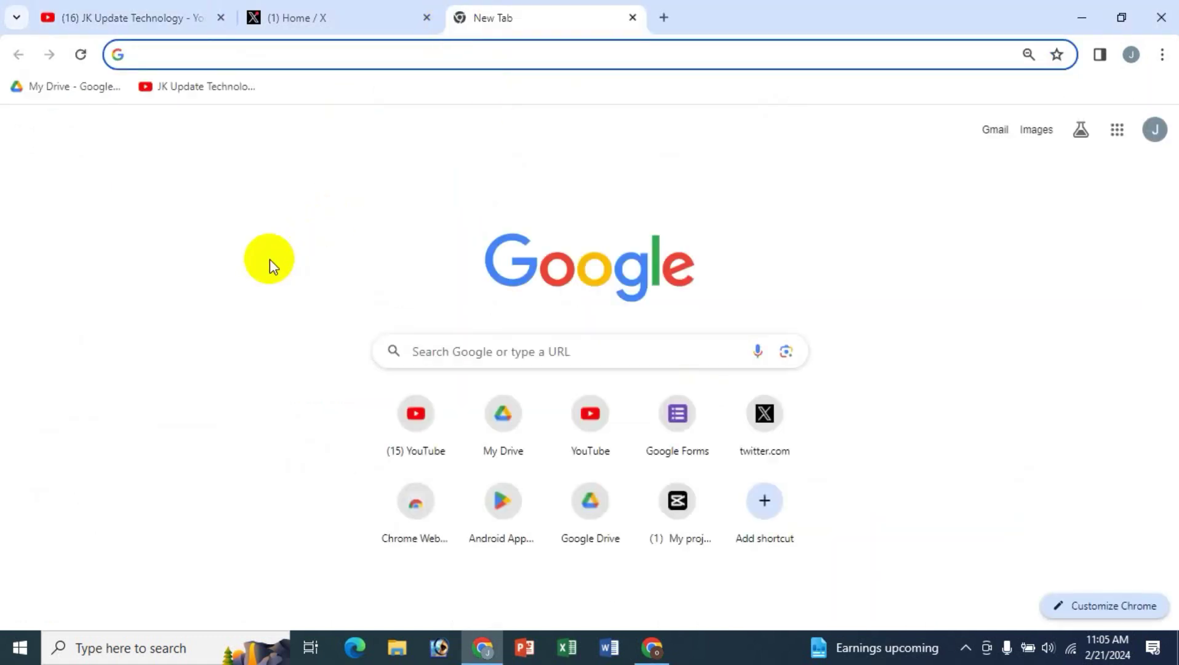
type("f")
key("BackSpace")
key("BackSpace")
left_click(473, 364)
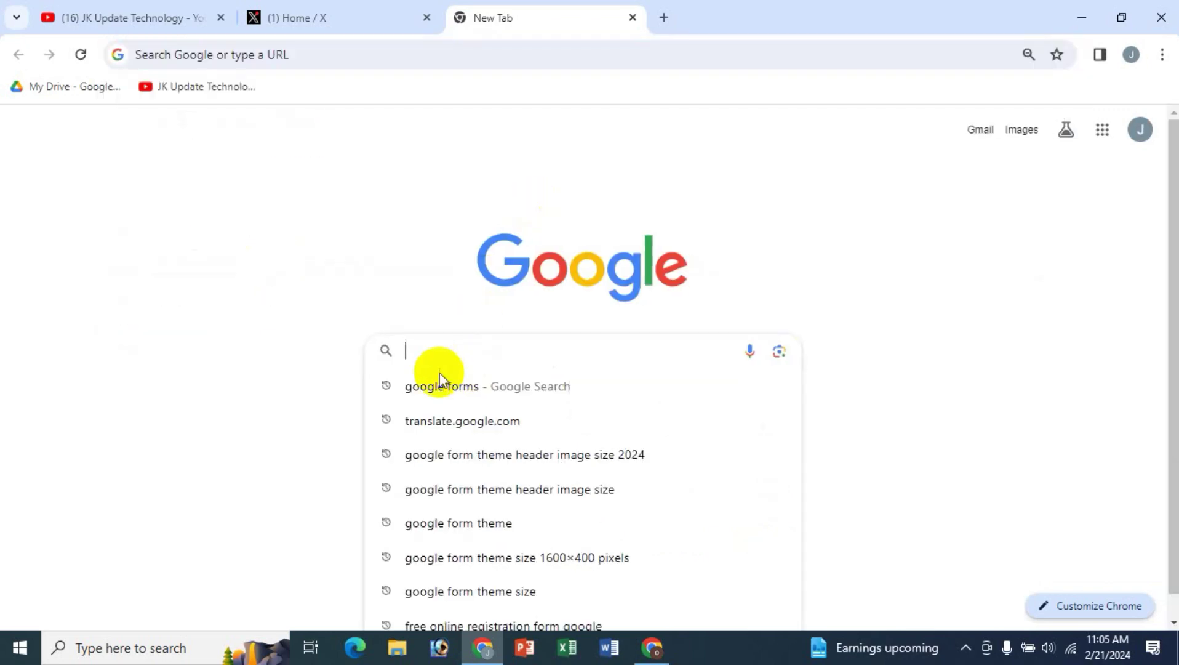
left_click(453, 386)
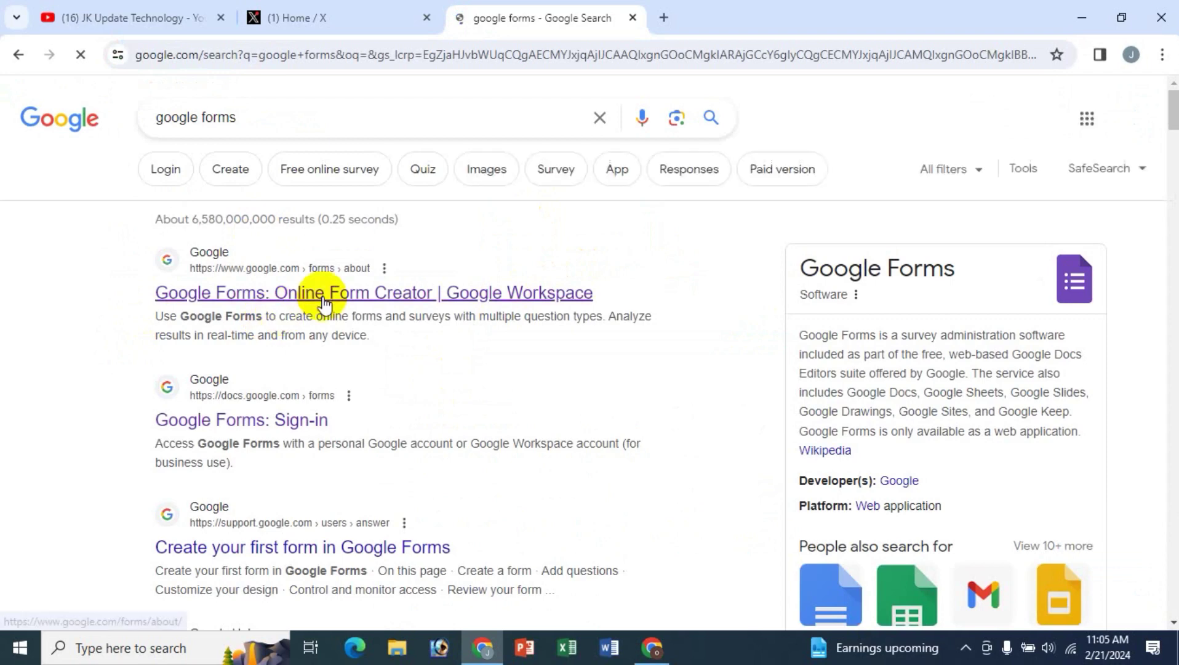
Open Google Forms in a fresh browser tab, closing the search tab, and open the recent Online Event Registration Form.
left_click(661, 18)
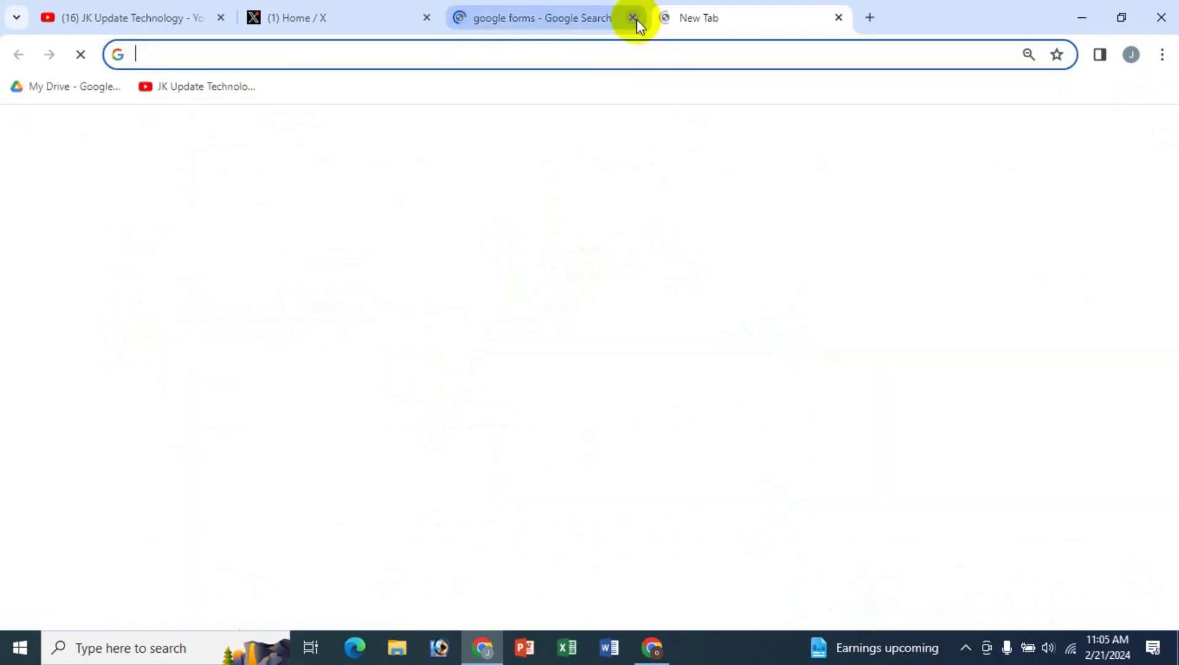
left_click(633, 18)
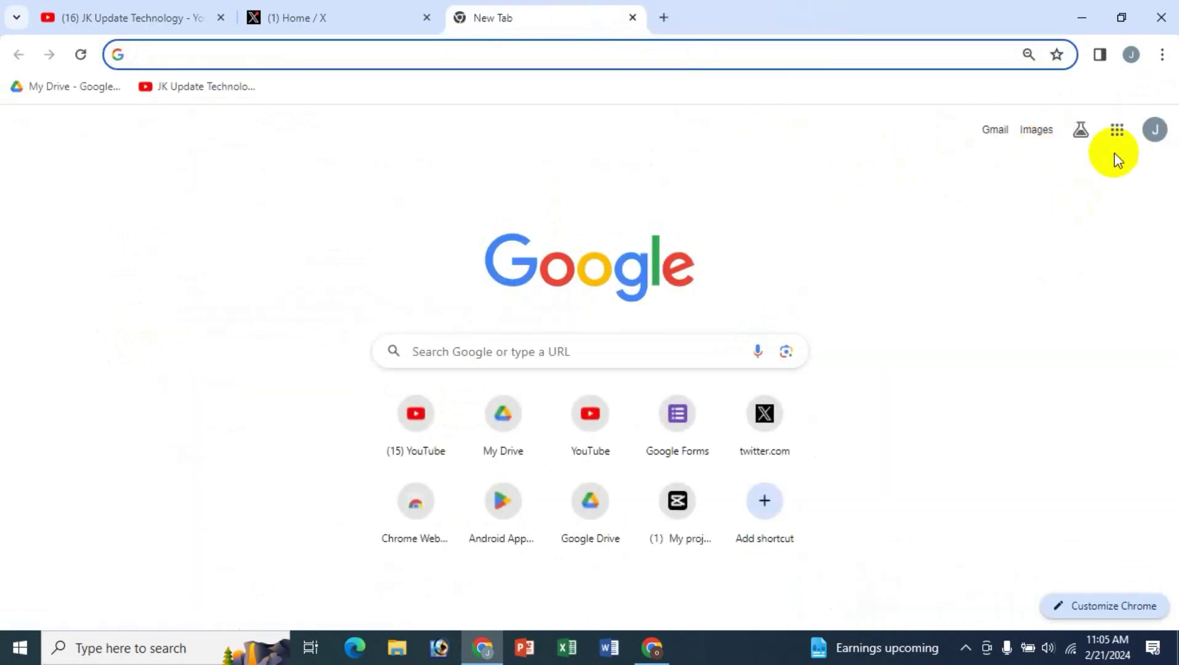
left_click(1115, 139)
scroll(1103, 369, "down", 9)
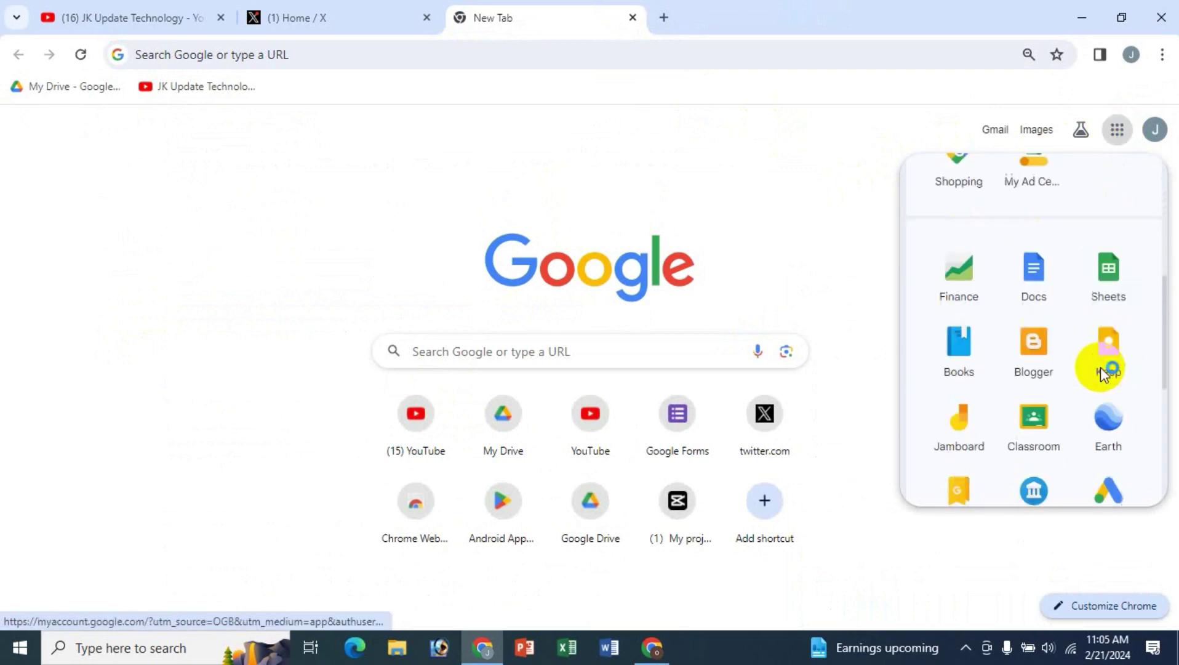
left_click(1108, 425)
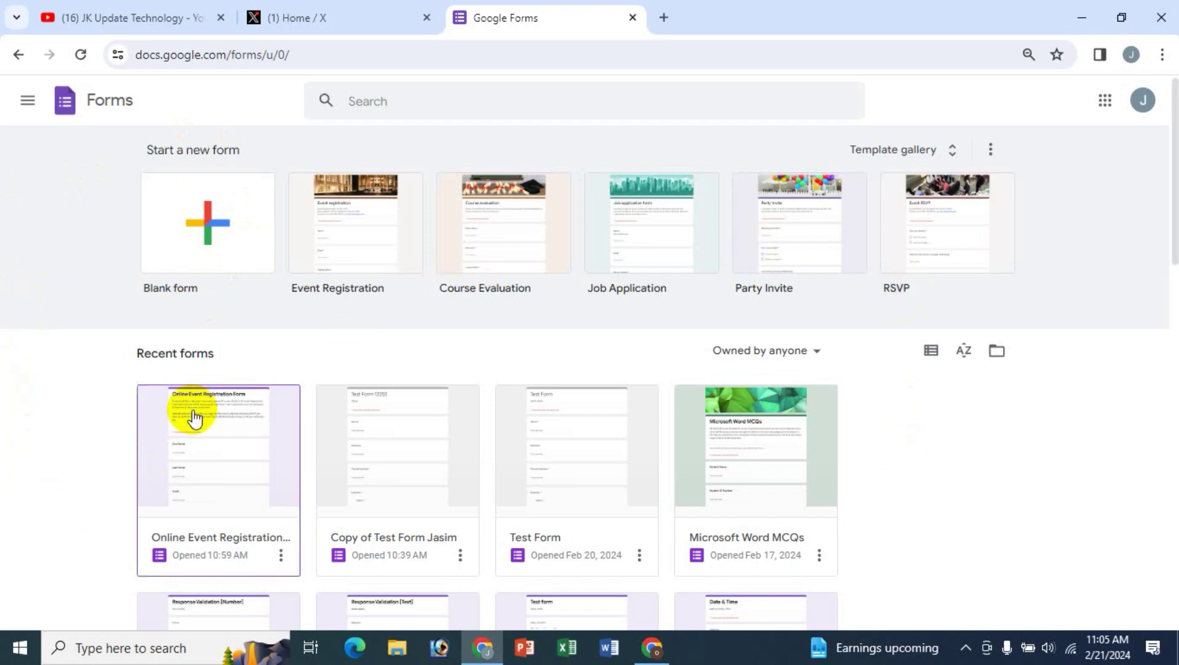
scroll(736, 578, "down", 1)
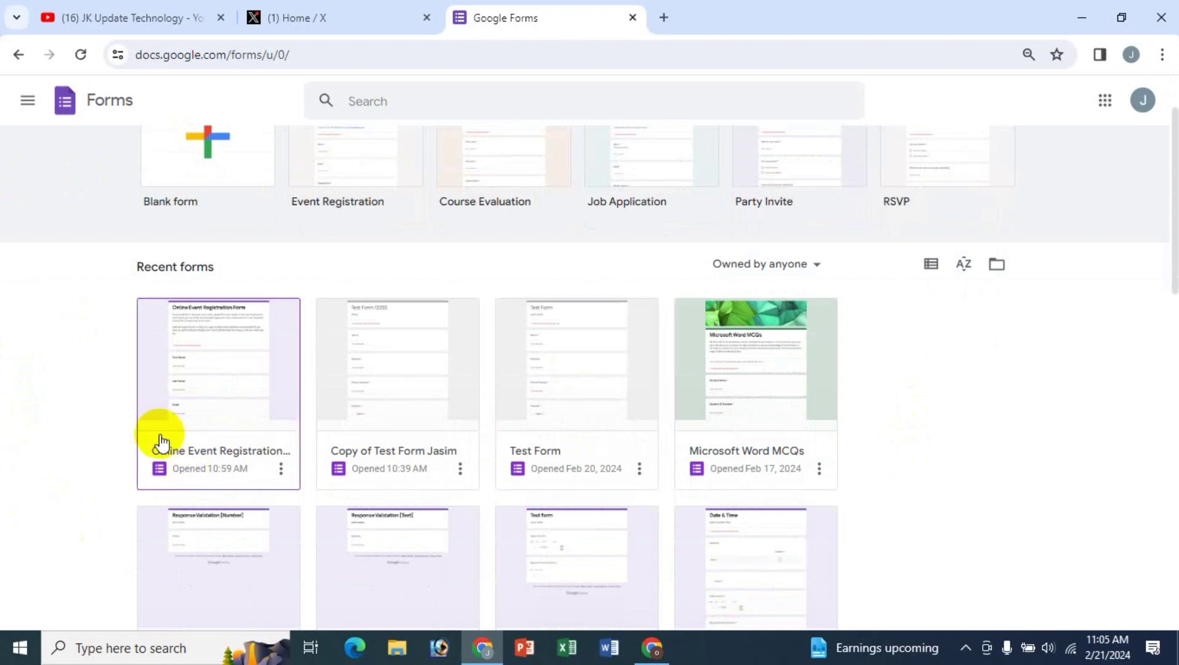
left_click(208, 378)
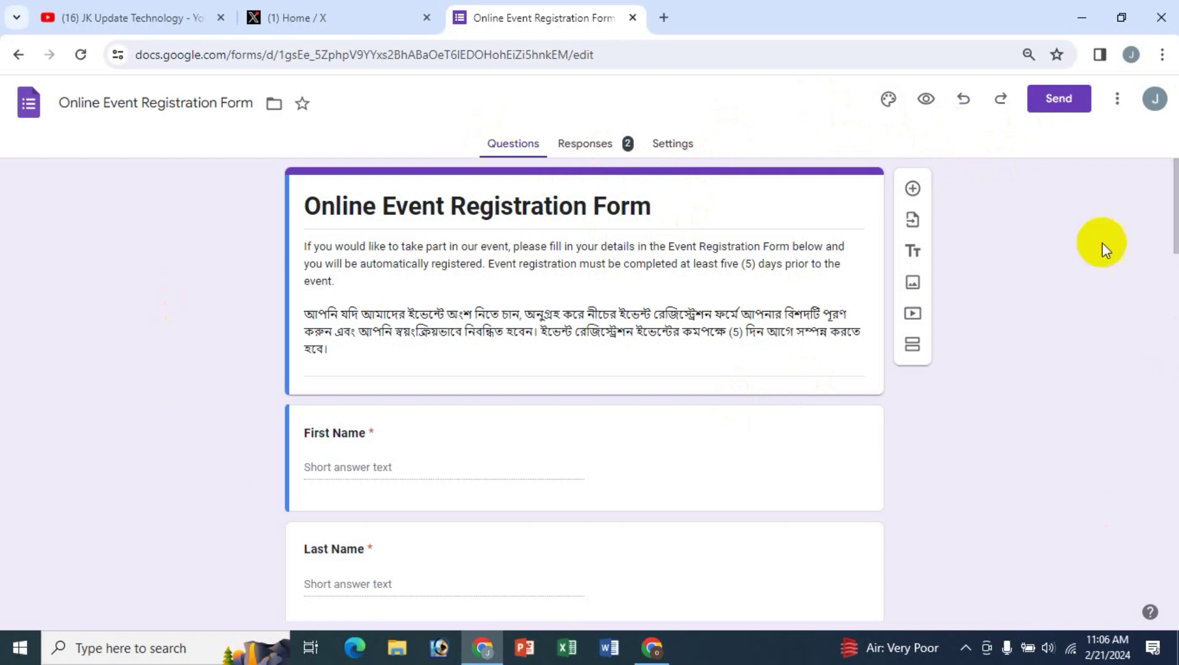
Look through the latest videos on the JK Update Technology YouTube channel and return to the form.
left_click(157, 20)
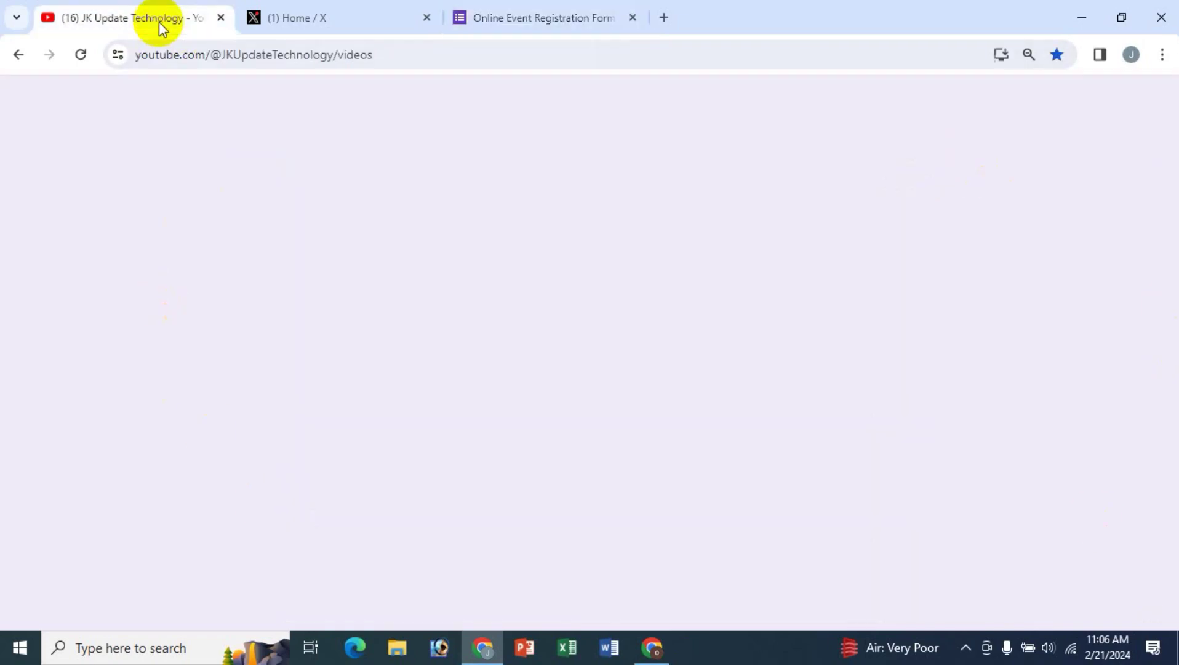
scroll(1093, 434, "down", 4)
scroll(1094, 430, "down", 3)
scroll(1095, 430, "up", 4)
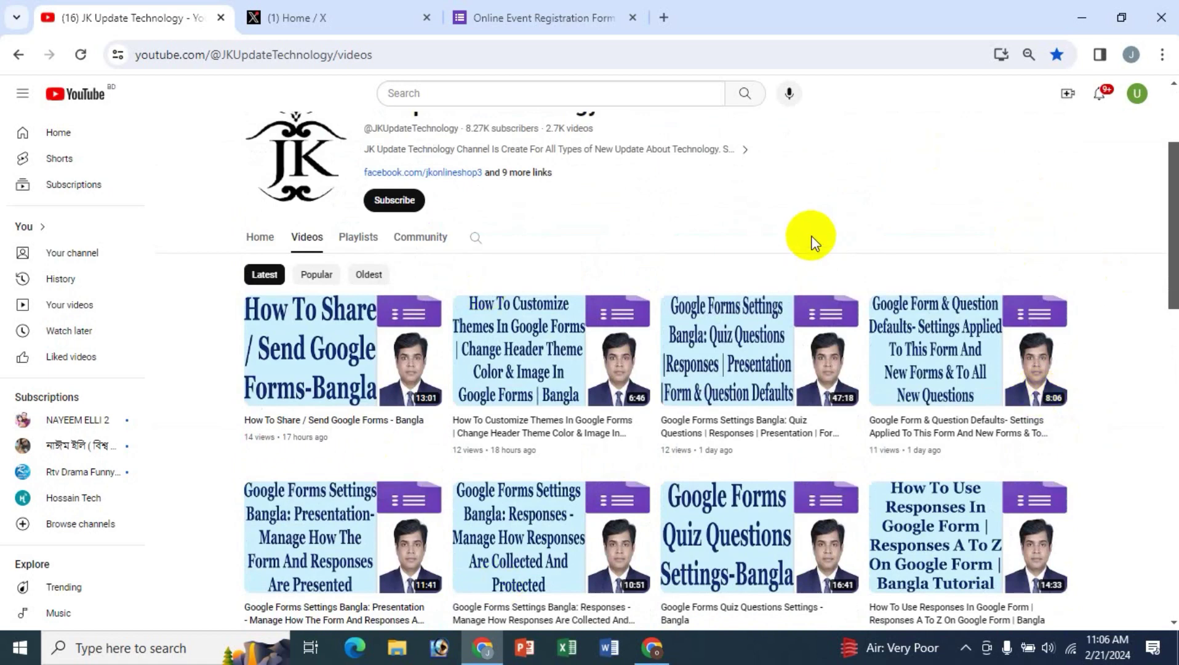
scroll(810, 242, "up", 3)
left_click(531, 15)
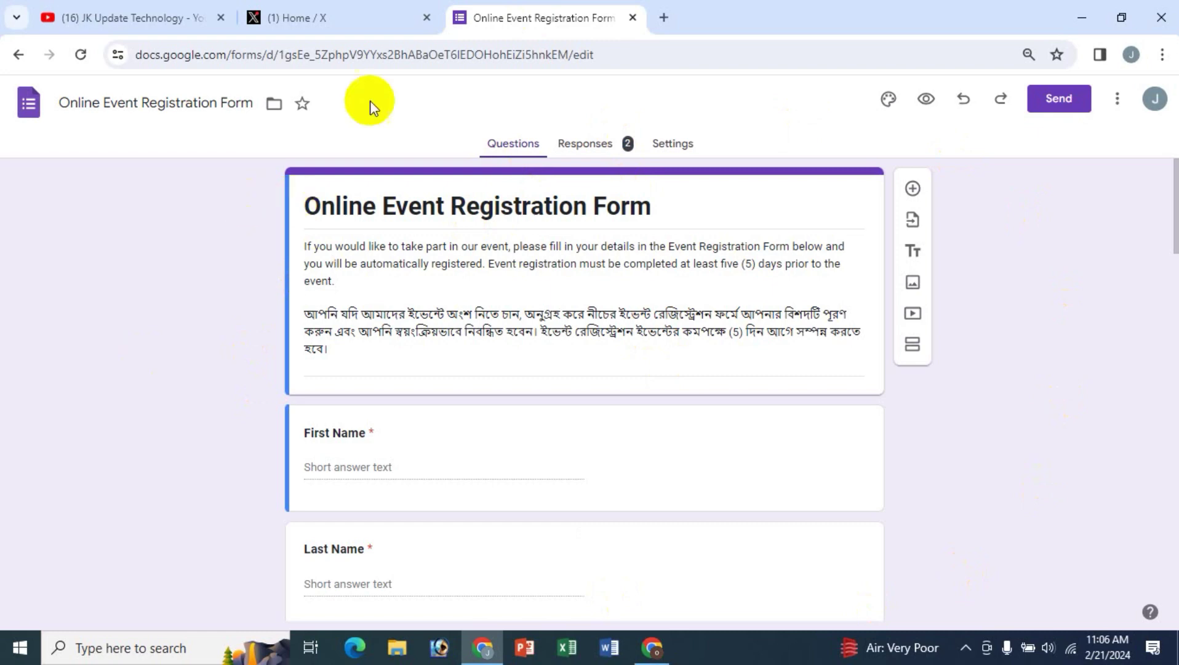
View the form's extra options and reach the Add editors dialog through its sending options, leaving without adding anyone.
left_click(1117, 99)
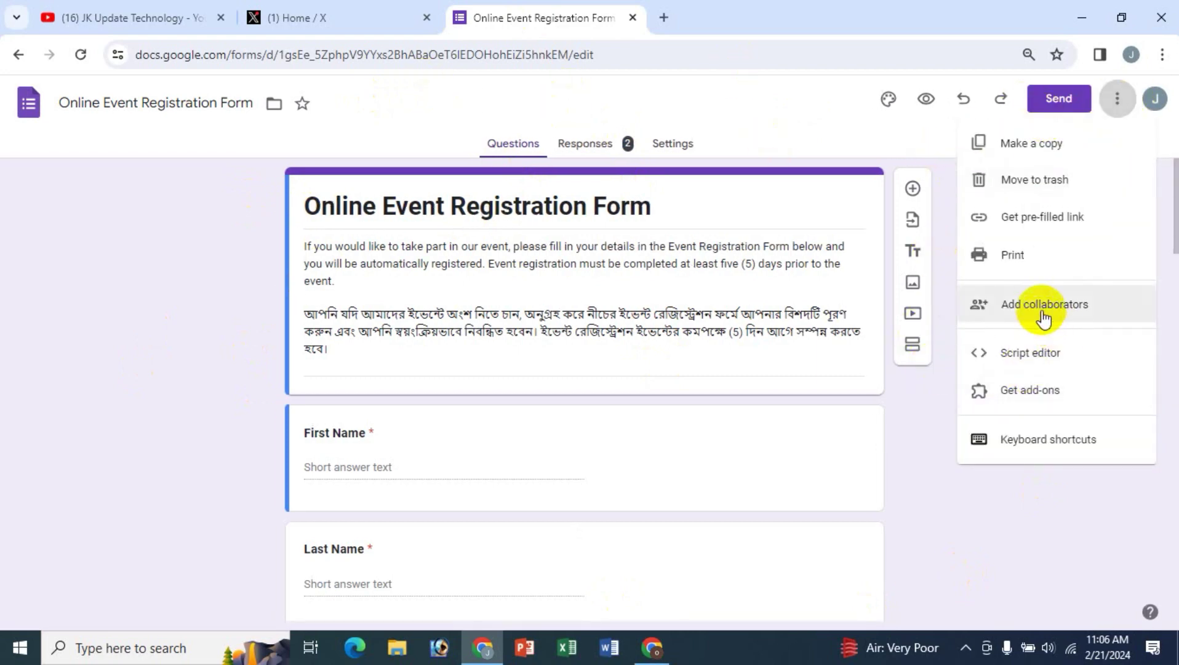
left_click(762, 97)
left_click(1059, 101)
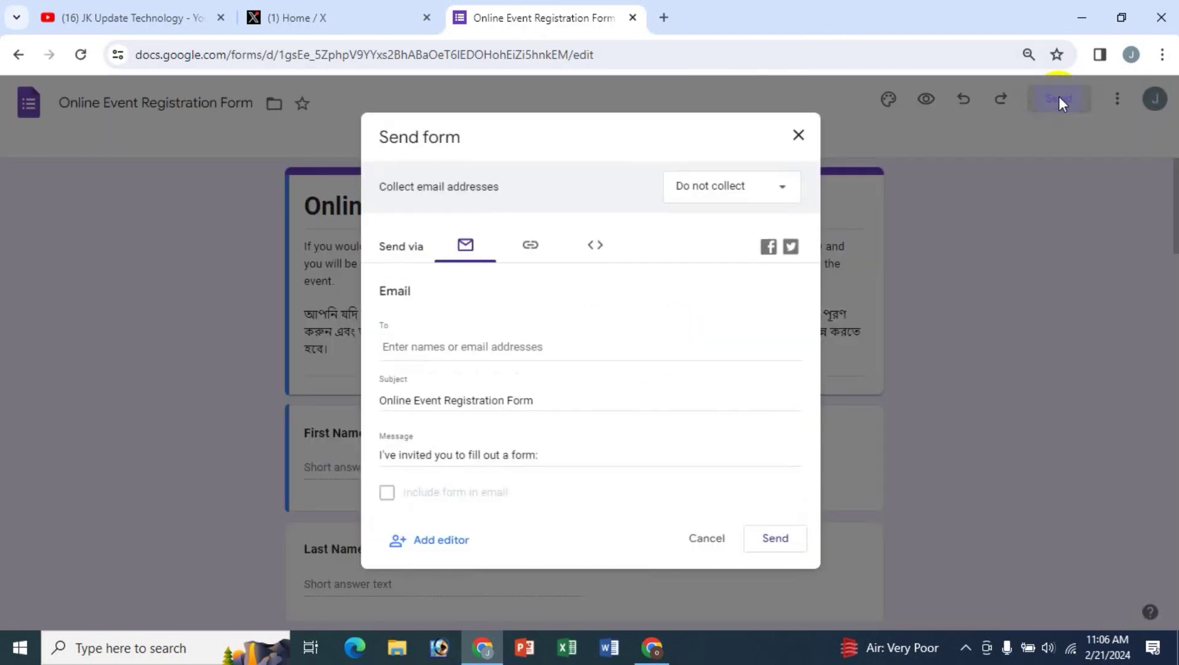
left_click(452, 547)
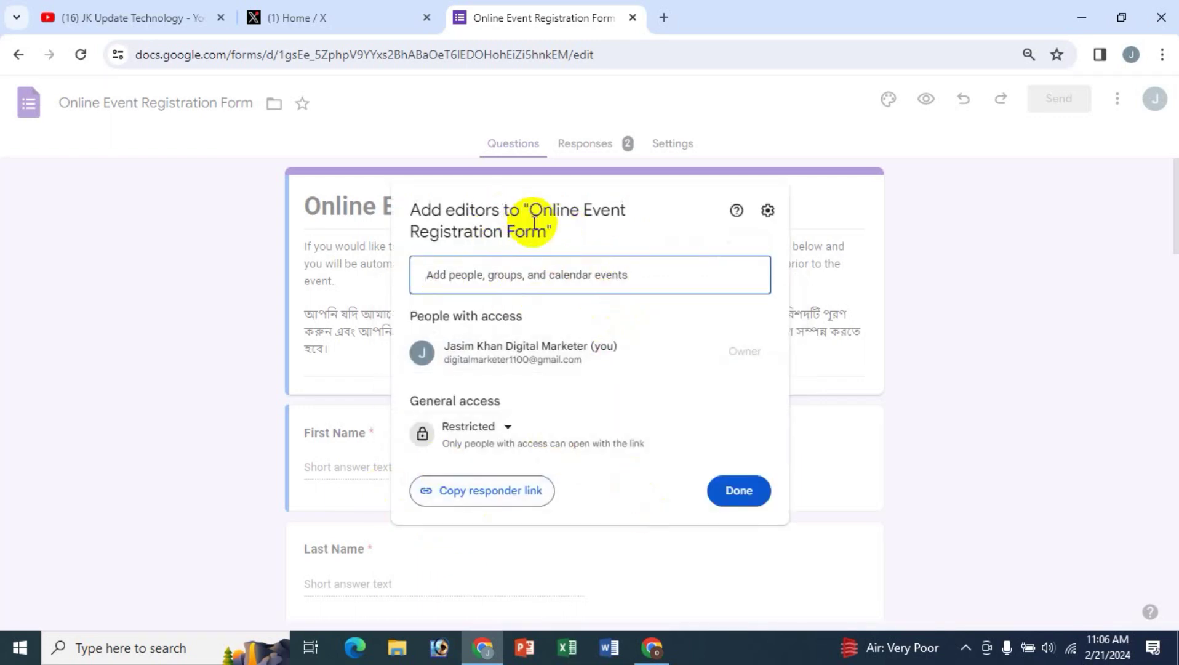
left_click(93, 289)
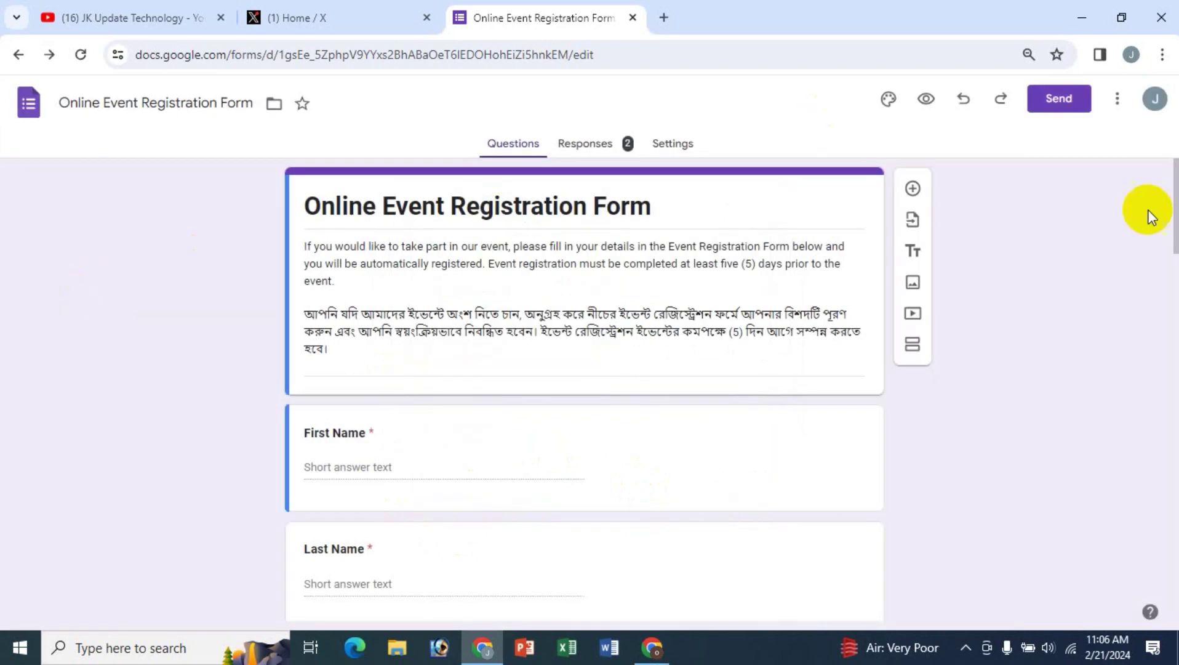
Open the form's collaborator dialog, examine the general access choices and close it without changing access.
left_click(1118, 100)
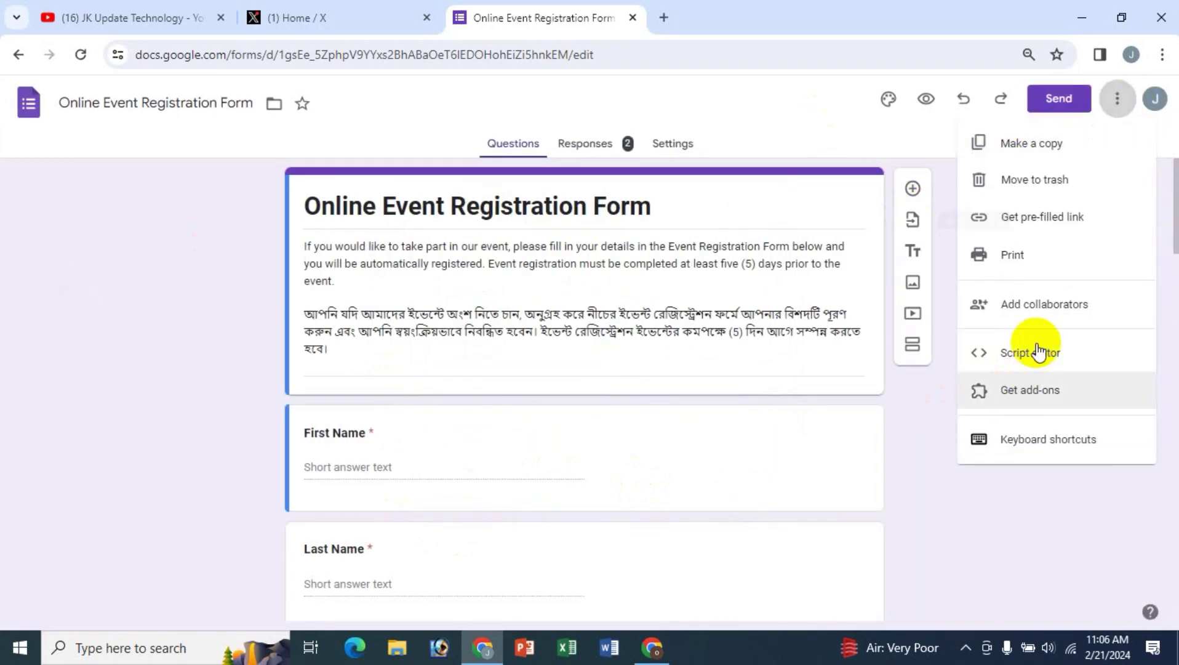
left_click(1044, 310)
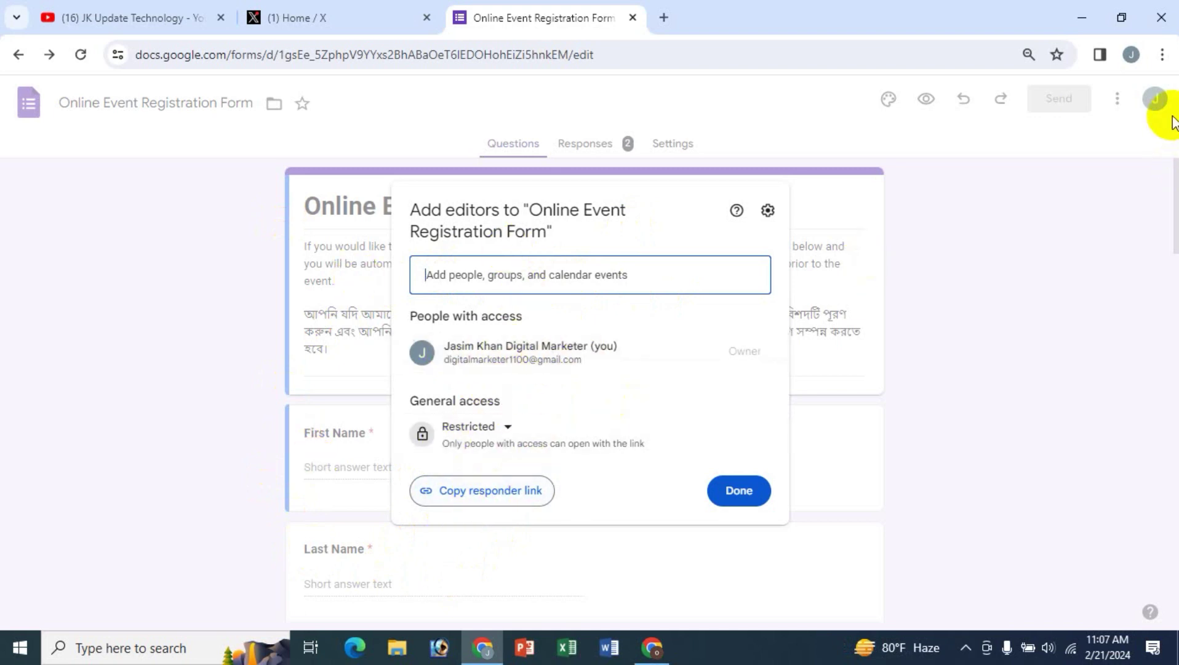
mouse_move(501, 347)
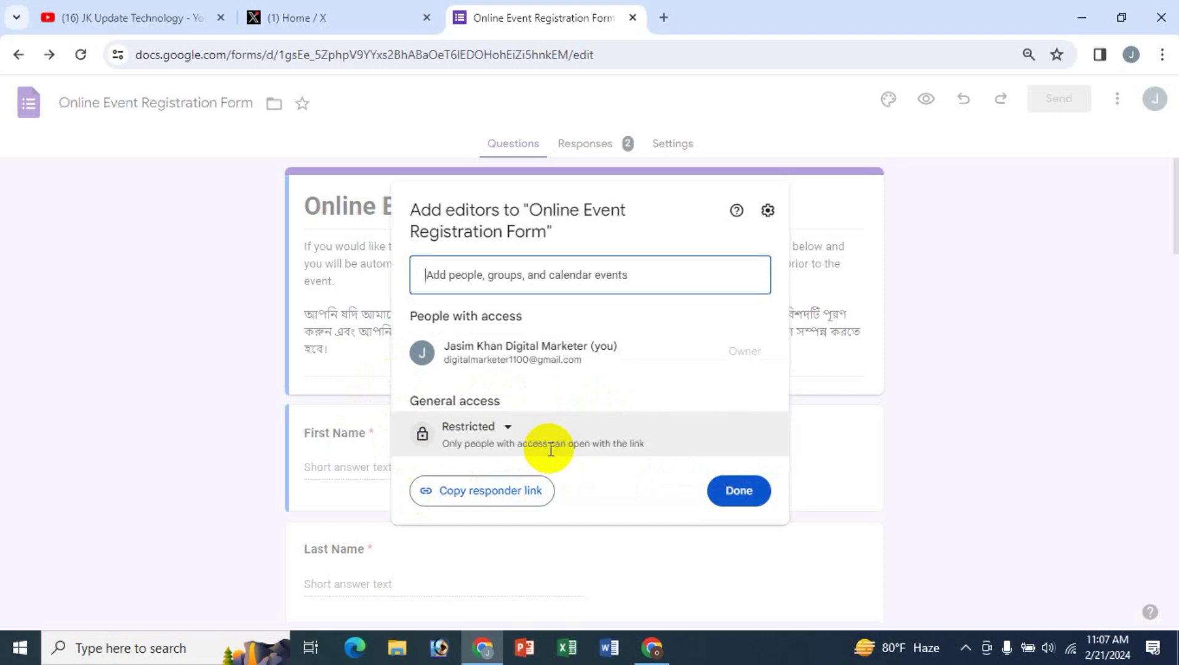
left_click(510, 430)
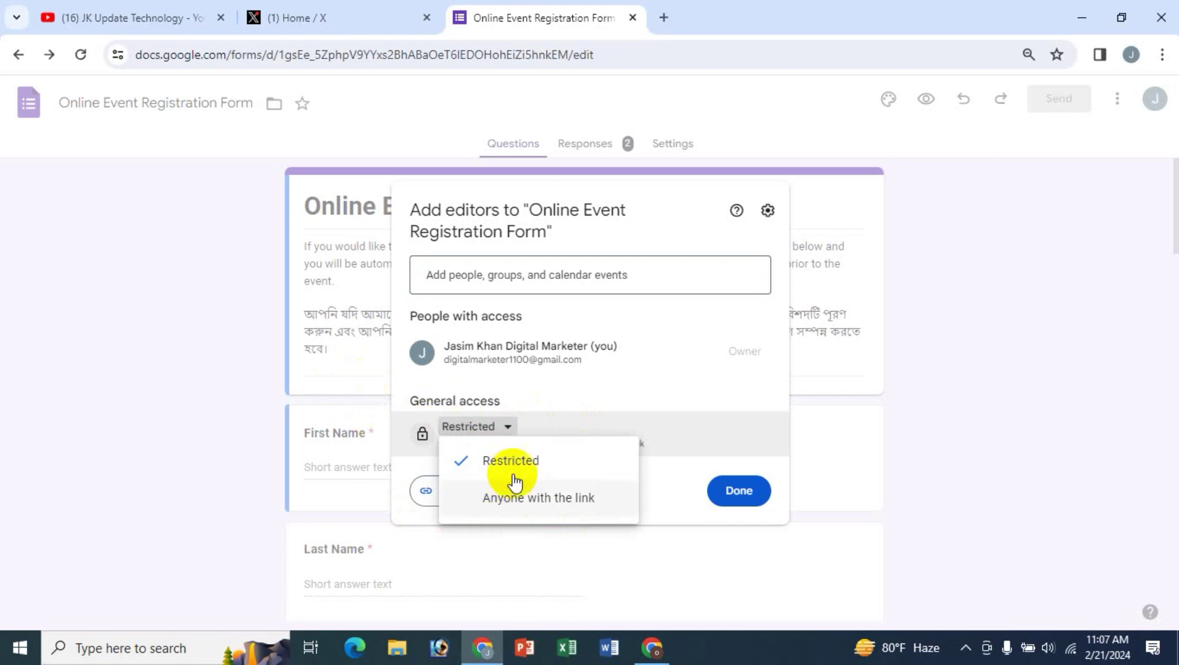
left_click(349, 373)
Reopen the Online Event Registration Form from the recent forms and open its dialog for adding collaborators.
key("alt+Left")
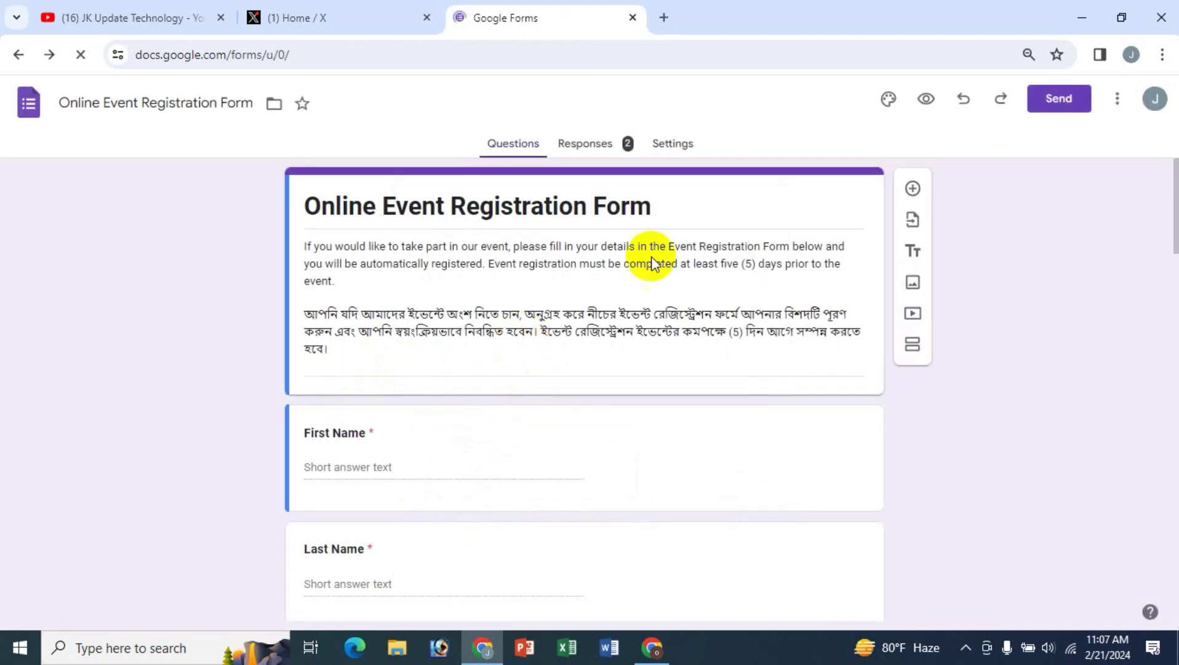
scroll(384, 395, "down", 1)
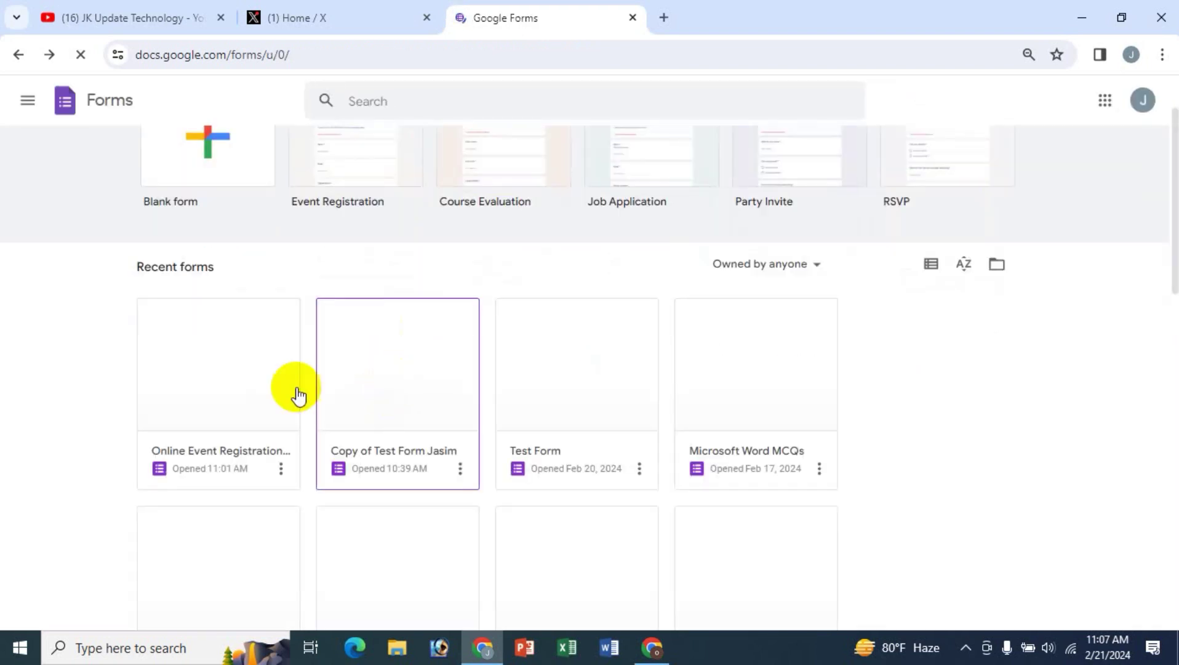
left_click(228, 374)
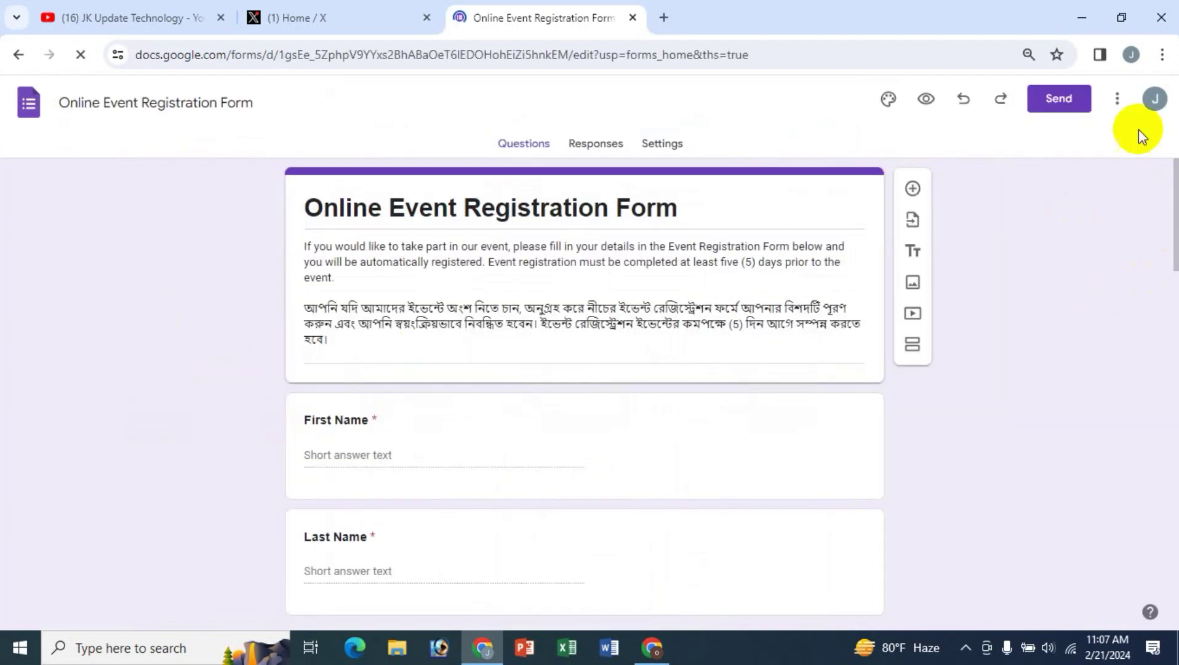
left_click(1119, 105)
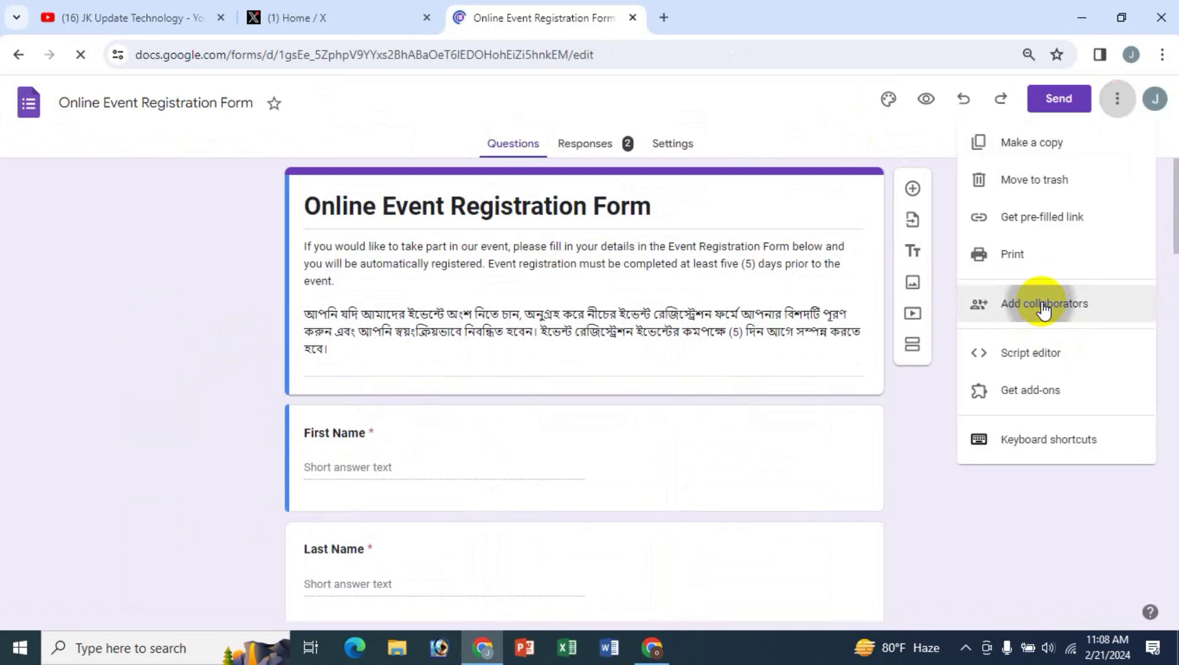
left_click(1042, 304)
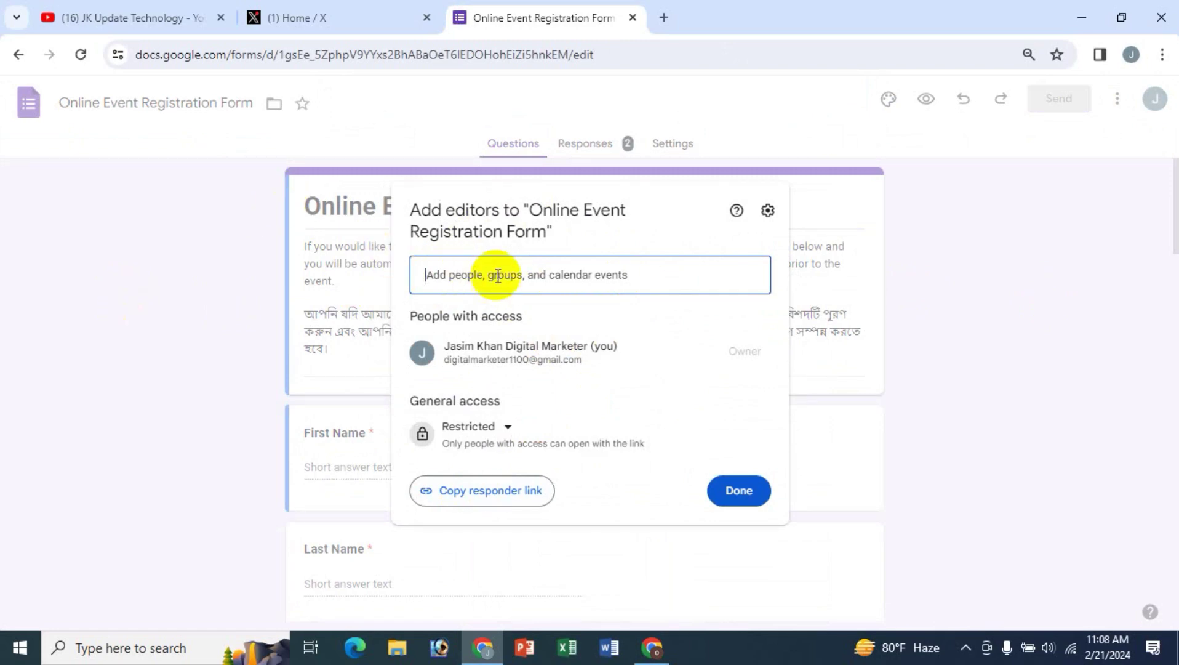
Switch to the other Chrome profile's window and copy its Google account's e-mail address.
left_click(655, 645)
left_click(1139, 146)
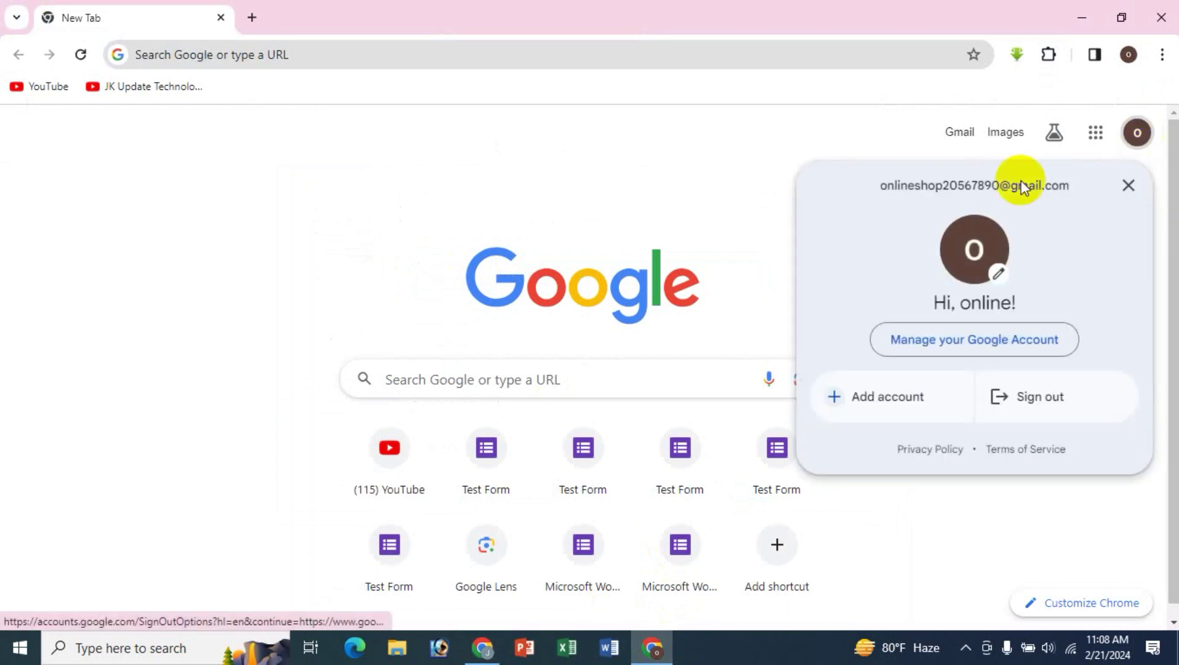
left_click_drag(880, 186, 1094, 188)
key("ctrl+c")
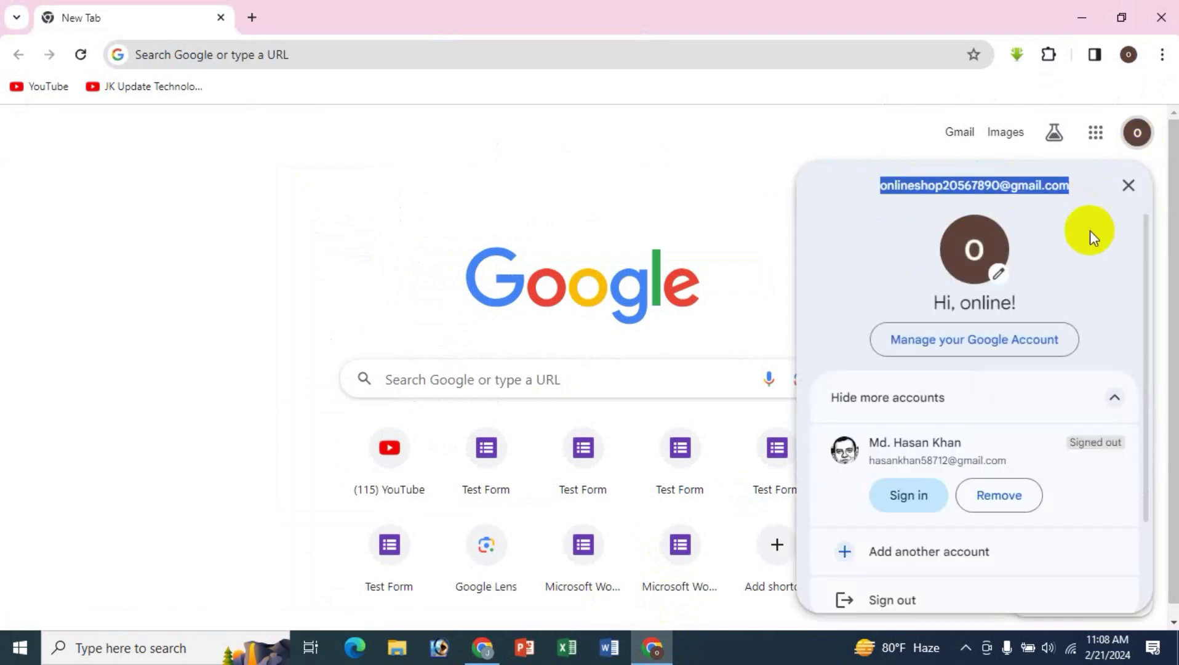
left_click(383, 195)
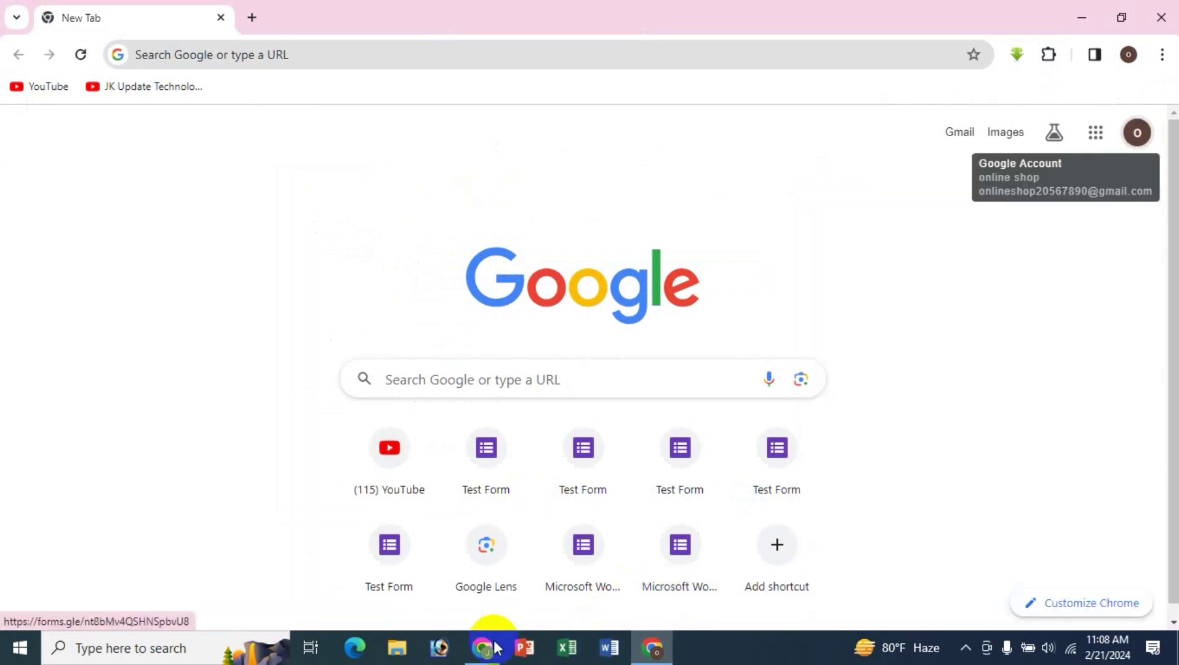
Back in the form's window, add the copied e-mail address as an editor with the message lines "hi", "dsdsfd" and "dsd".
left_click(484, 647)
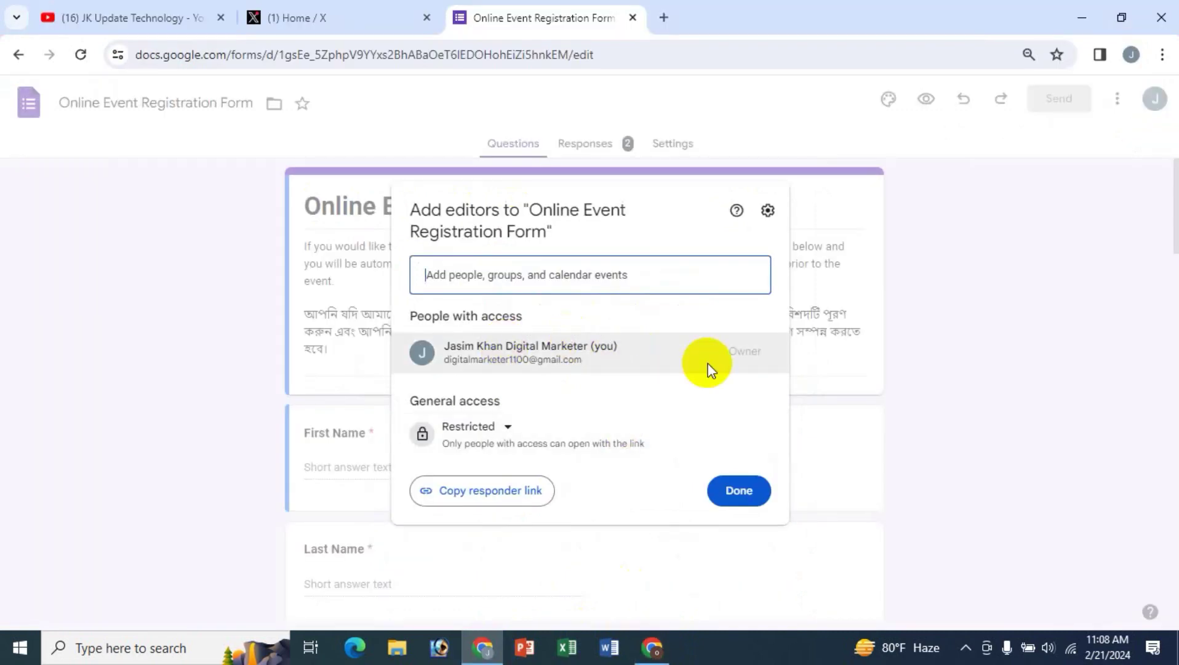
mouse_move(708, 371)
key("ctrl+v")
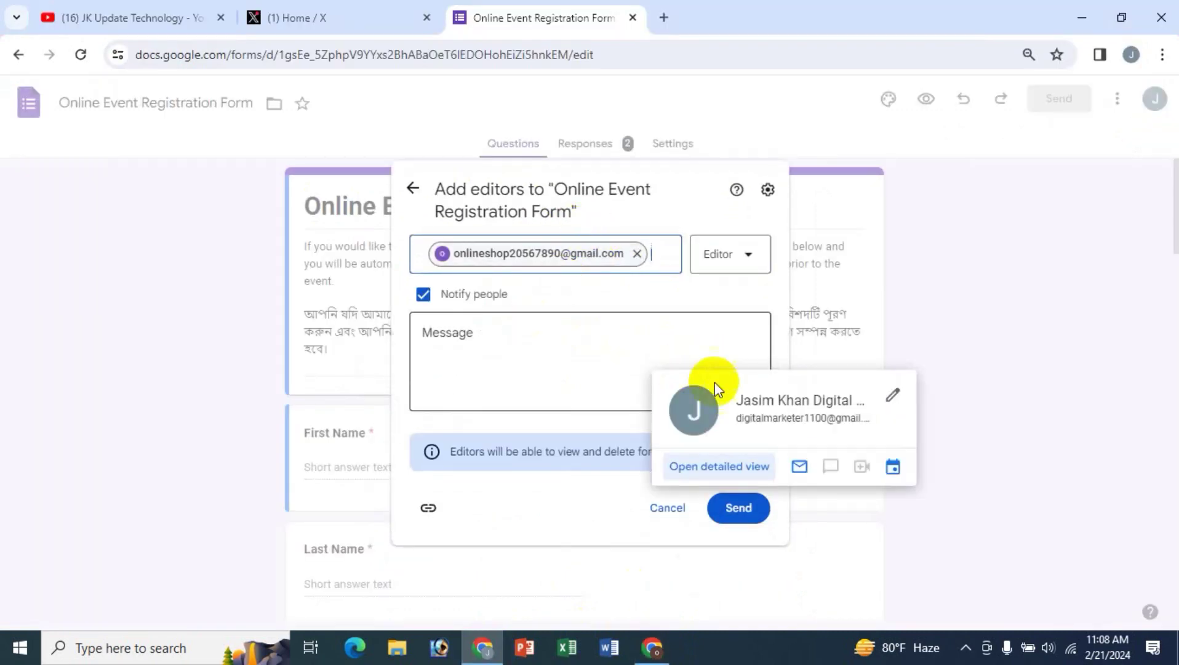
left_click(477, 332)
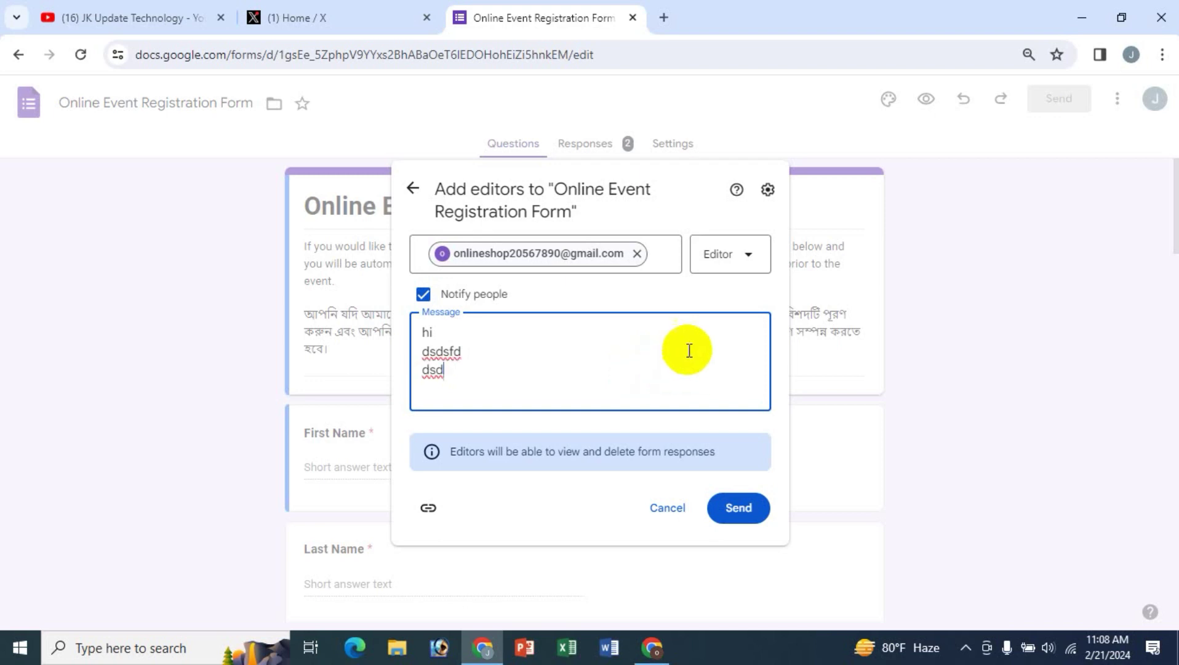
Check which roles can be given to the invited collaborator and view the form's sharing permission settings.
left_click(753, 261)
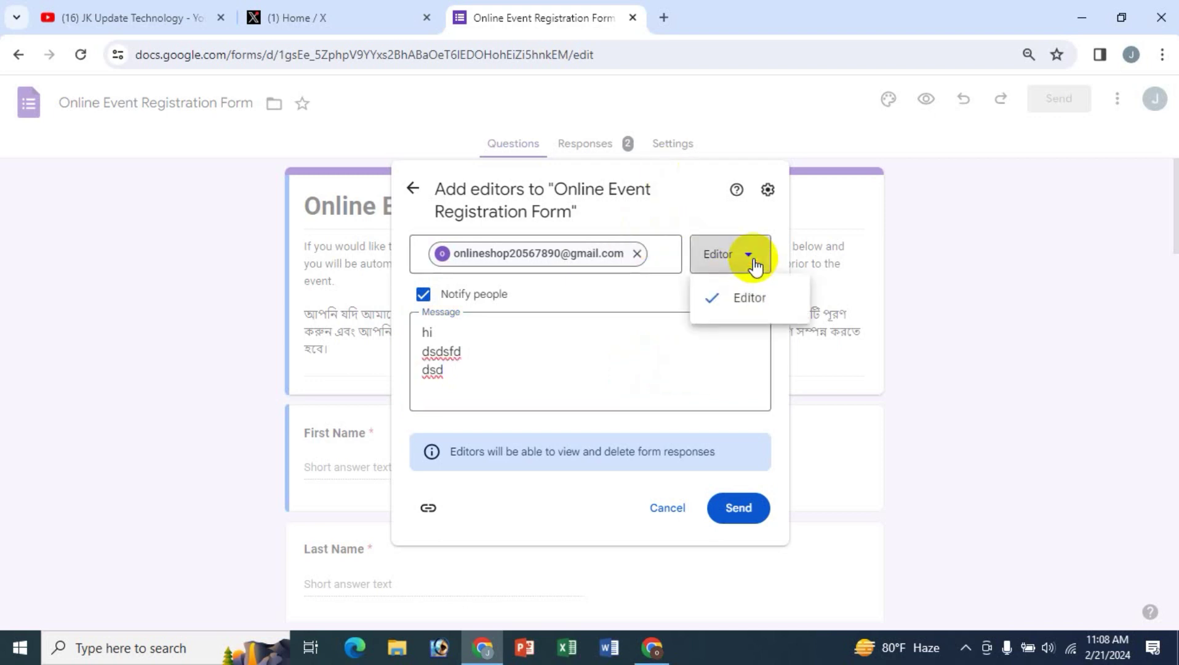
left_click(491, 363)
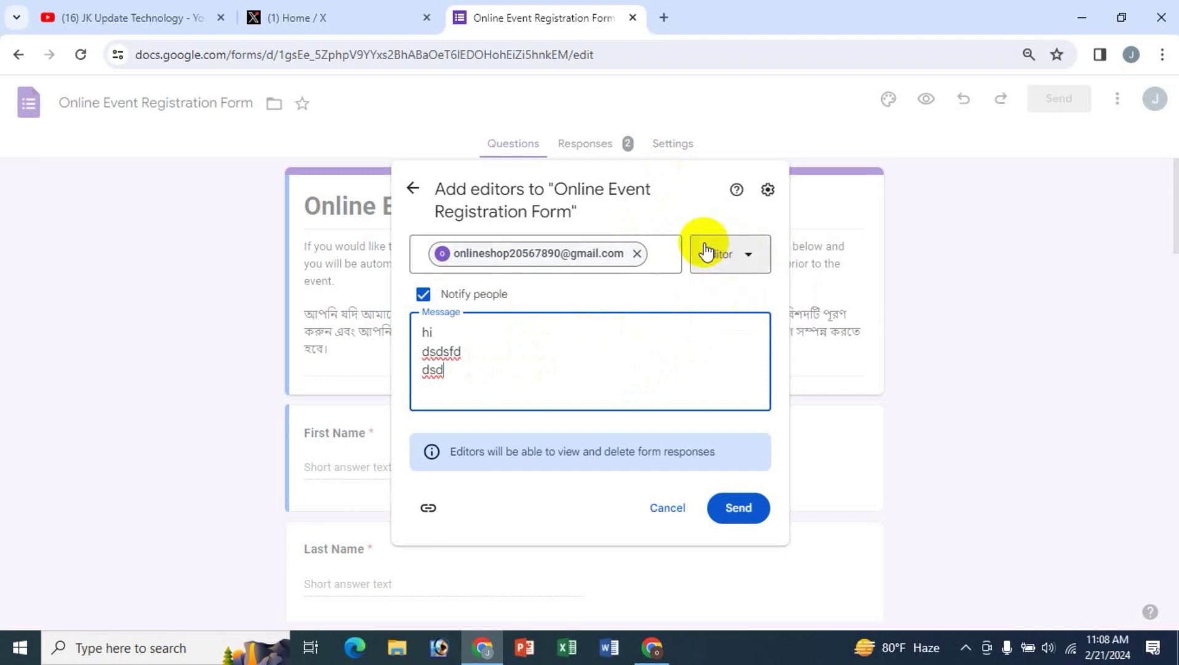
left_click(768, 191)
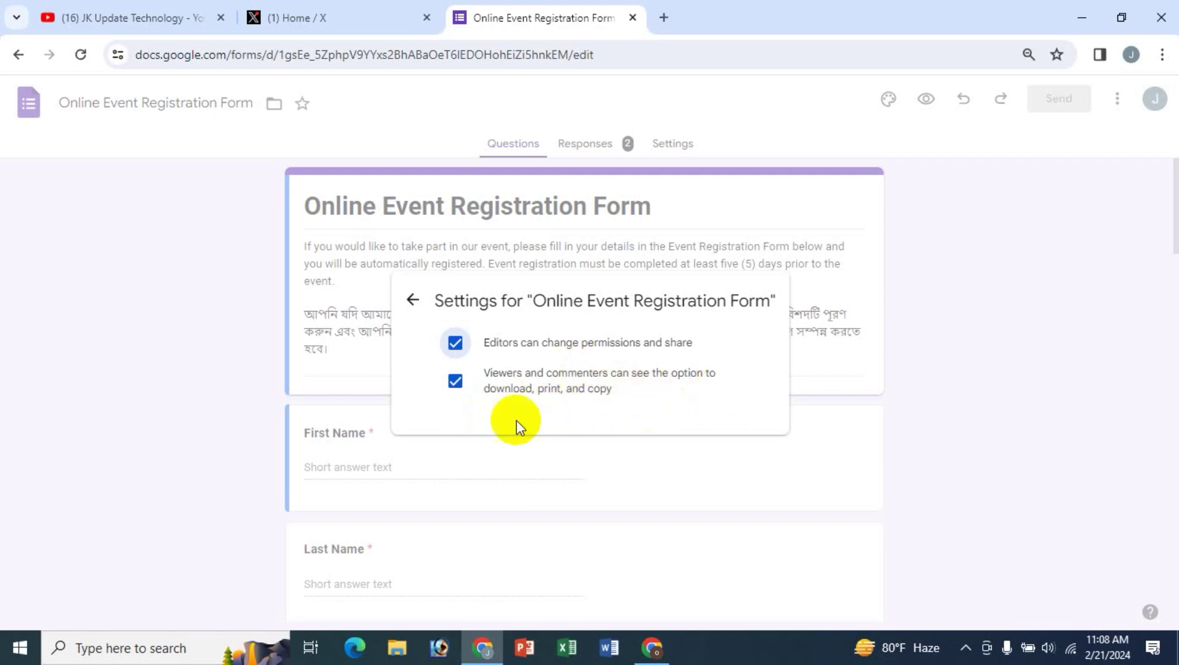
left_click(414, 301)
left_click(748, 251)
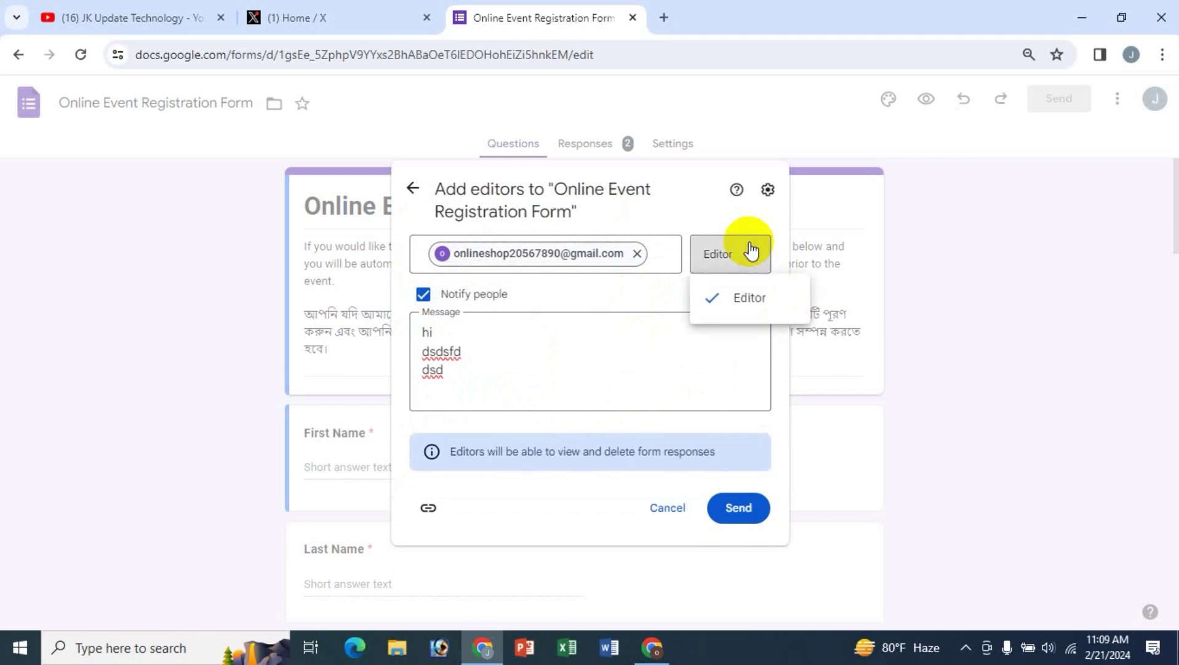
Close the role list and send the editor invitation to the added collaborator.
left_click(683, 201)
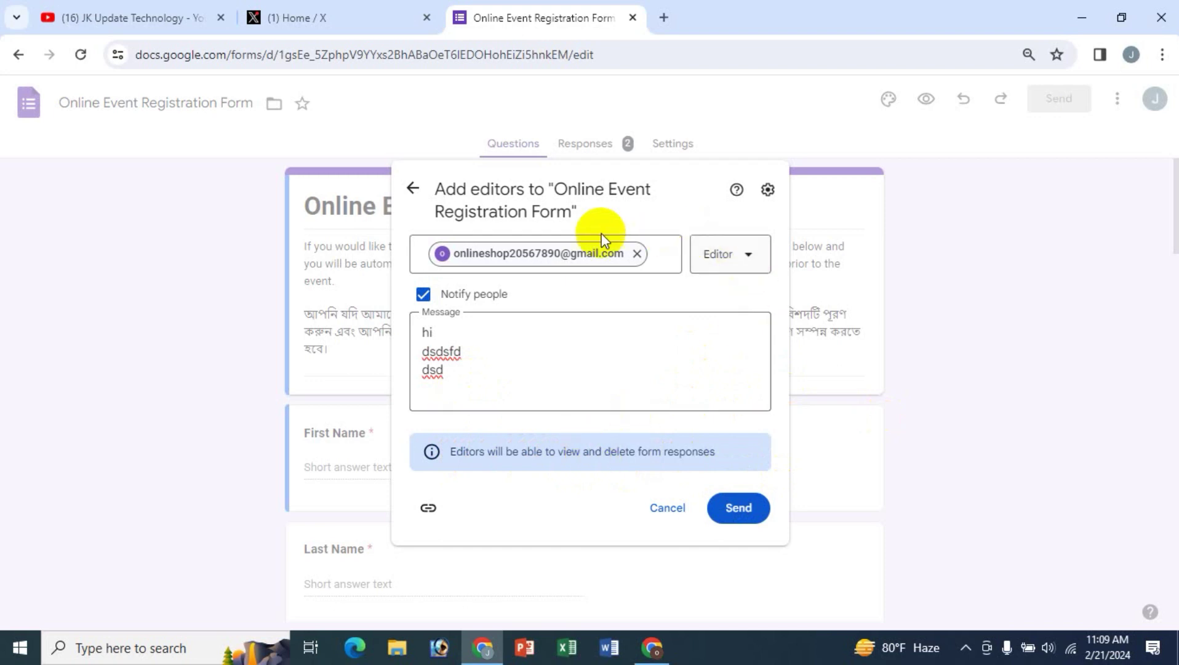
left_click(756, 517)
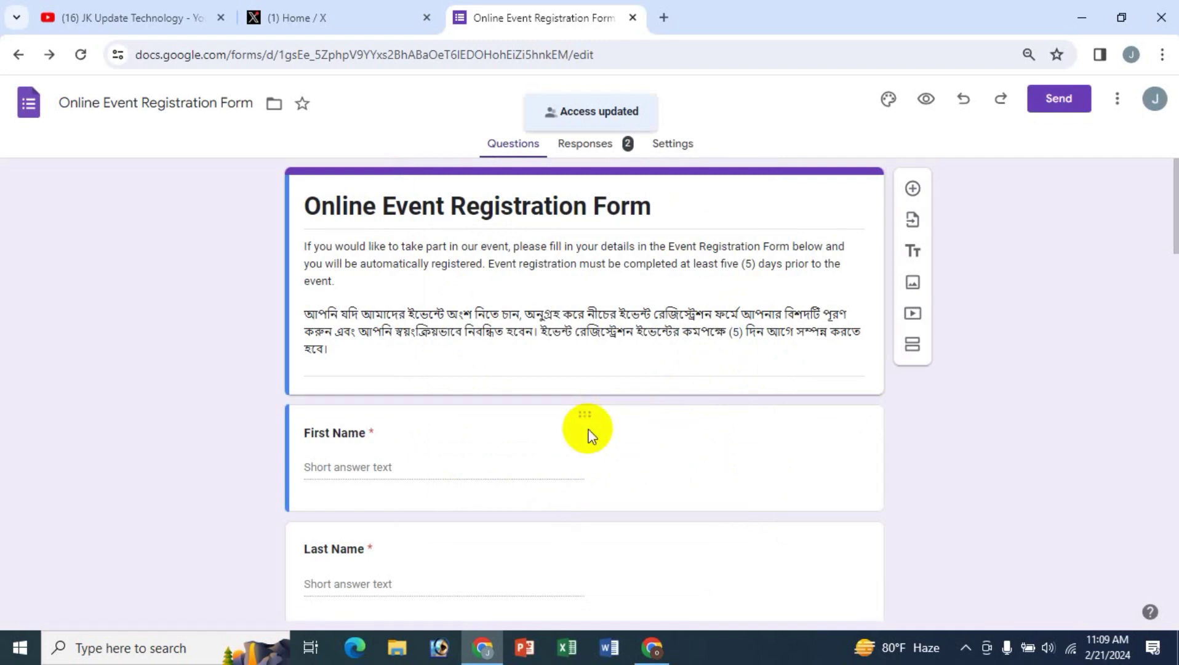
Switch to the invited collaborator's Chrome window and open the e-mail about the shared Online Event Registration Form in Gmail.
left_click(652, 648)
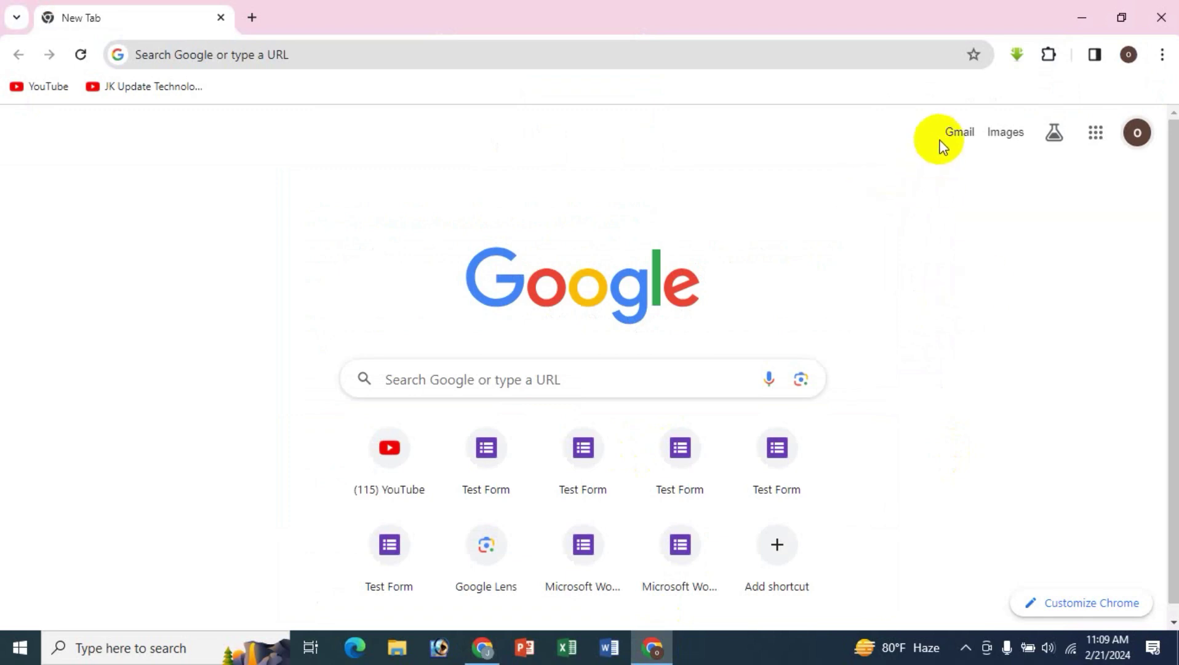
left_click(956, 133)
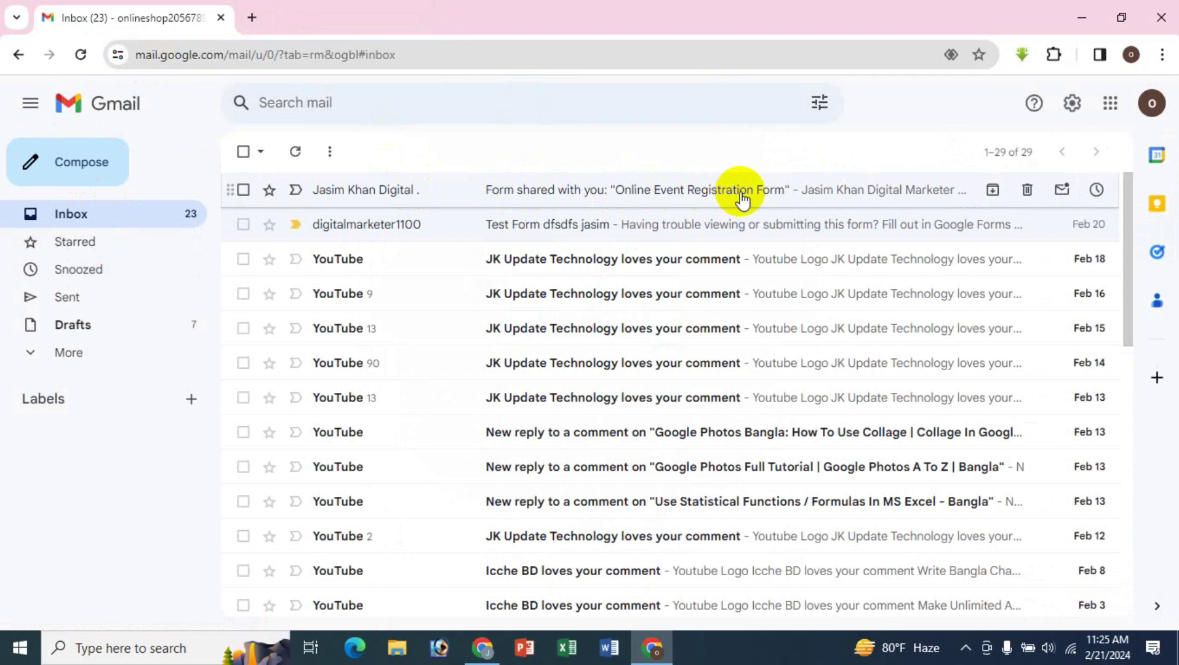
left_click(654, 195)
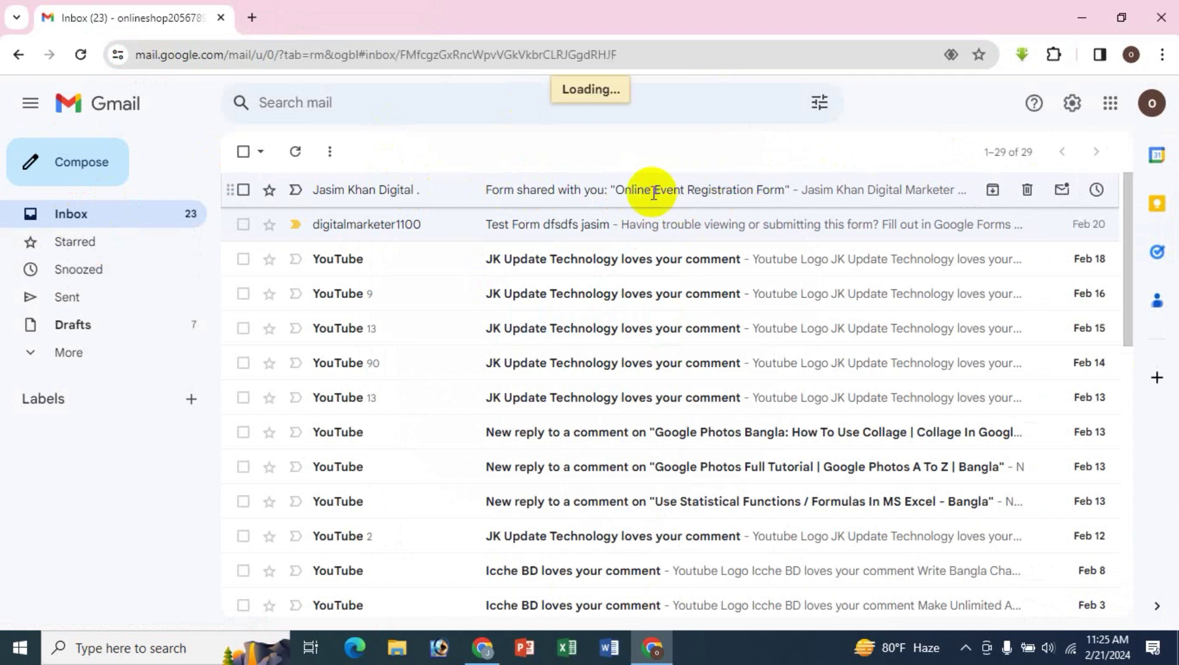
scroll(784, 471, "down", 3)
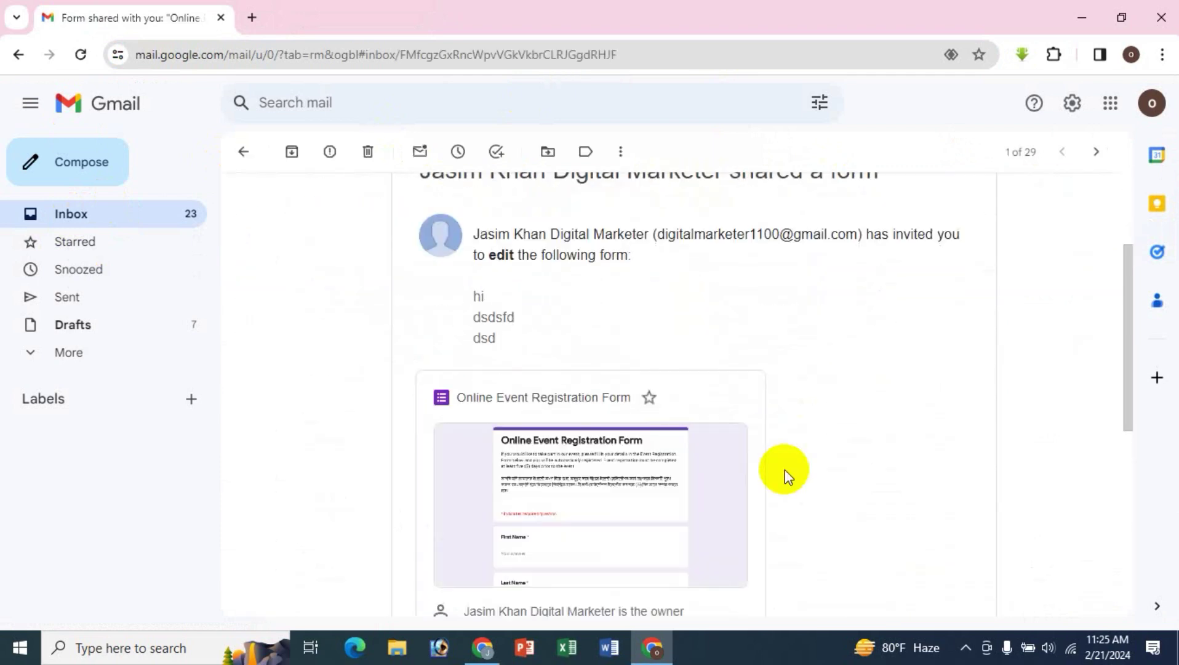
Check the form's list of people with access, and read the invitation e-mail's sender, message, form preview and Open link.
left_click(466, 654)
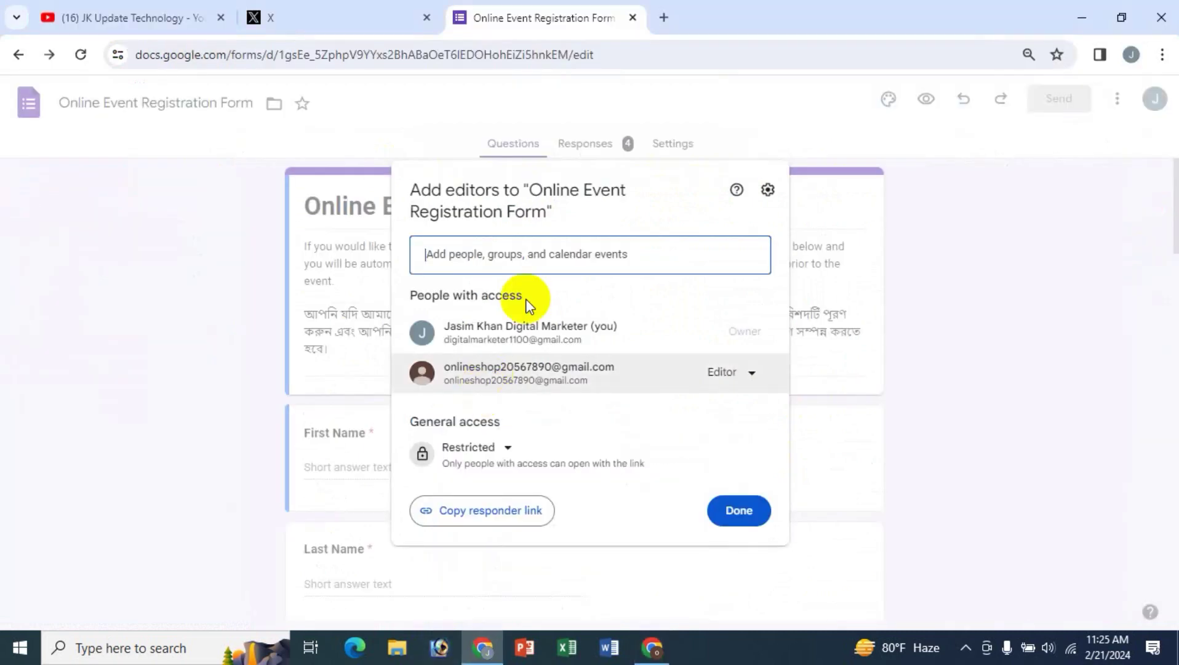
left_click(651, 649)
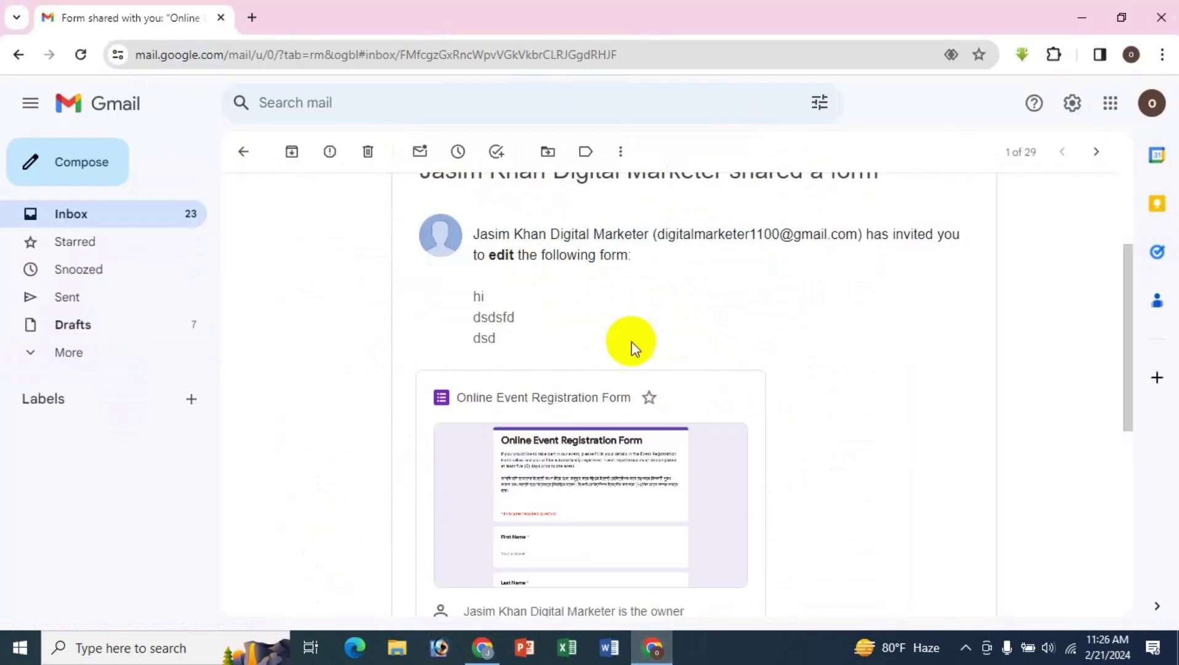
scroll(746, 391, "down", 2)
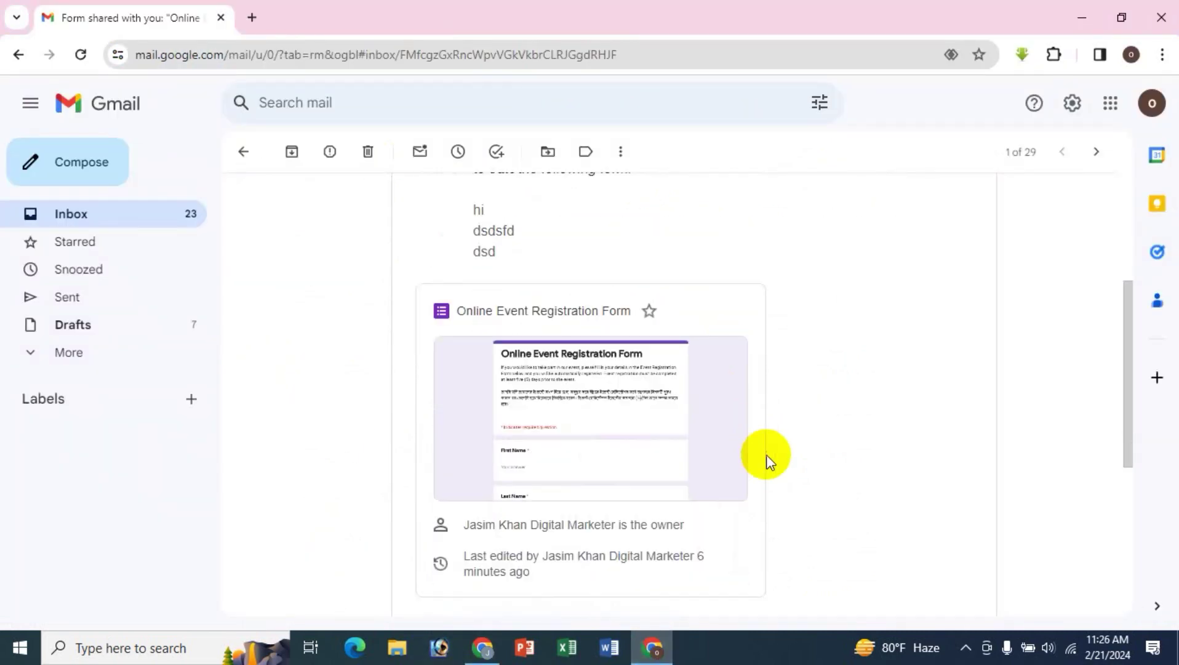
scroll(766, 460, "up", 3)
scroll(766, 418, "down", 3)
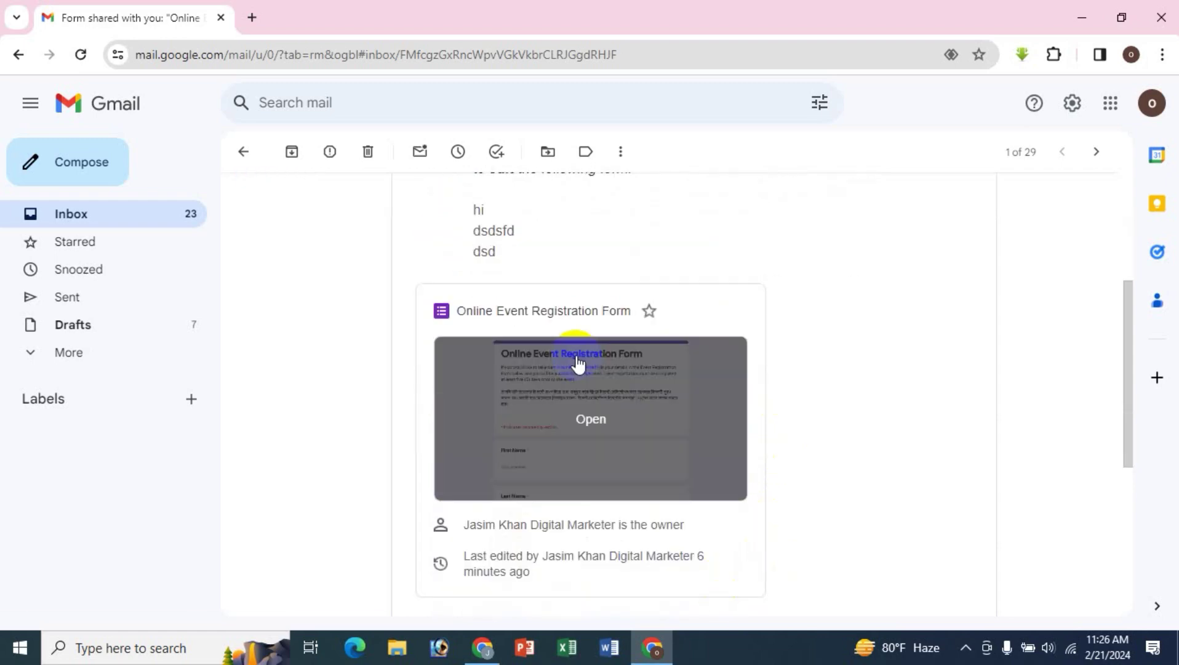
scroll(761, 435, "down", 4)
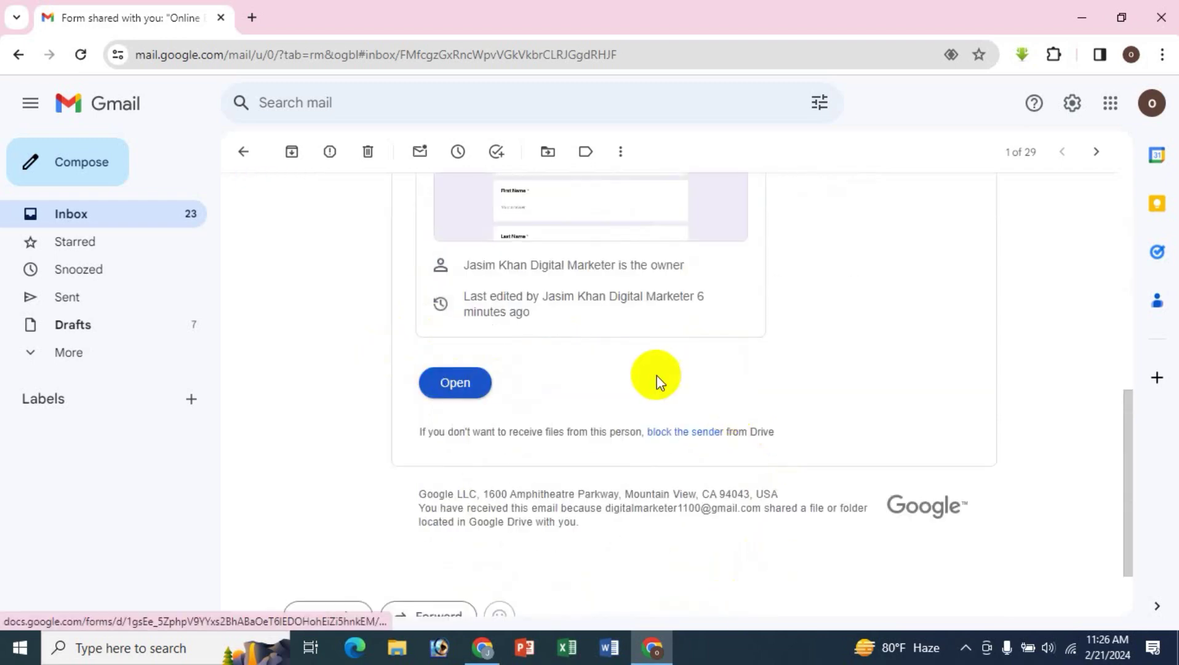
scroll(658, 375, "up", 3)
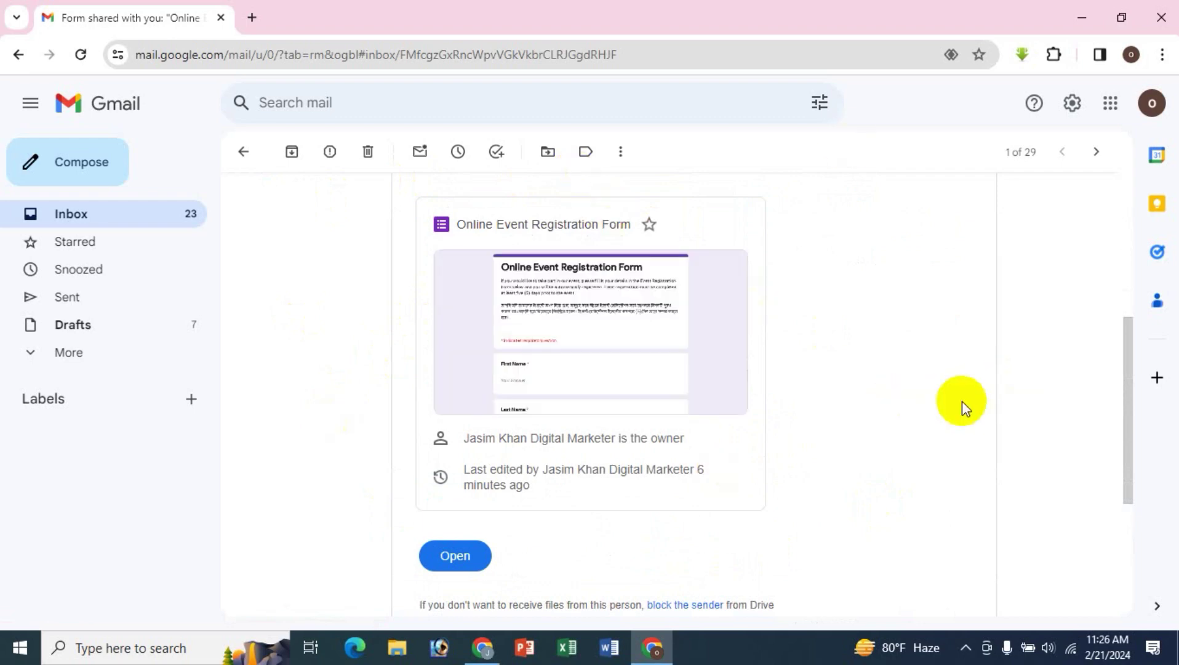
scroll(1016, 409, "up", 3)
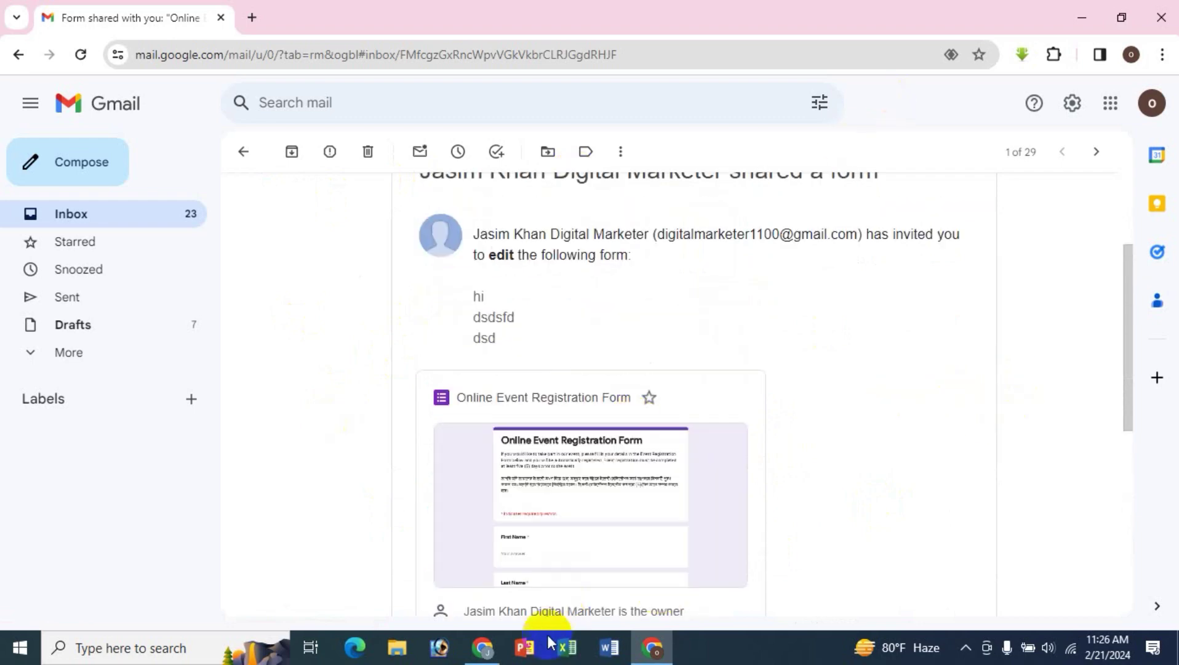
Back in the form's window, copy the responder link and paste it into a new post on X.
left_click(482, 646)
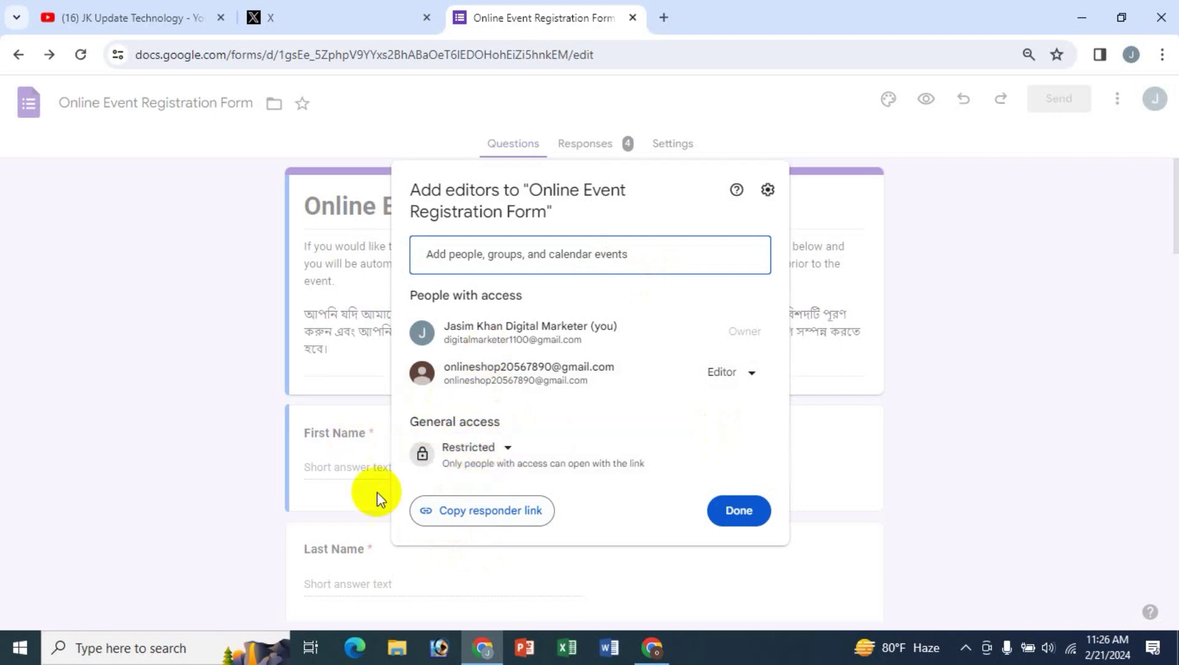
left_click(480, 511)
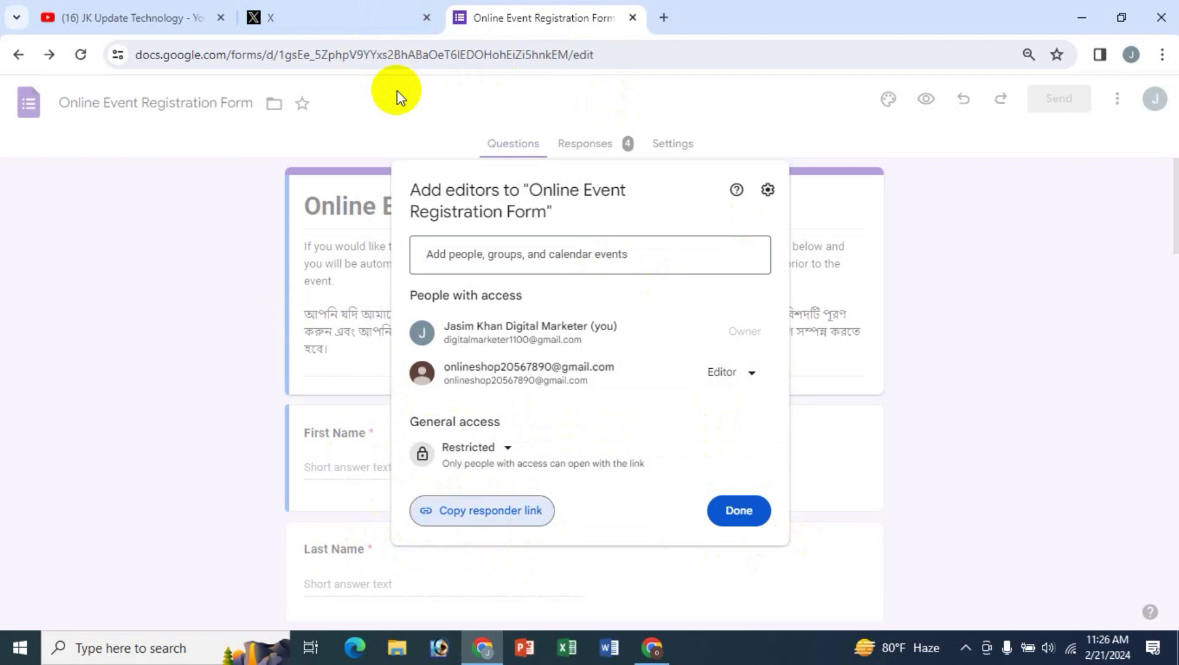
left_click(360, 16)
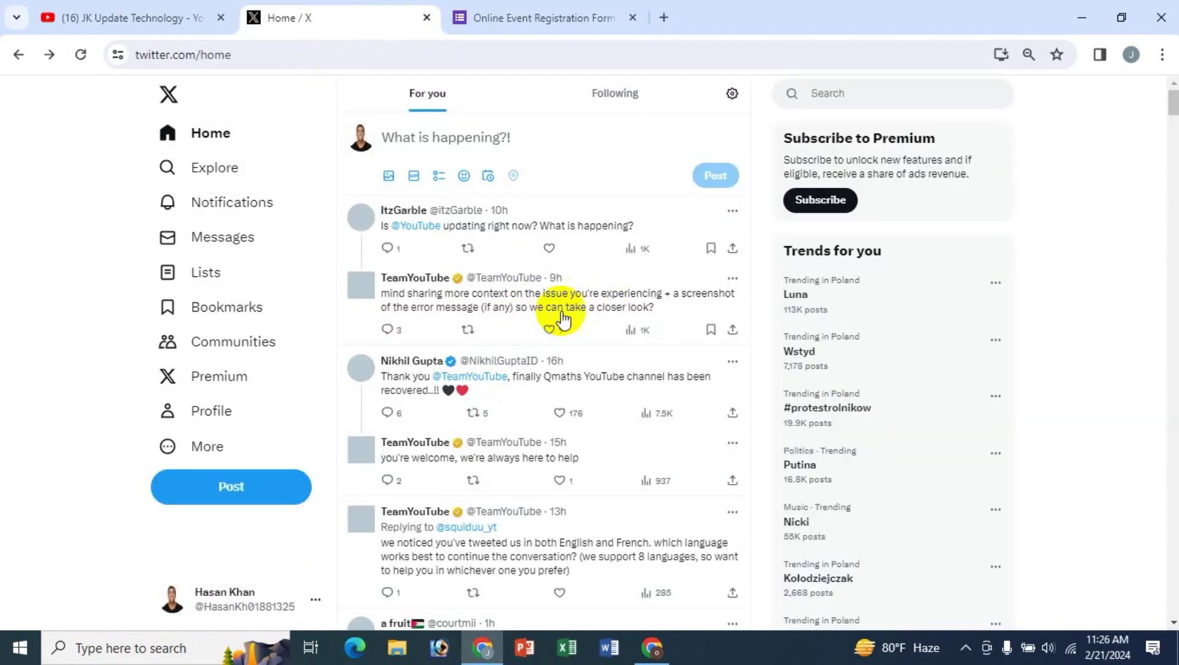
left_click(232, 489)
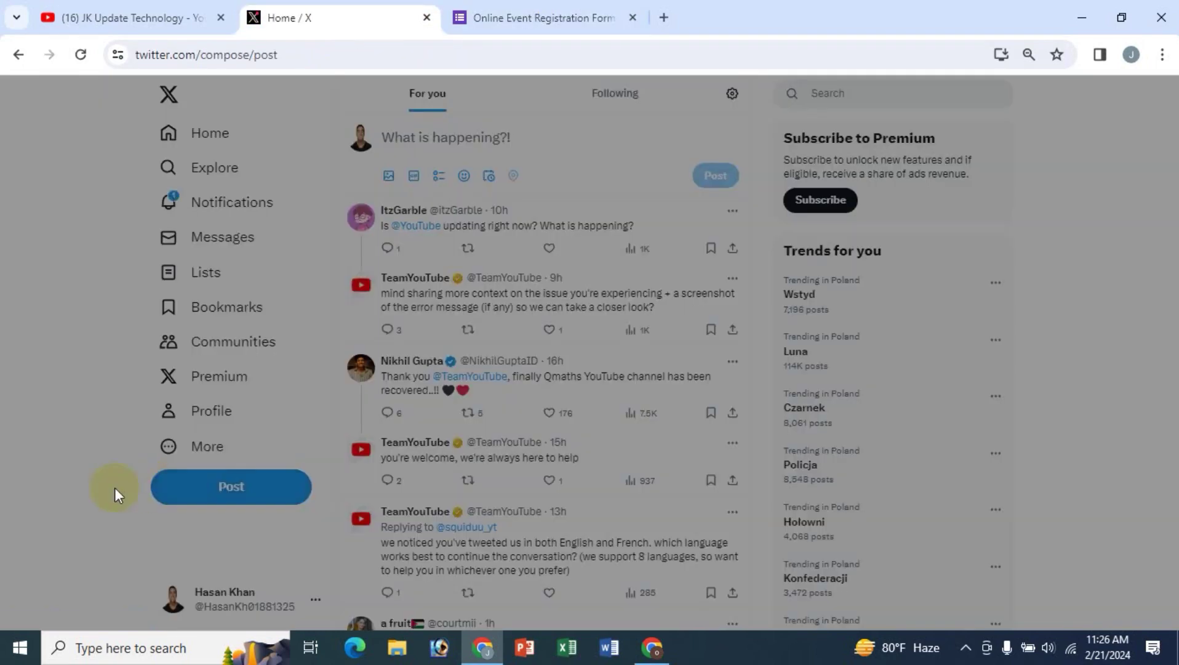
key("ctrl+v")
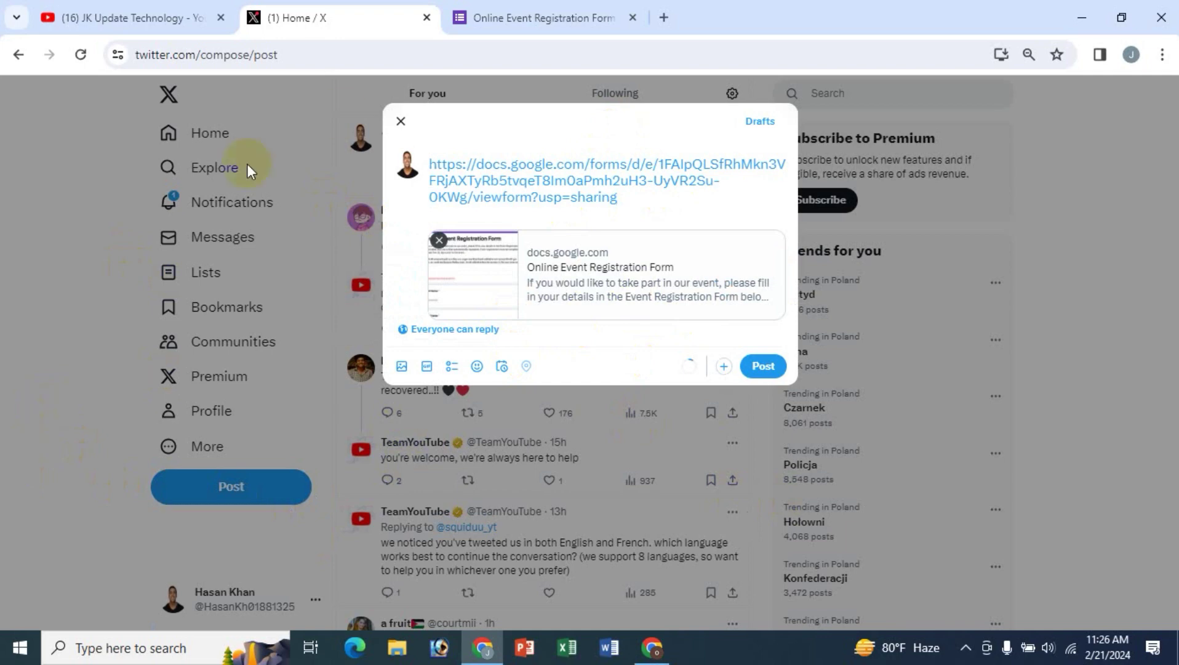
Discard the unsent X post and return to the form's sharing dialog.
left_click(400, 121)
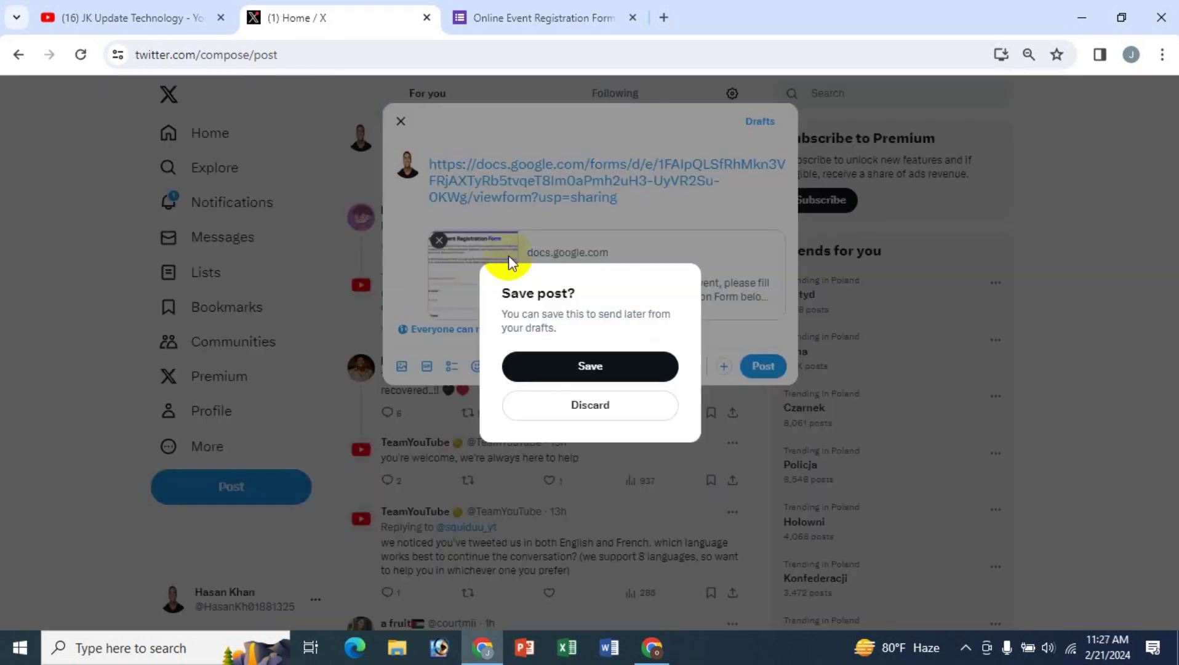
left_click(586, 423)
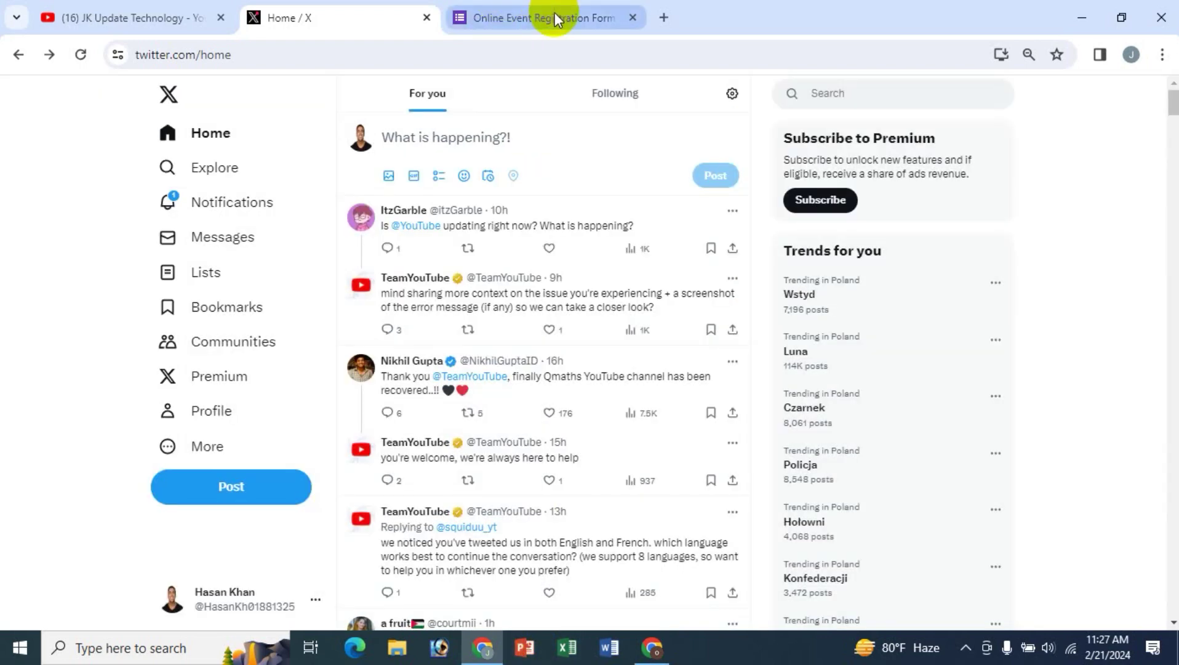
left_click(541, 19)
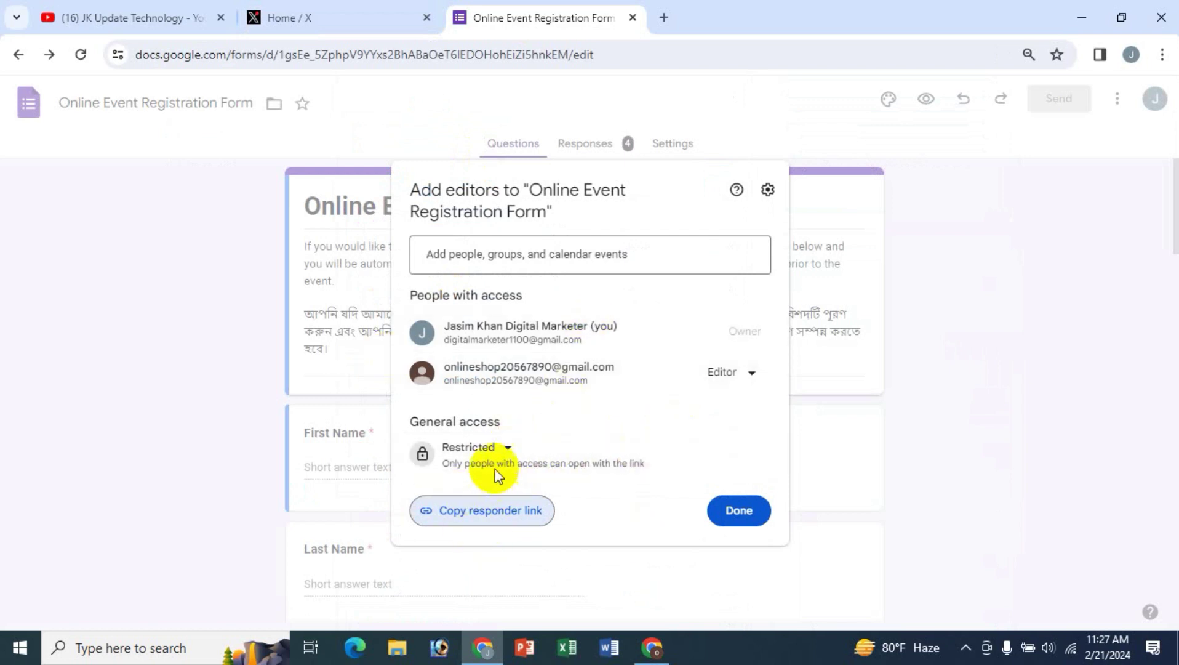
Set the form's general access to "Anyone with the link" and view the access options for the added editor.
left_click(508, 459)
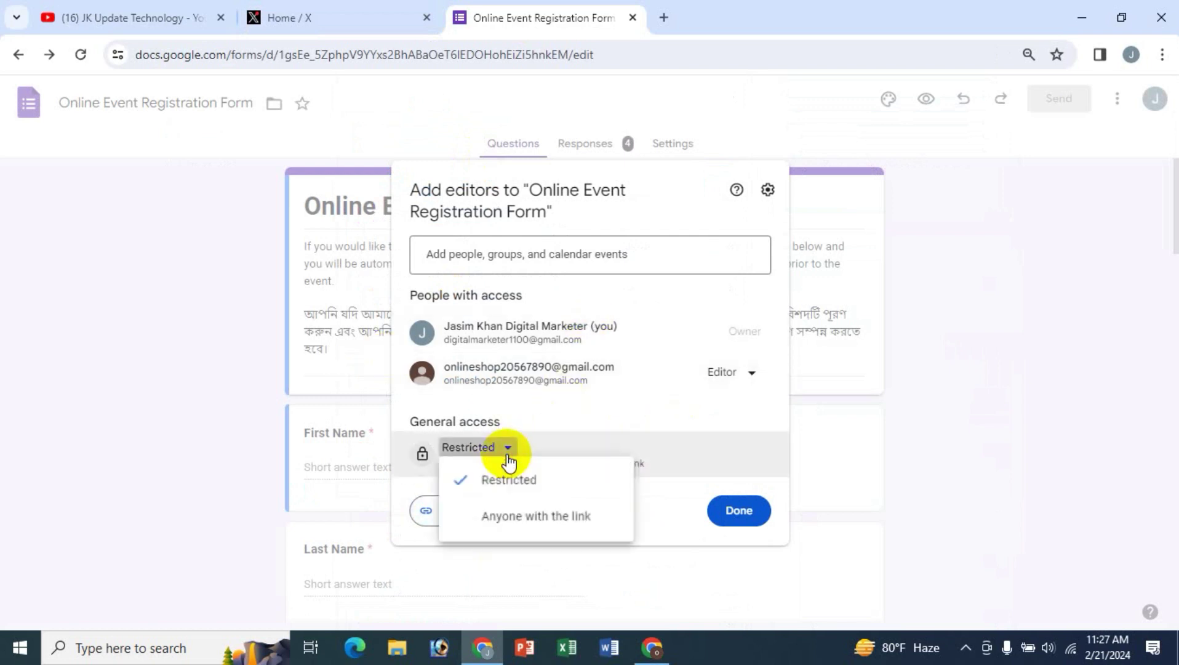
left_click(520, 521)
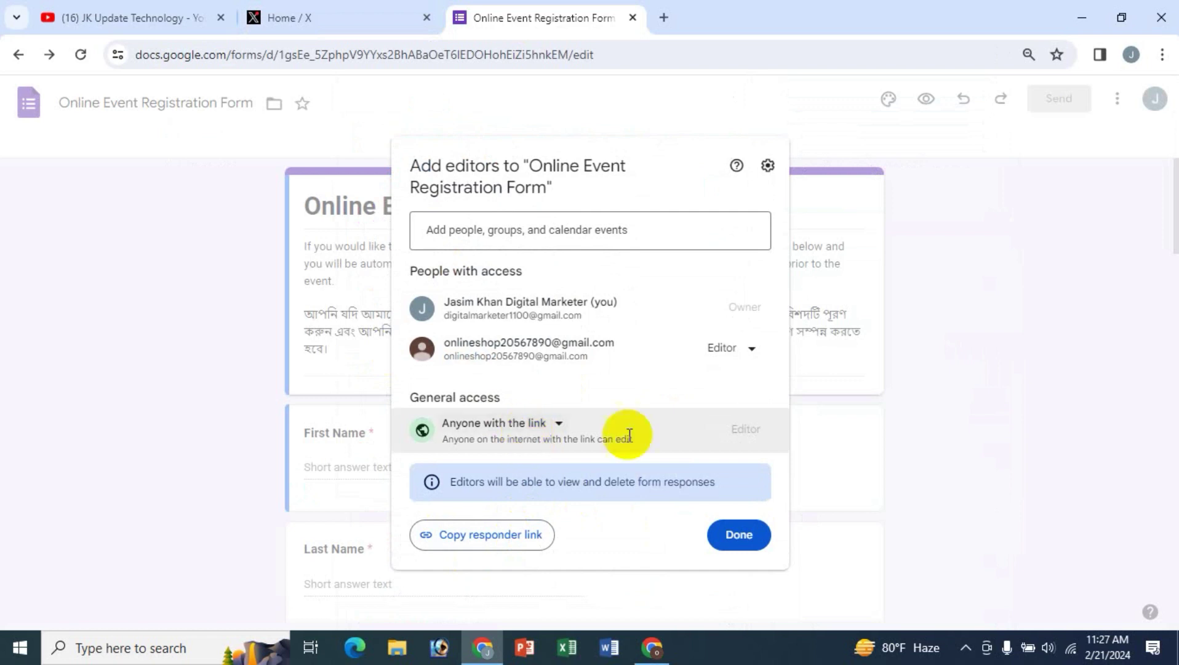
left_click(752, 348)
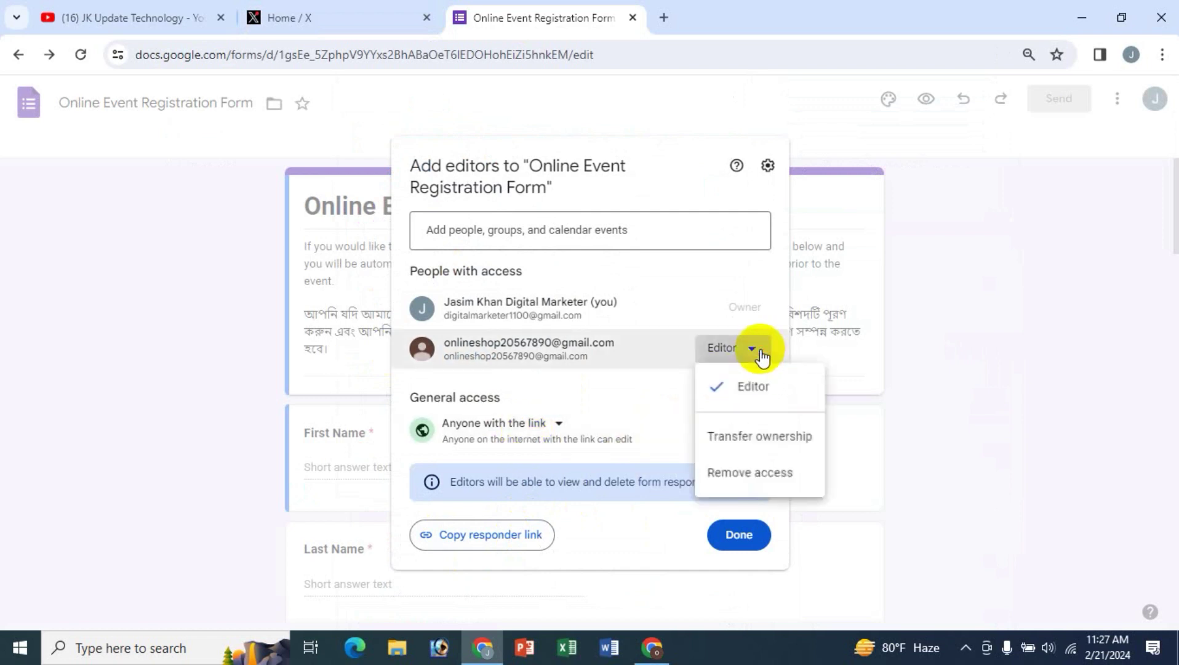
left_click(670, 184)
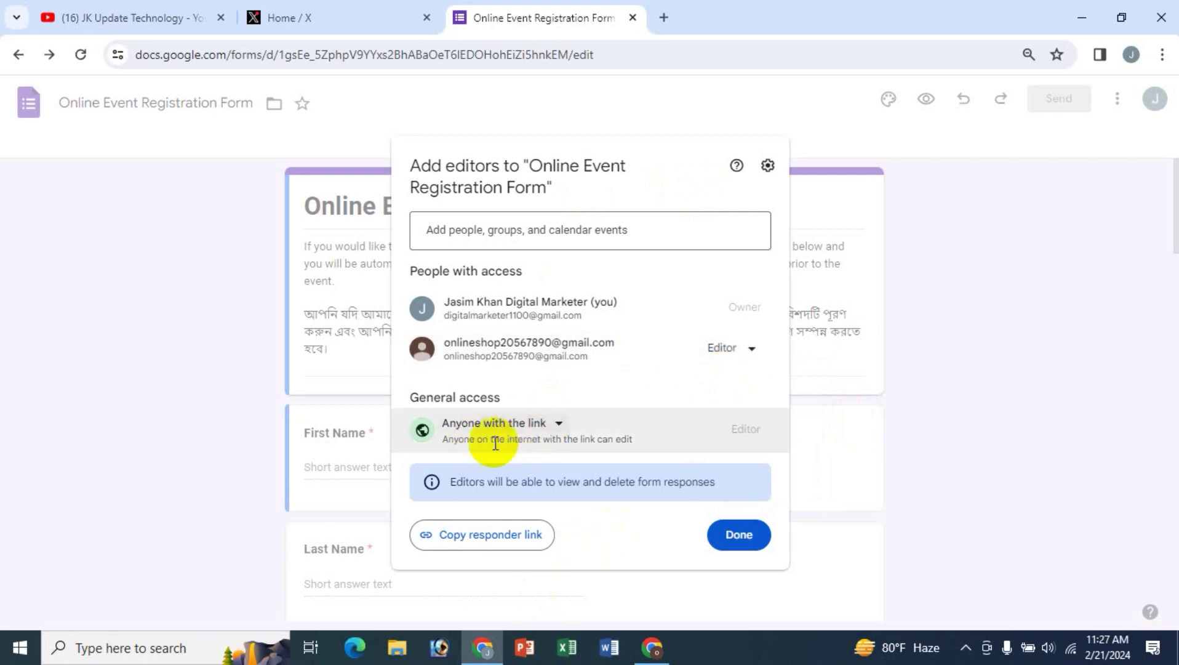
Invite the first suggested contact as another editor with the message lines "dfdsf" and "dffdf".
left_click(491, 237)
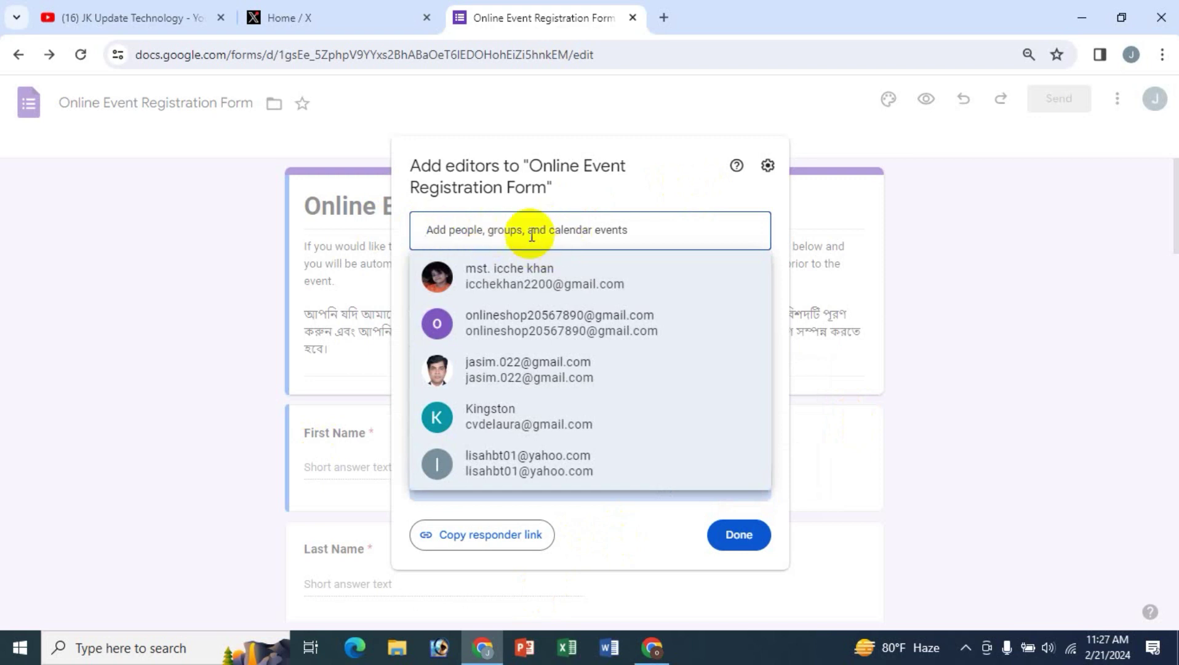
left_click(488, 271)
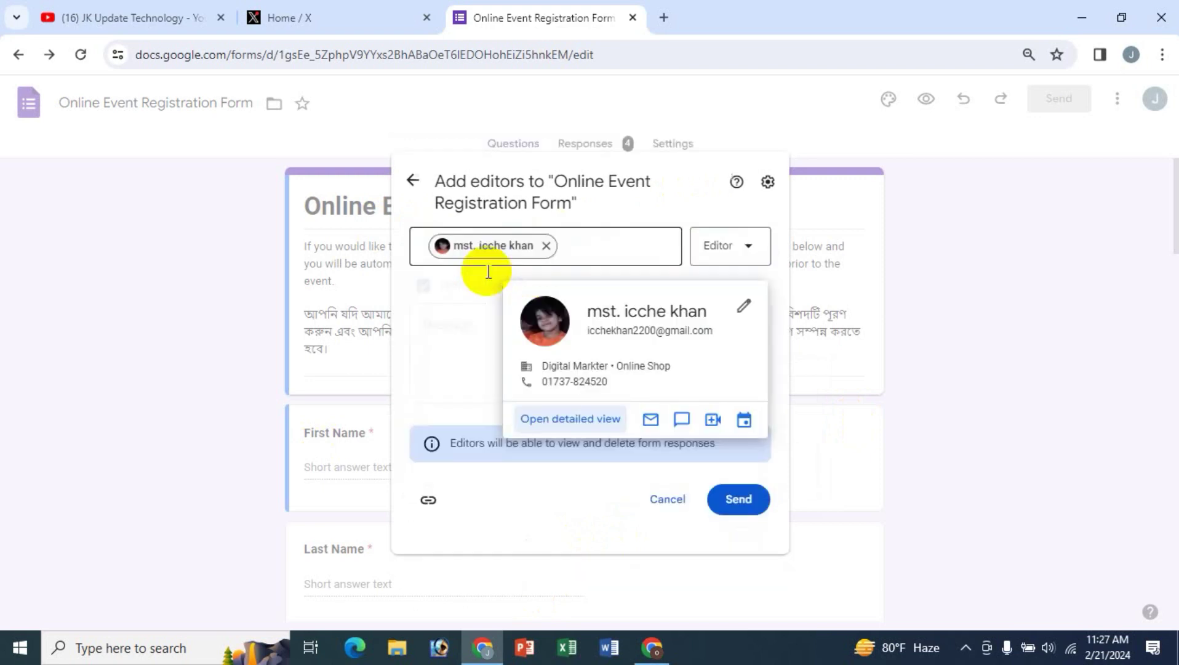
left_click(449, 340)
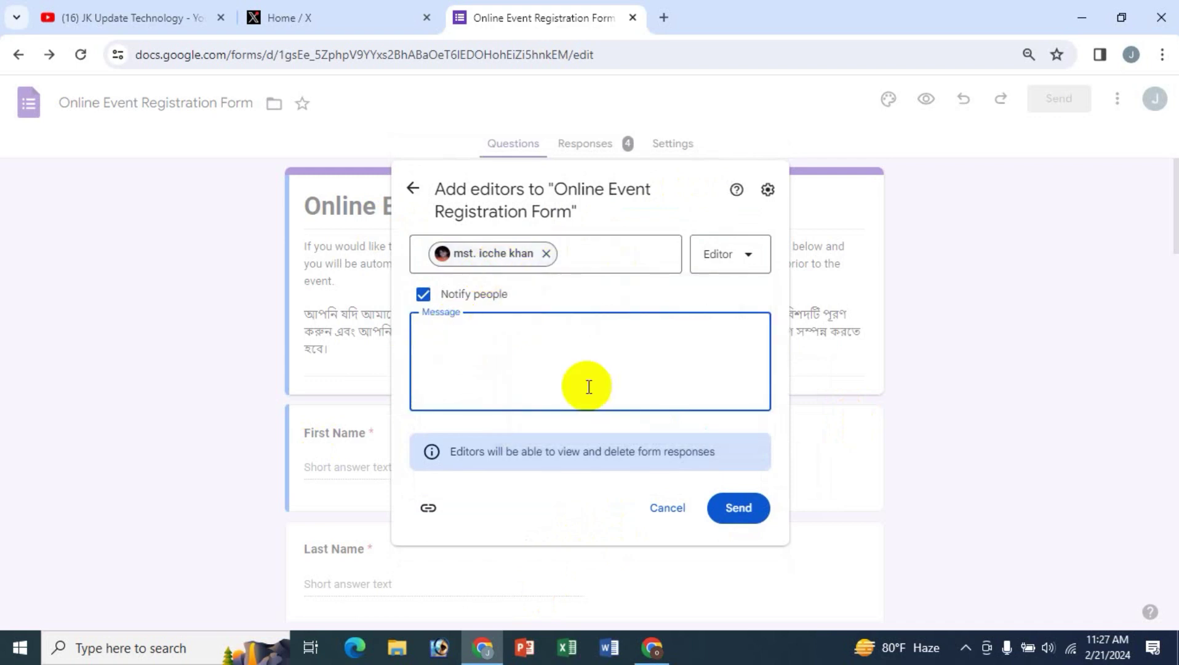
type("dfdsf dff")
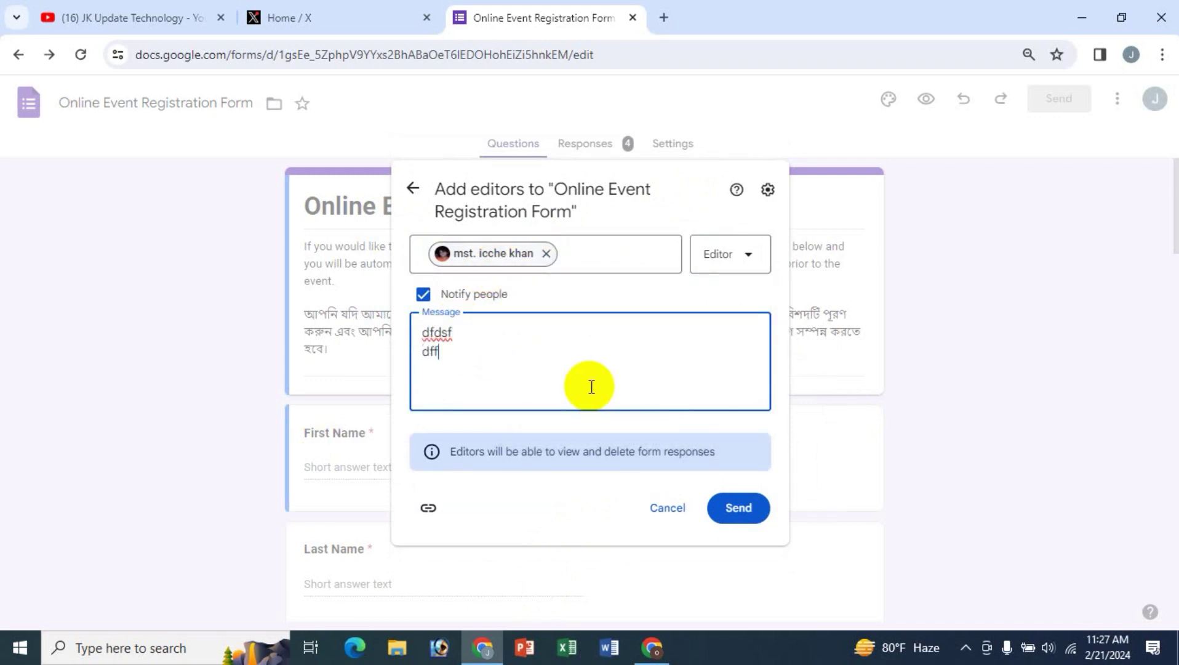
type("df")
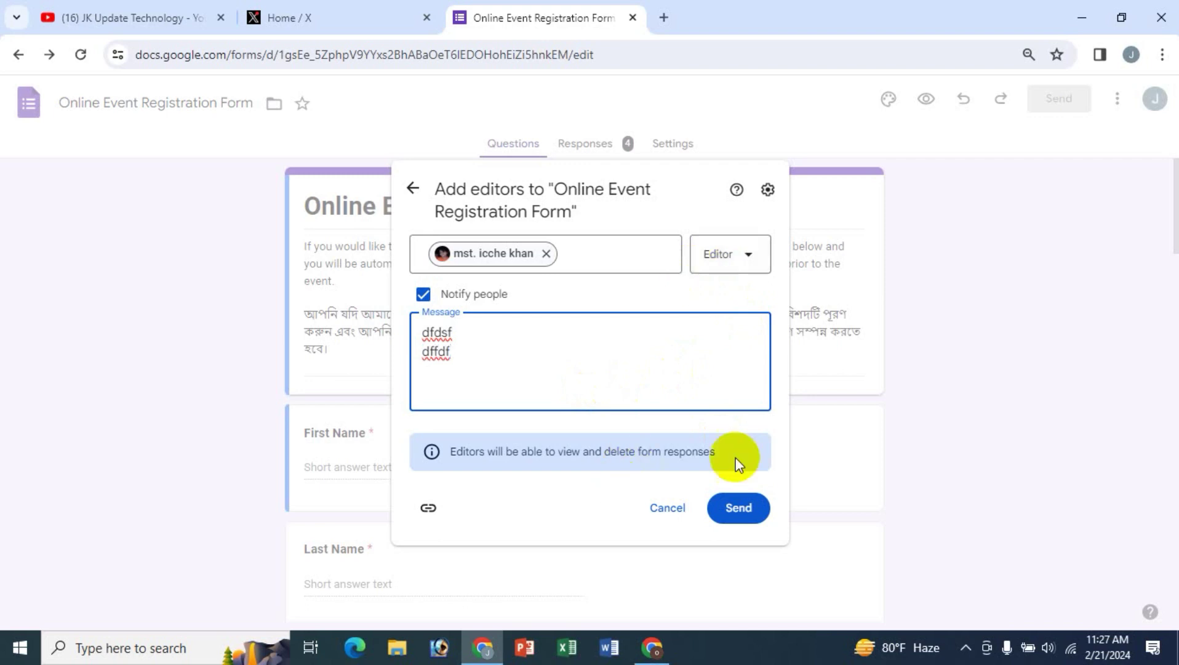
left_click(741, 509)
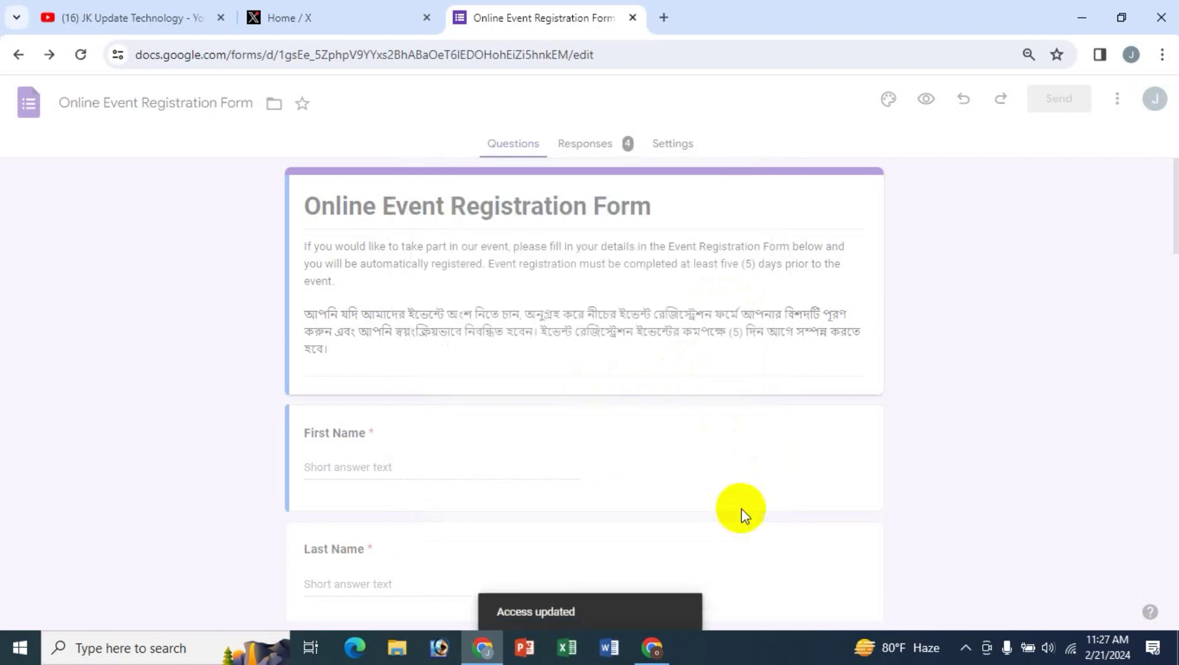
Leave the form for the Forms home page and open the second invited editor's Chrome profile from the desktop in a maximized window.
key("alt+Left")
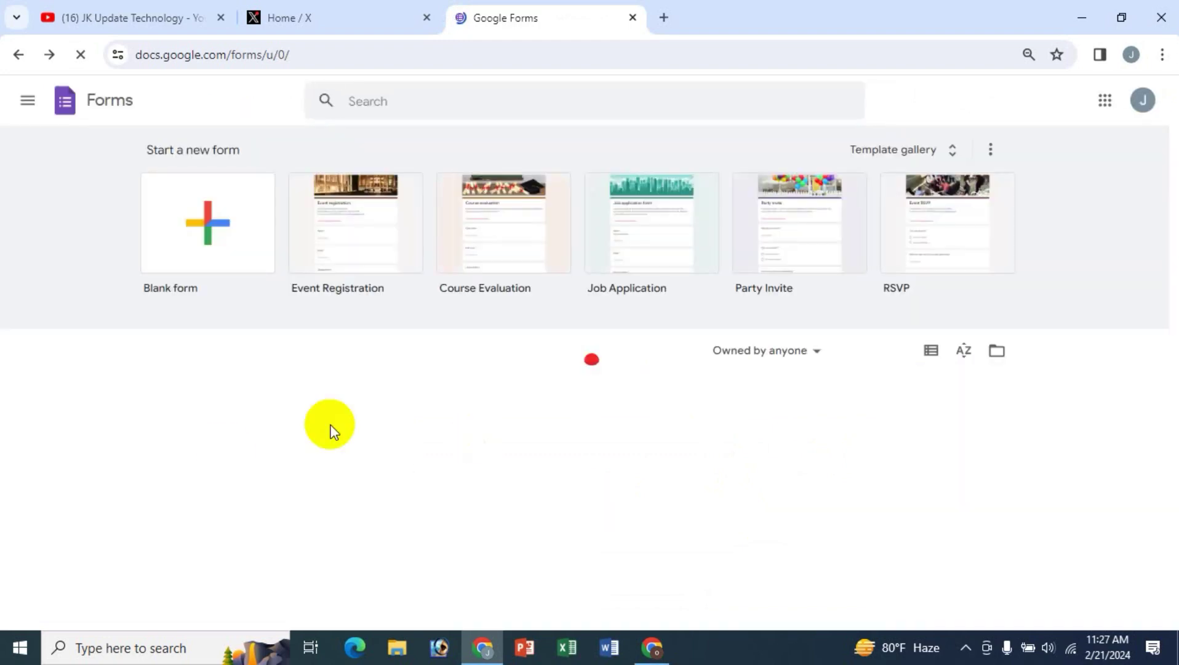
key("super+d")
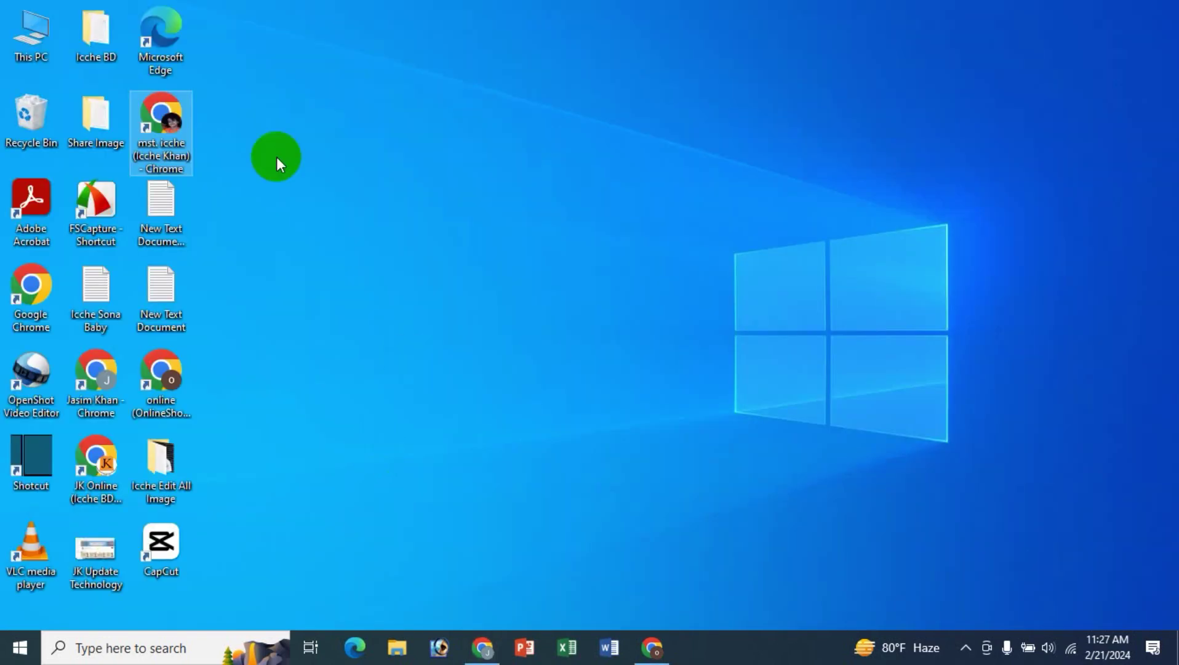
left_click(179, 115)
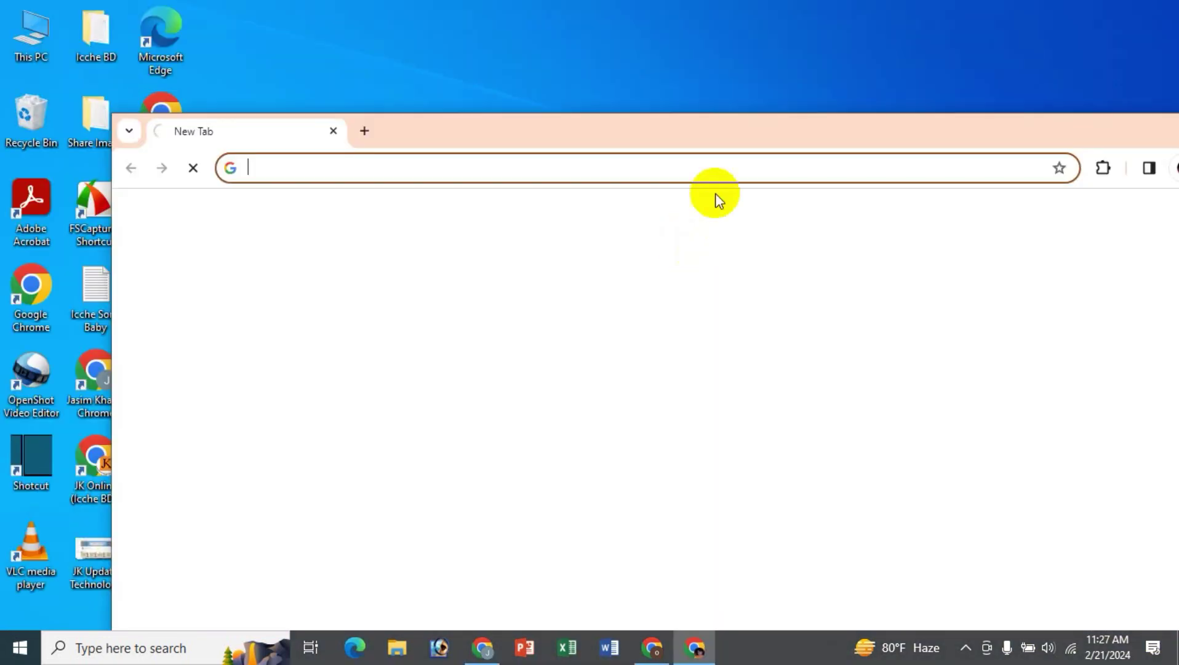
double_click(970, 131)
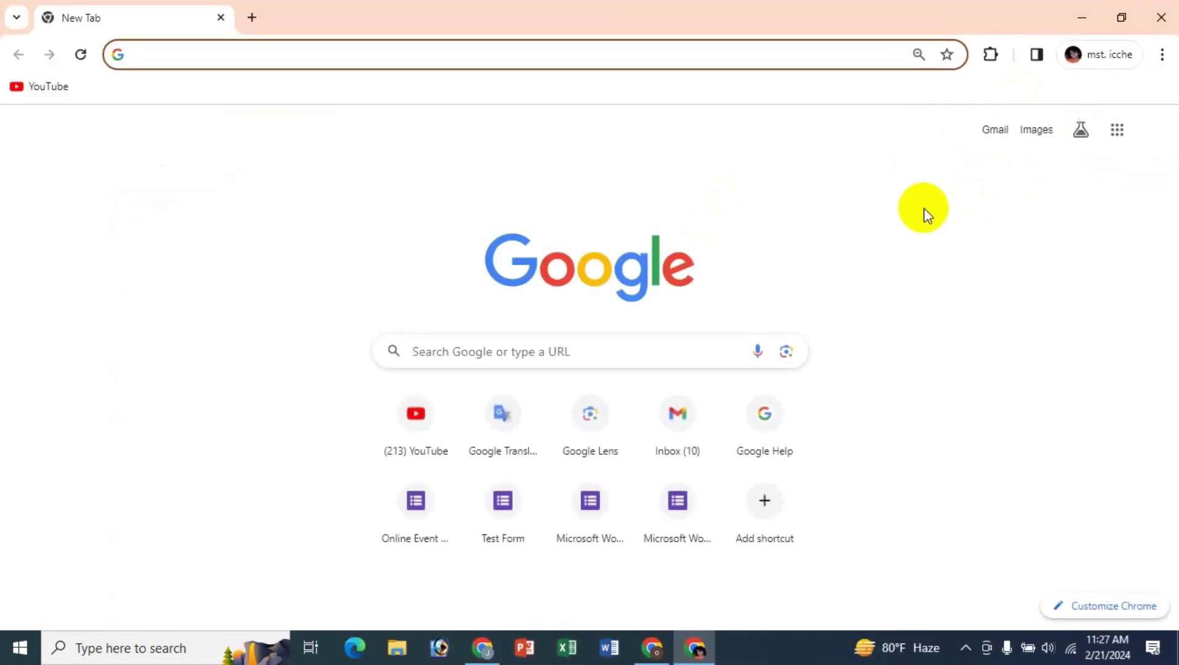
Open Gmail in the invited editor's profile and read the invitation e-mail for the Online Event Registration Form.
left_click(993, 130)
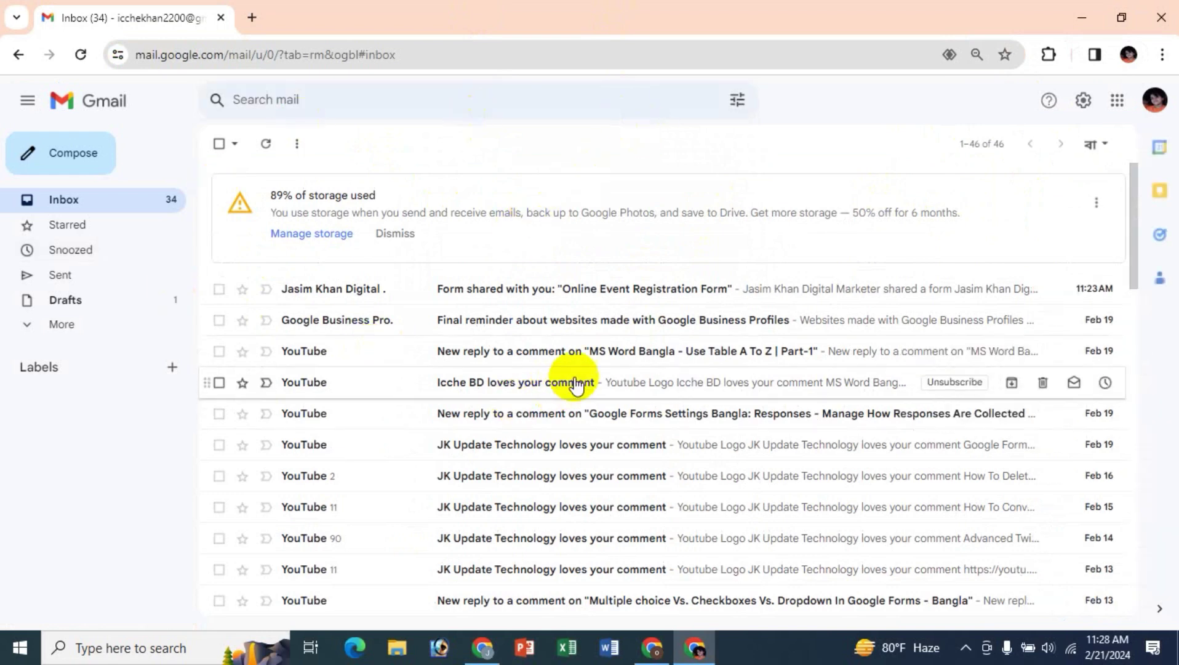
left_click(583, 299)
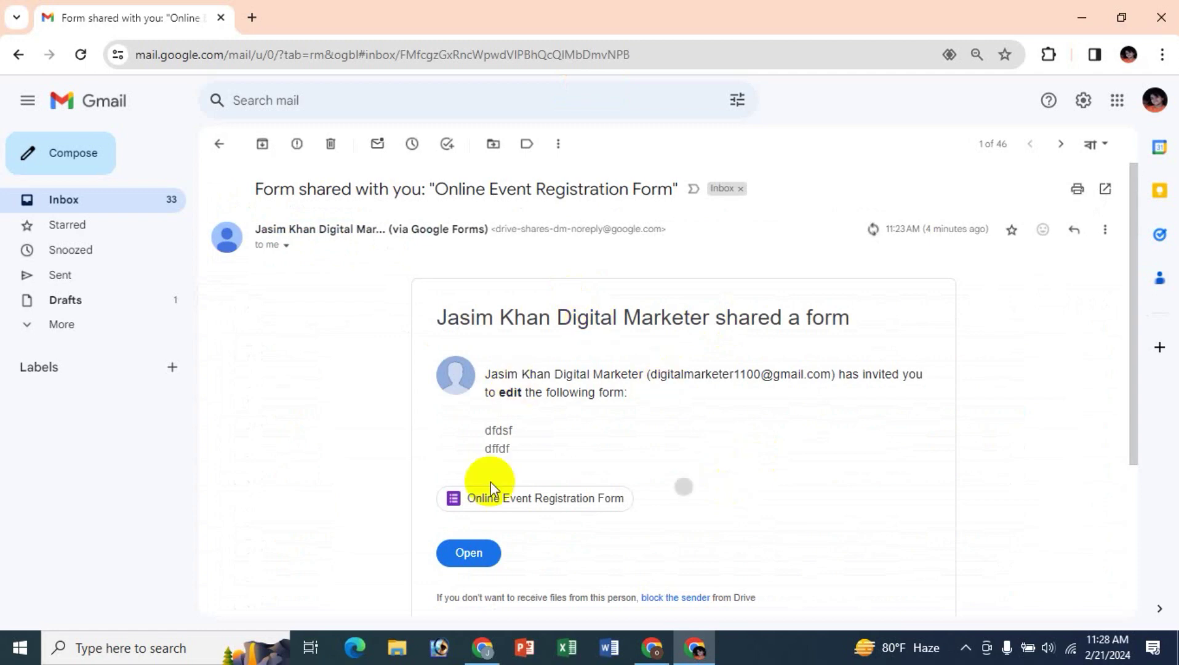
scroll(736, 484, "down", 6)
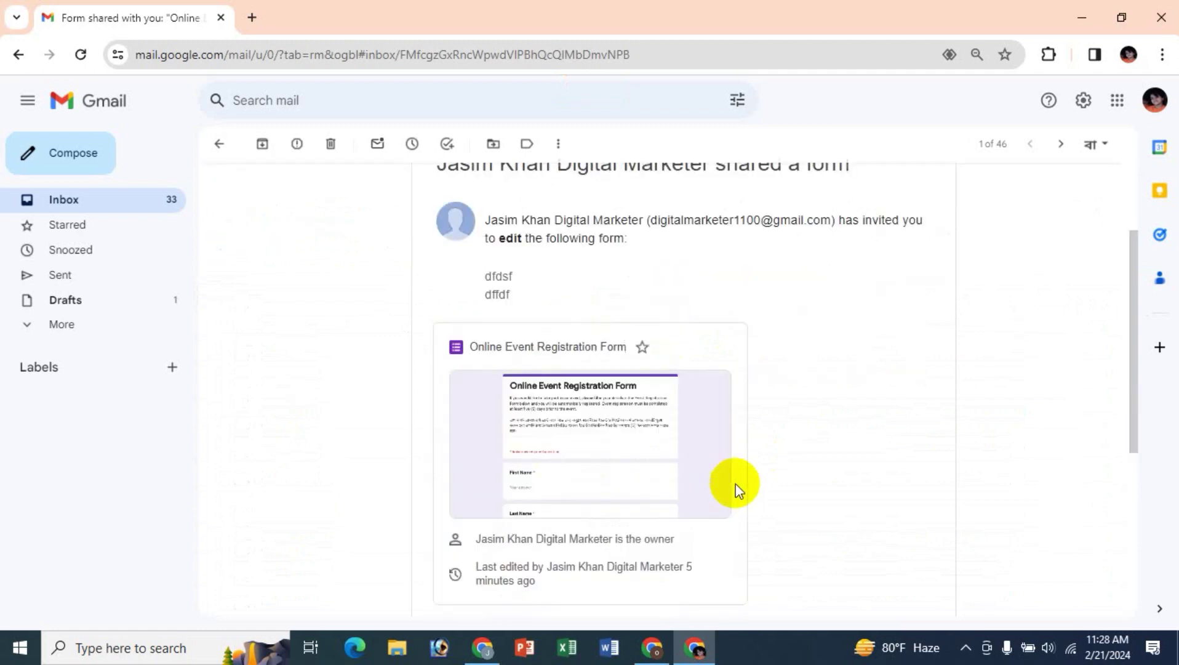
scroll(798, 474, "up", 3)
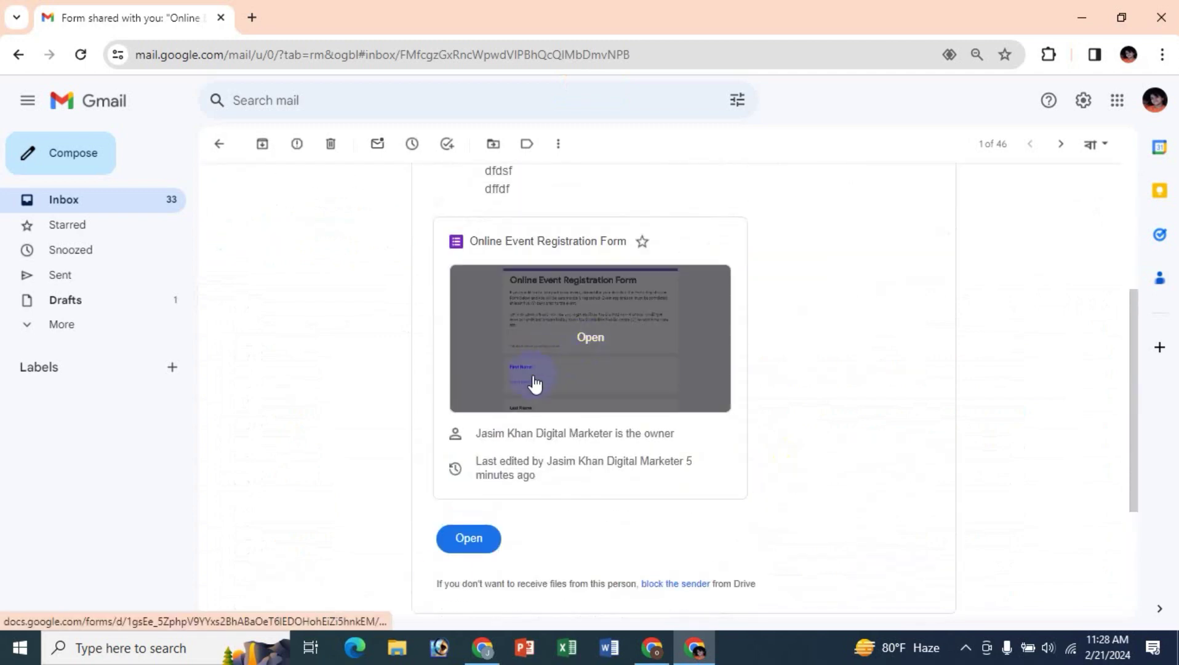
Open the shared form for editing from the invitation e-mail and dismiss the "Style your text" tip.
left_click(575, 370)
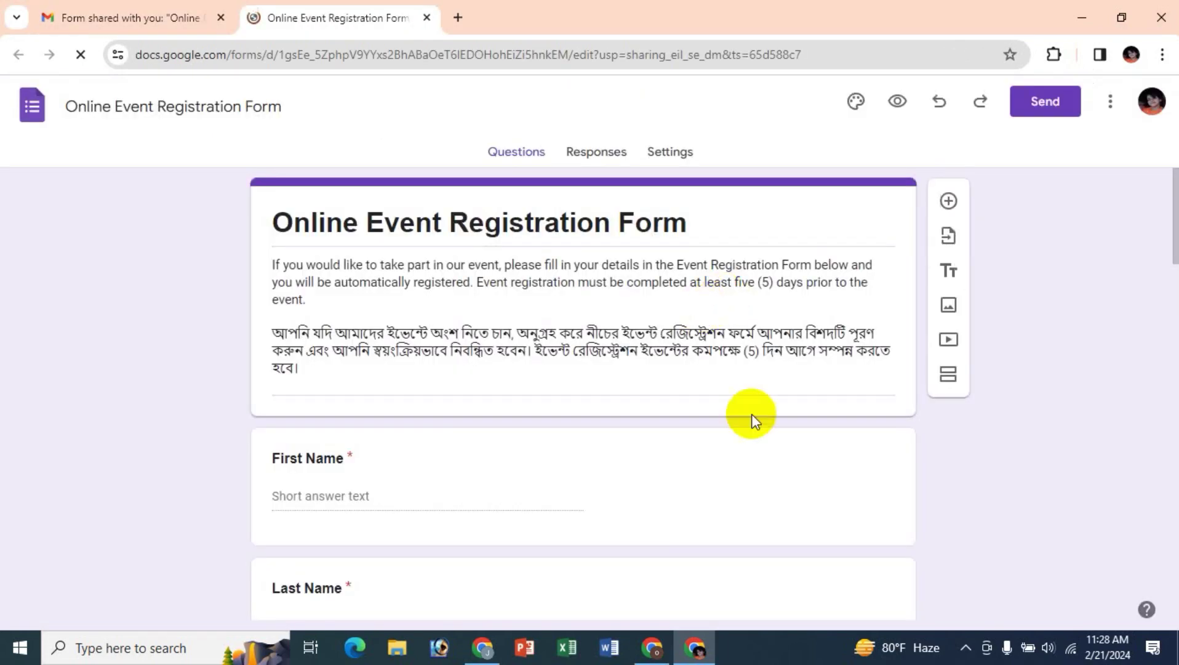
scroll(760, 433, "down", 8)
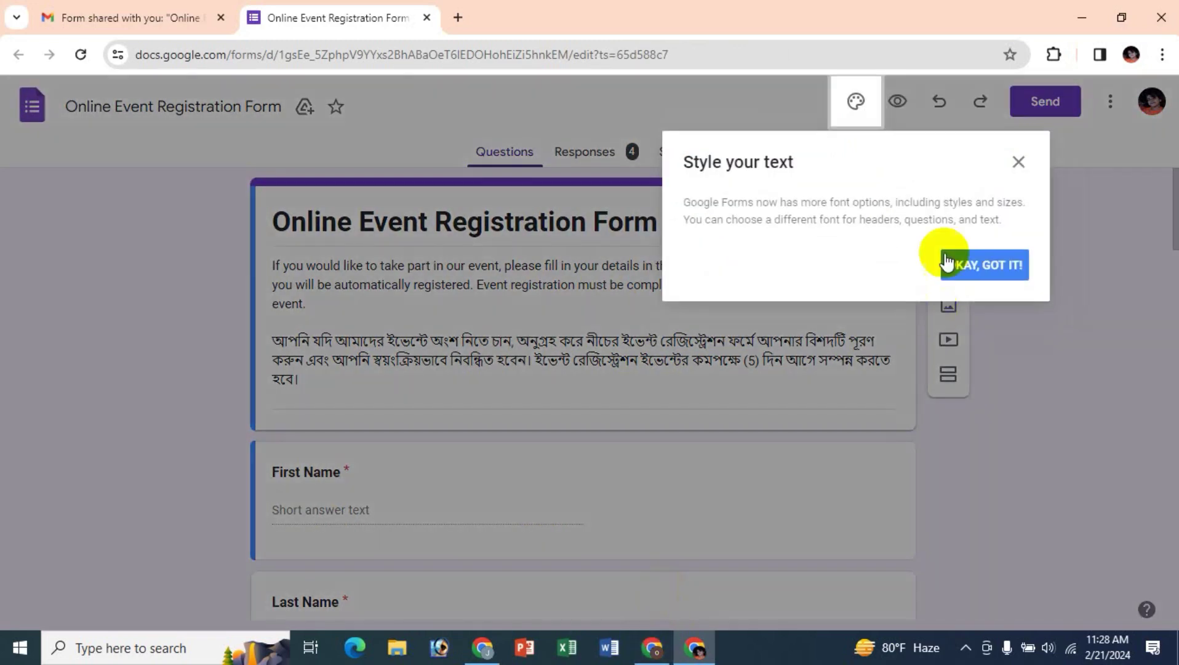
left_click(1019, 162)
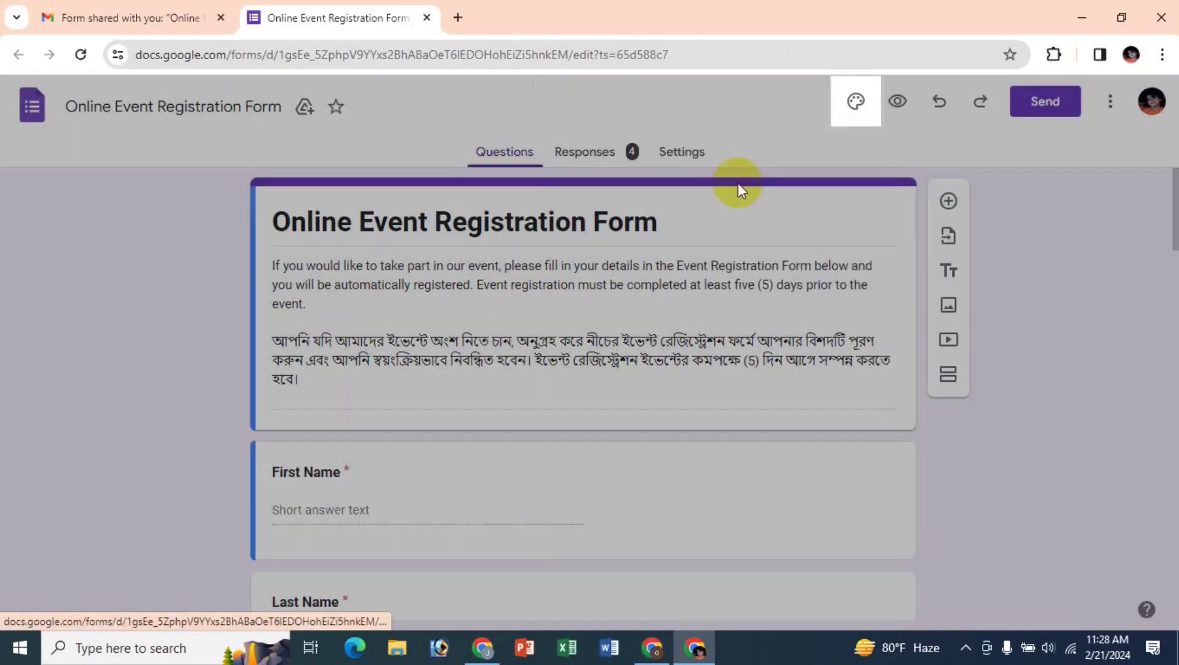
Switch to the owner's Chrome window, open the Online Event Registration Form and bring up its add-collaborators dialog.
left_click(481, 649)
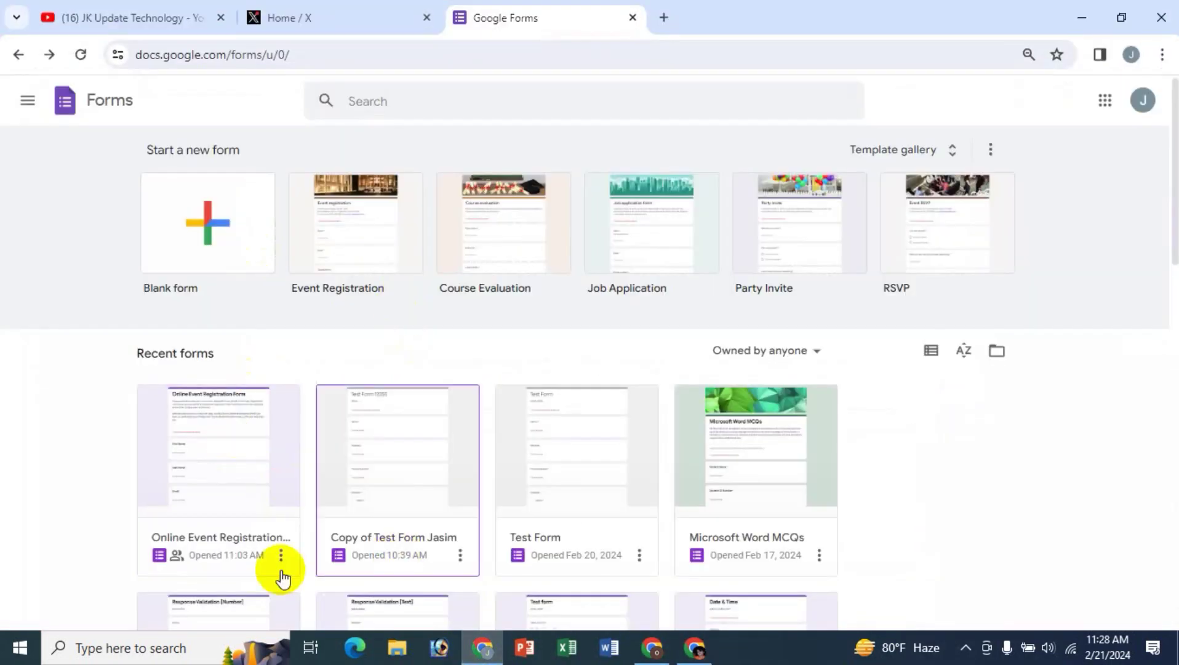
left_click(187, 442)
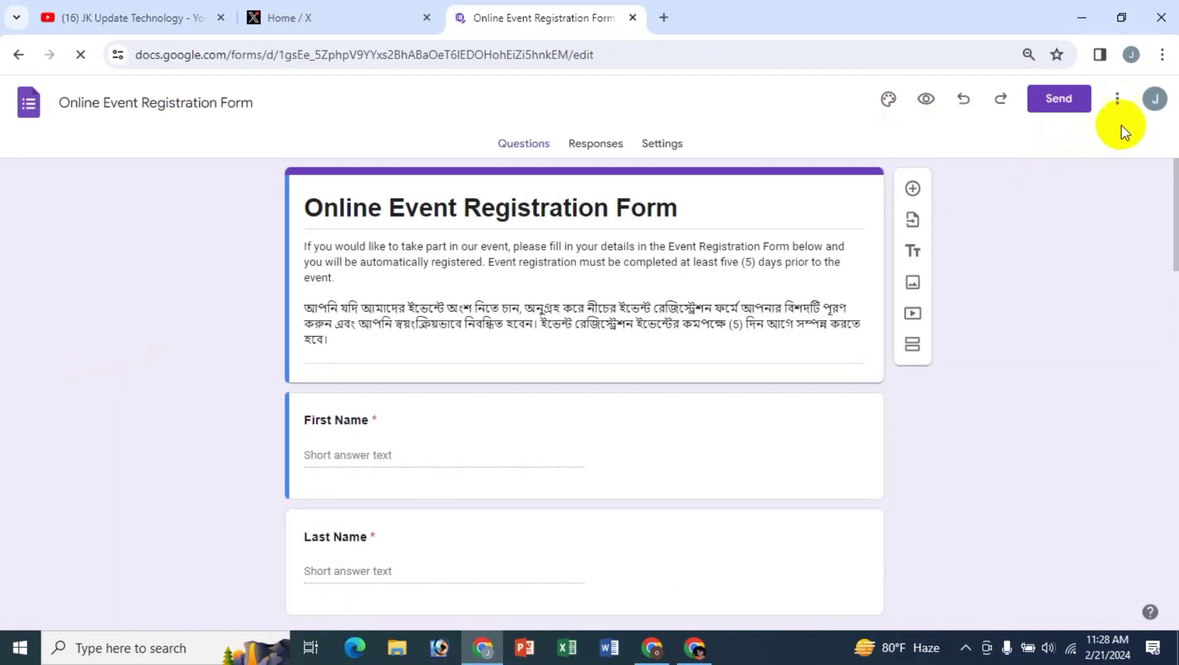
left_click(1117, 106)
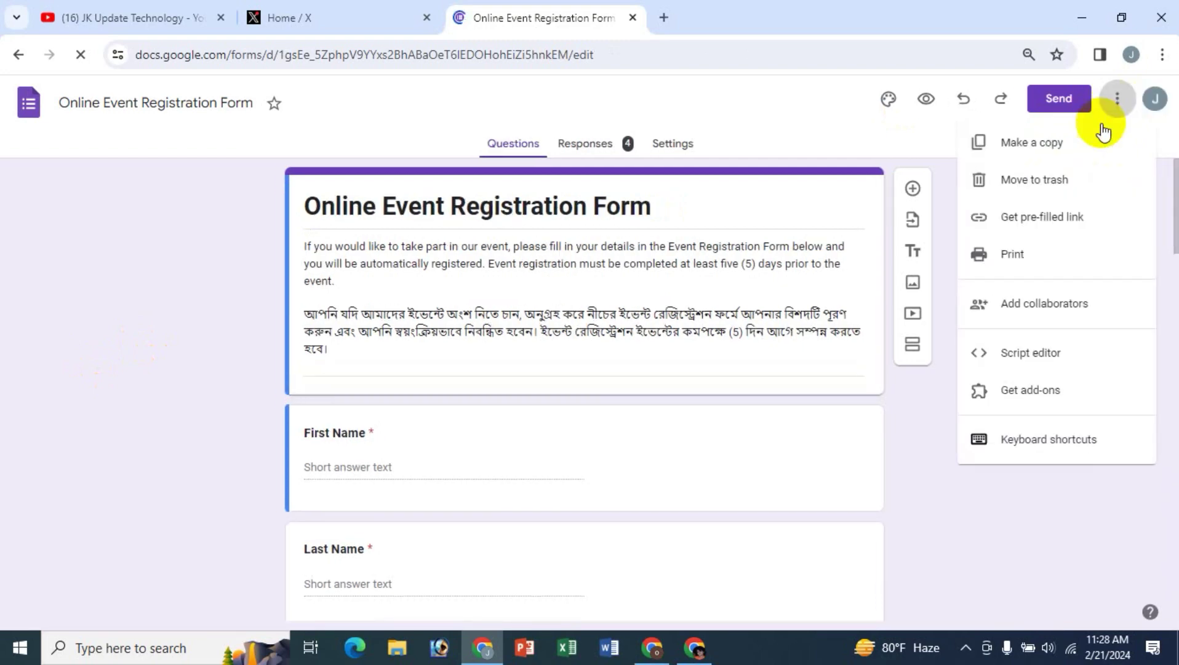
left_click(1051, 305)
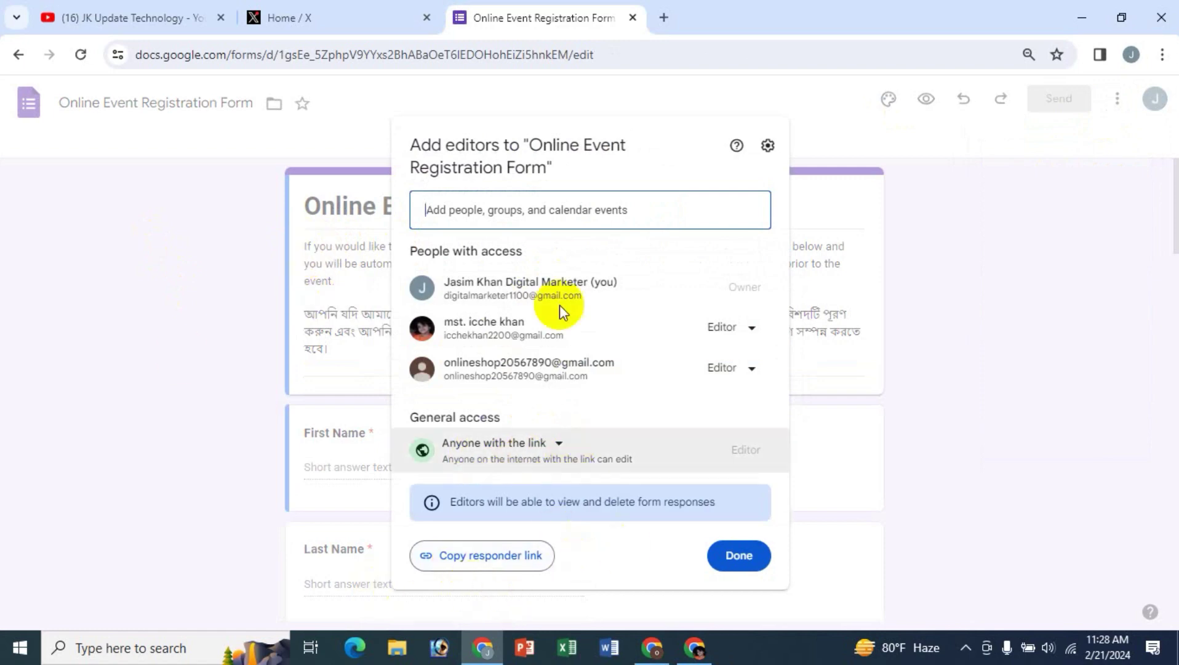
Copy the form's responder link, publish it as a new post on X and dismiss the "Unlock more on X" notice.
left_click(469, 562)
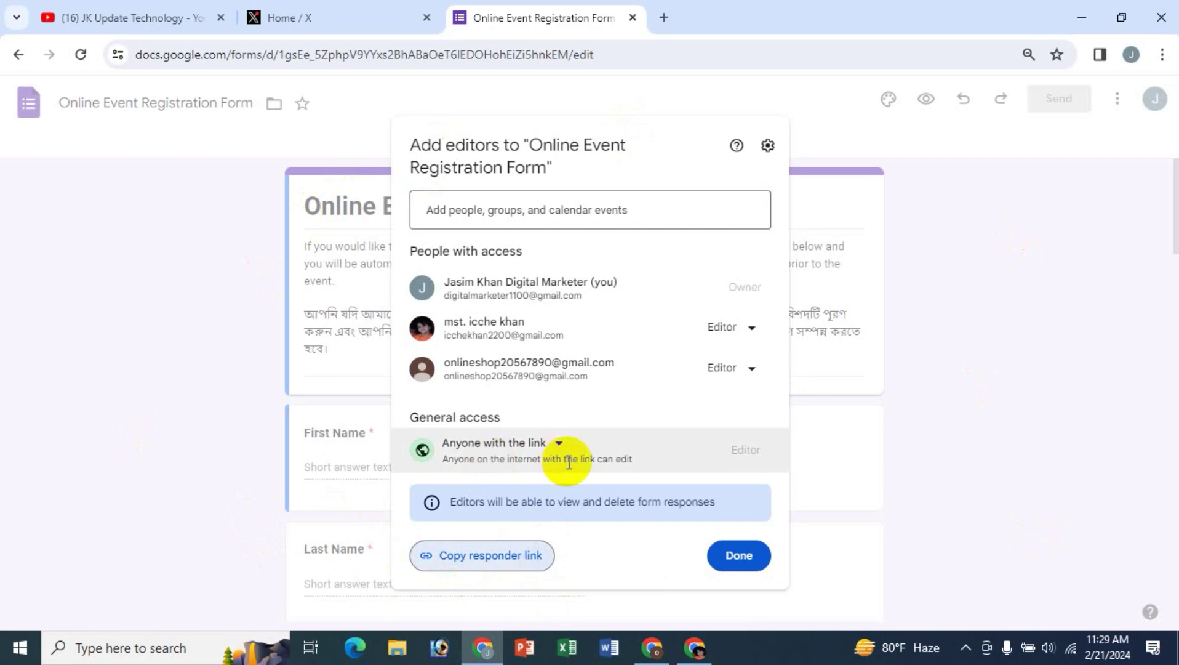
left_click(311, 16)
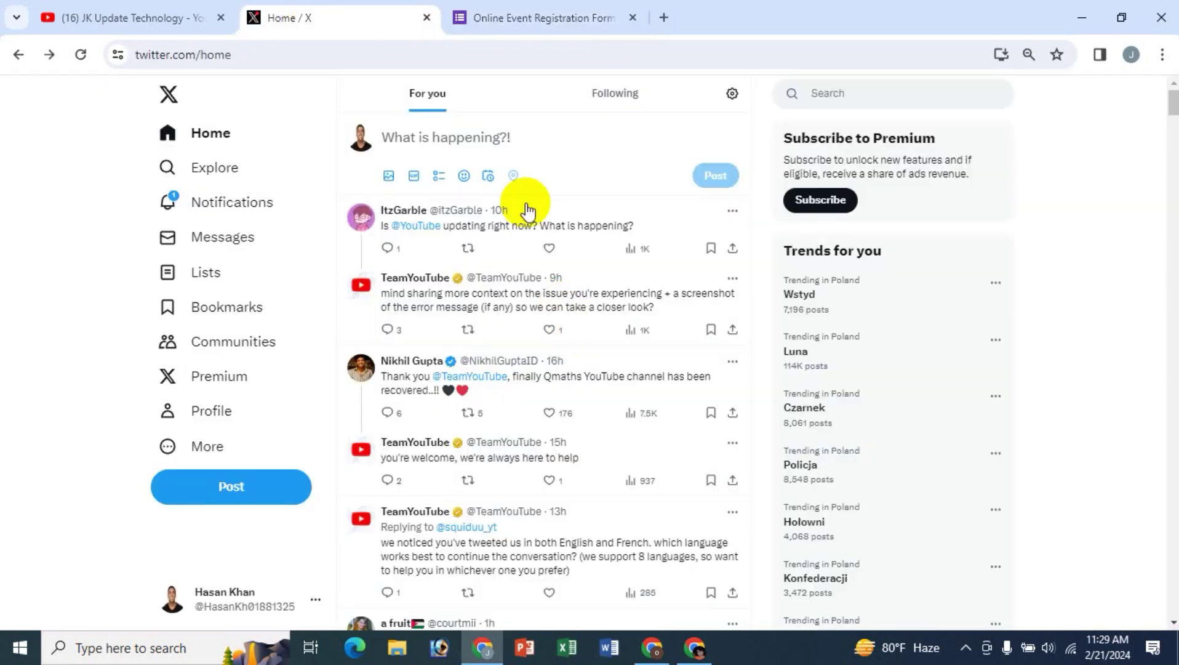
left_click(255, 496)
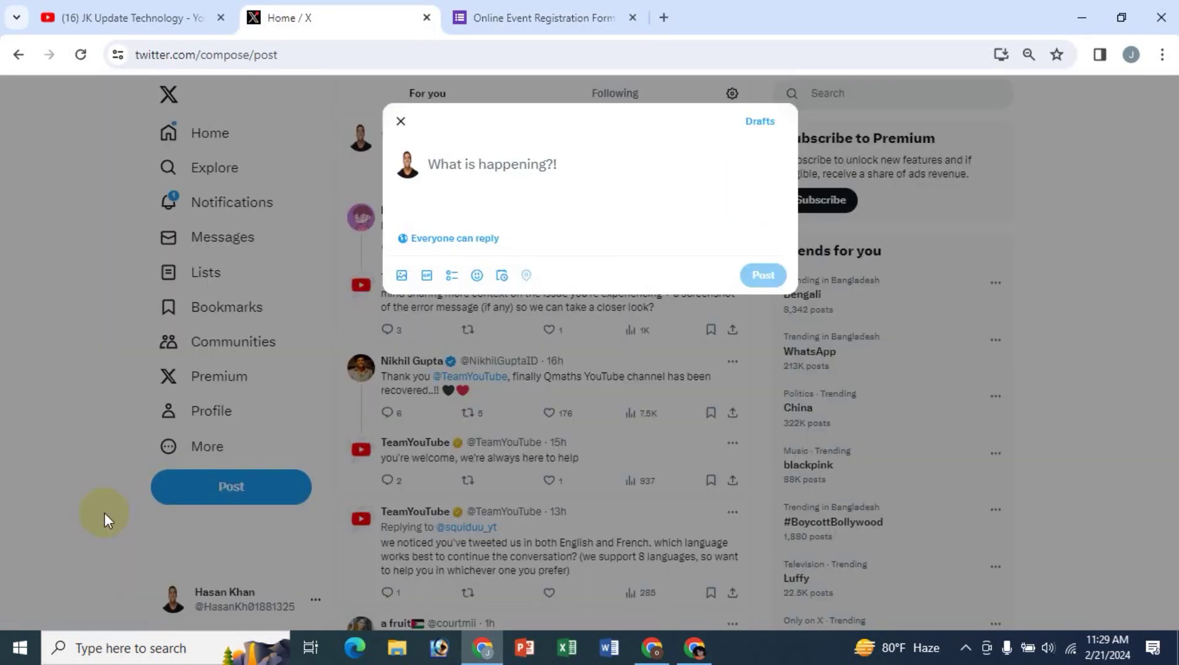
key("ctrl+v")
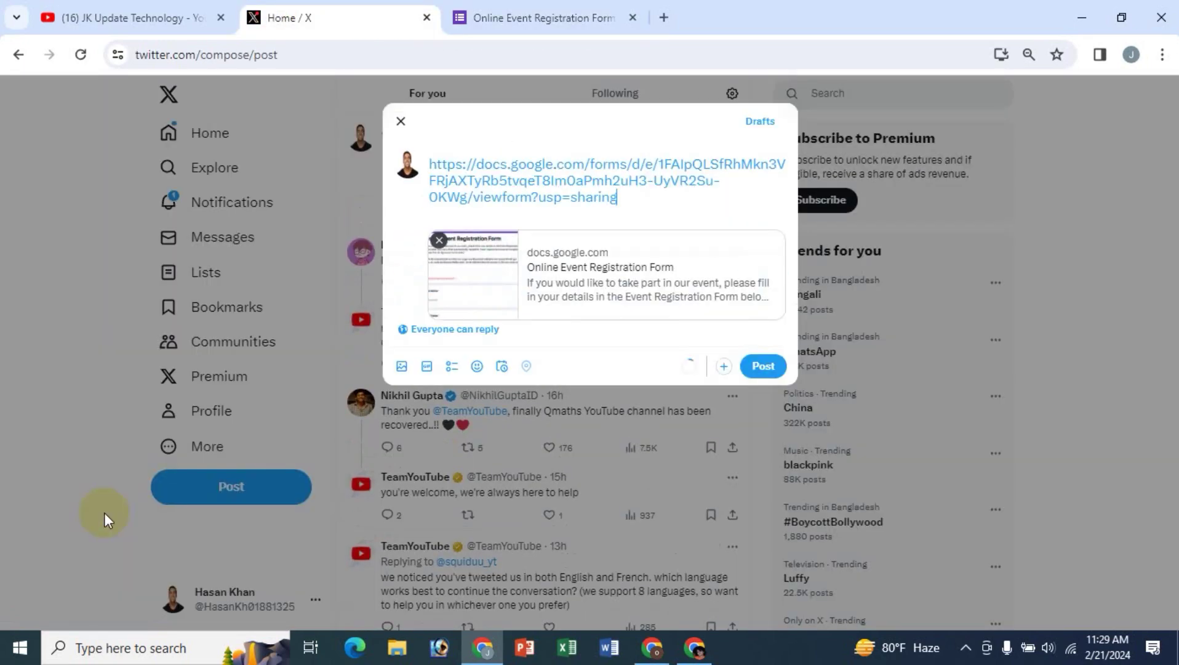
left_click(762, 368)
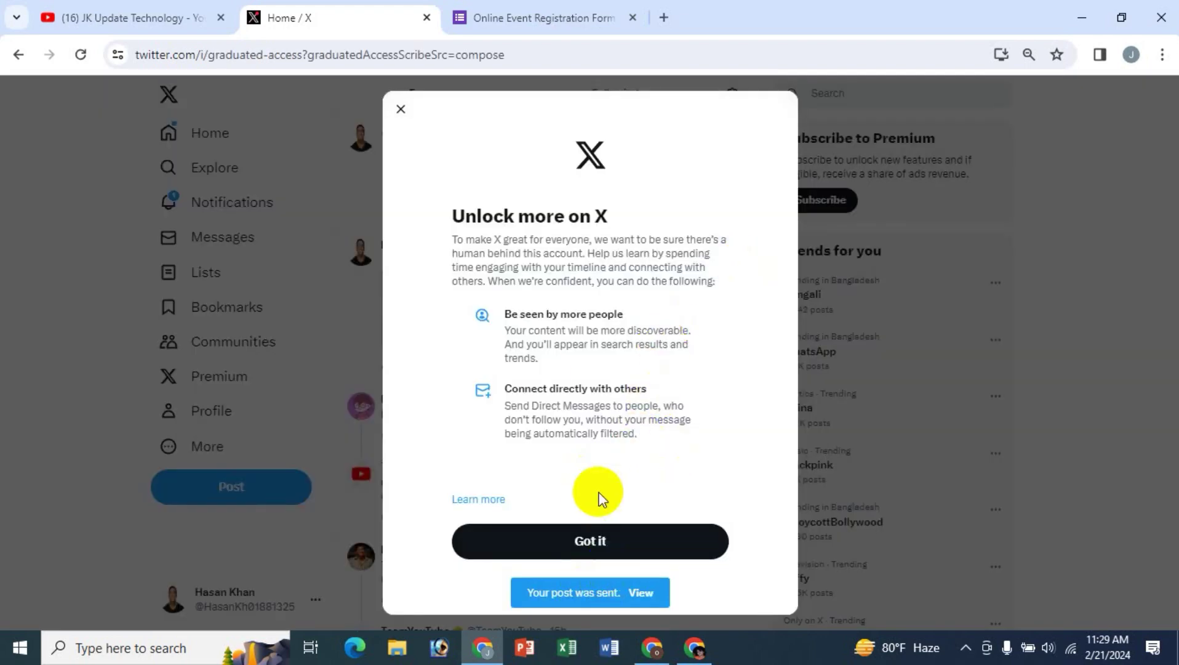
left_click(400, 109)
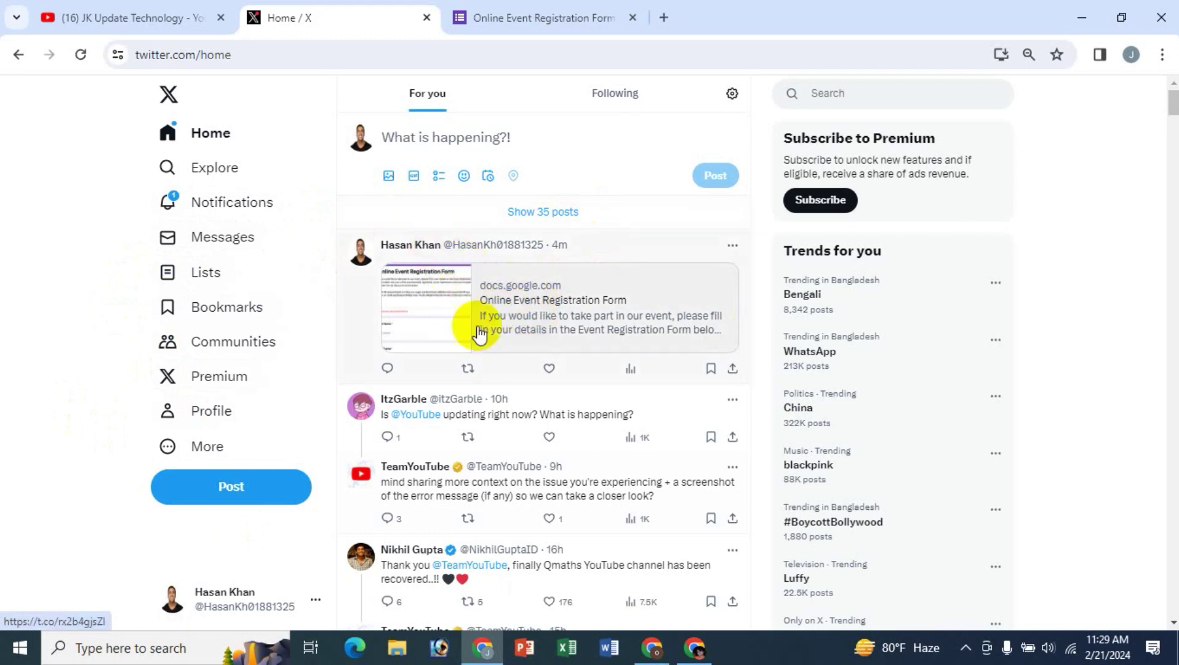
Open the form link from the published X post and examine the respondent view of the questions.
left_click(508, 301)
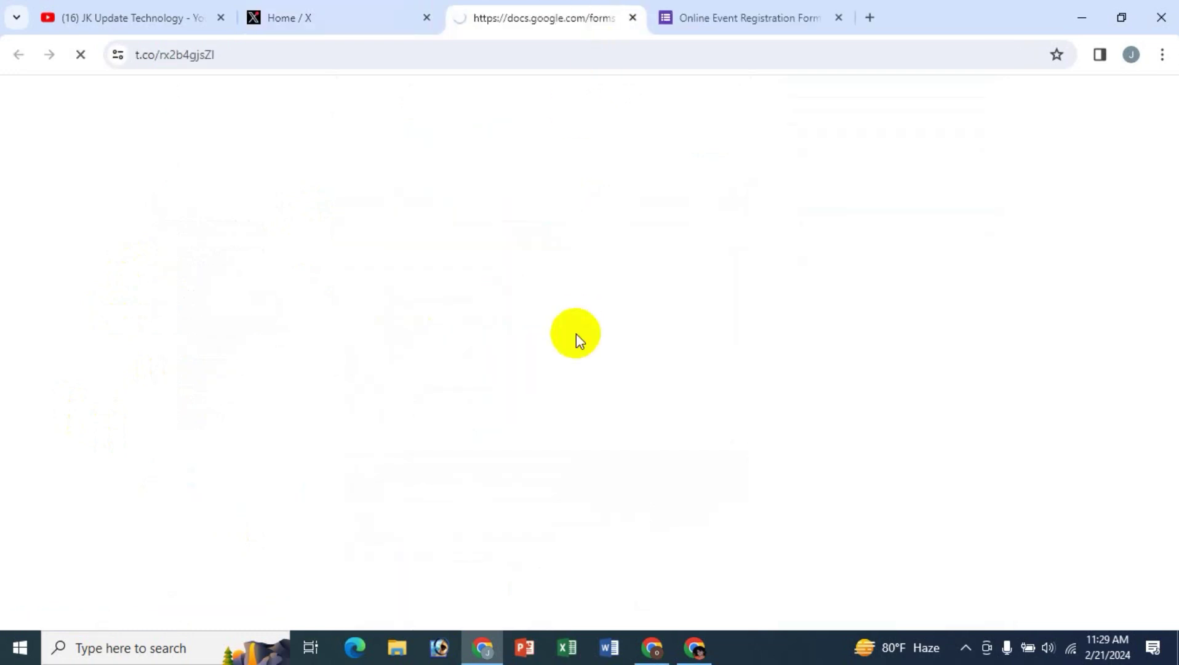
scroll(671, 464, "down", 10)
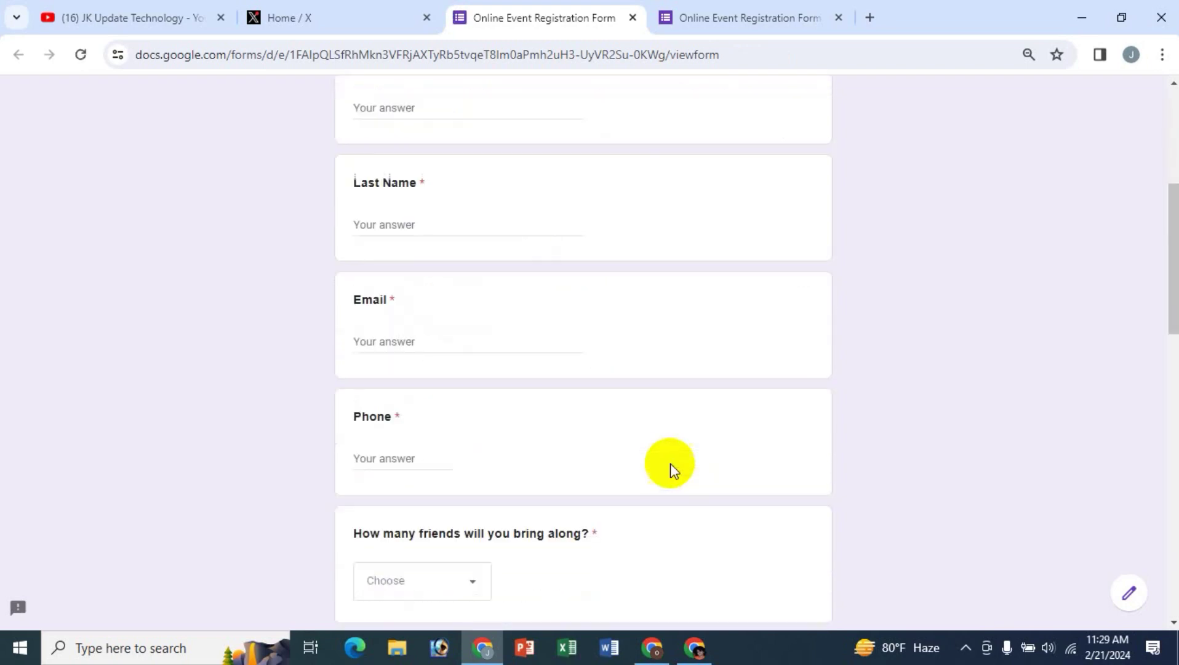
scroll(671, 464, "up", 10)
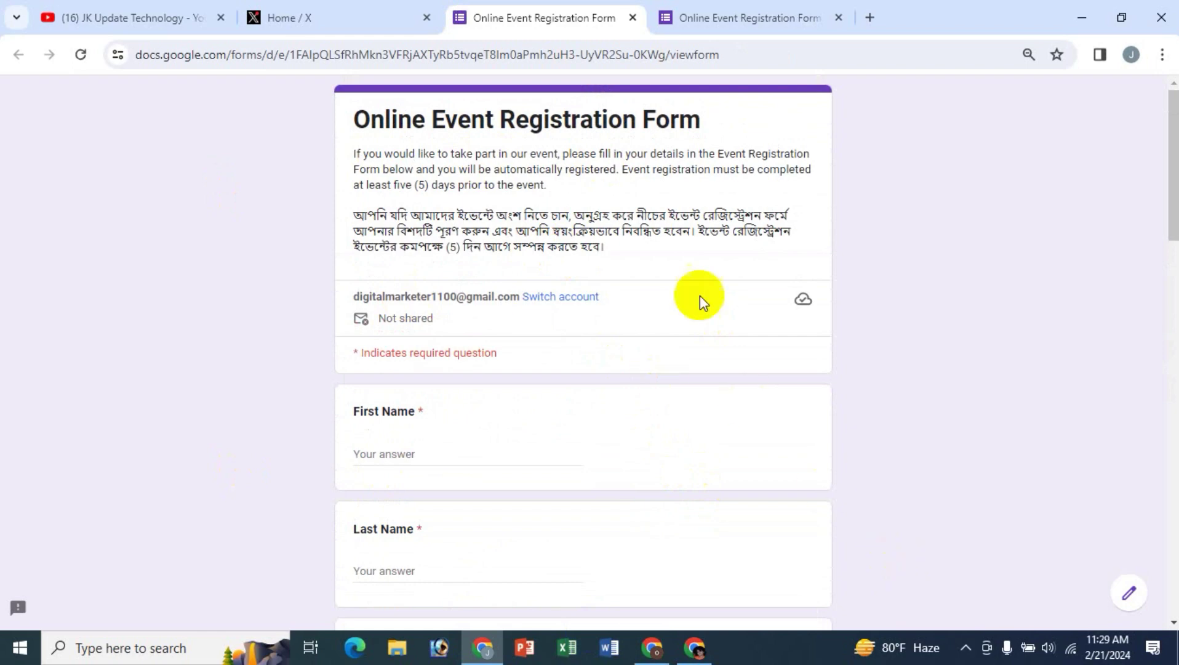
scroll(669, 404, "down", 10)
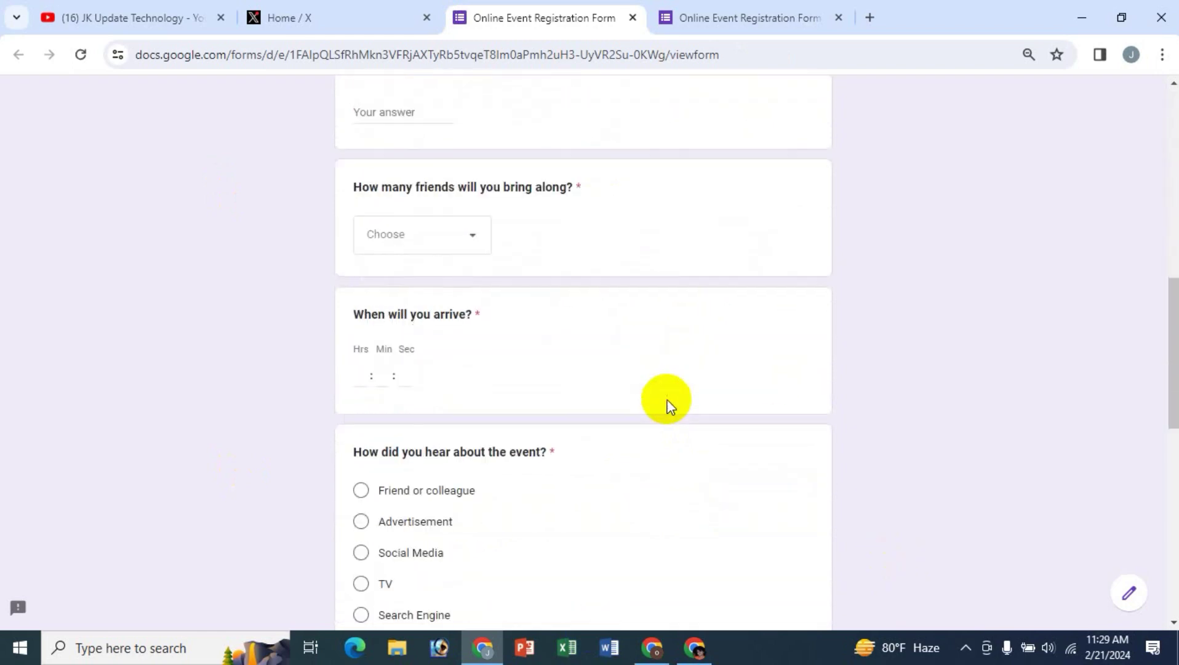
scroll(615, 435, "up", 5)
scroll(614, 435, "up", 5)
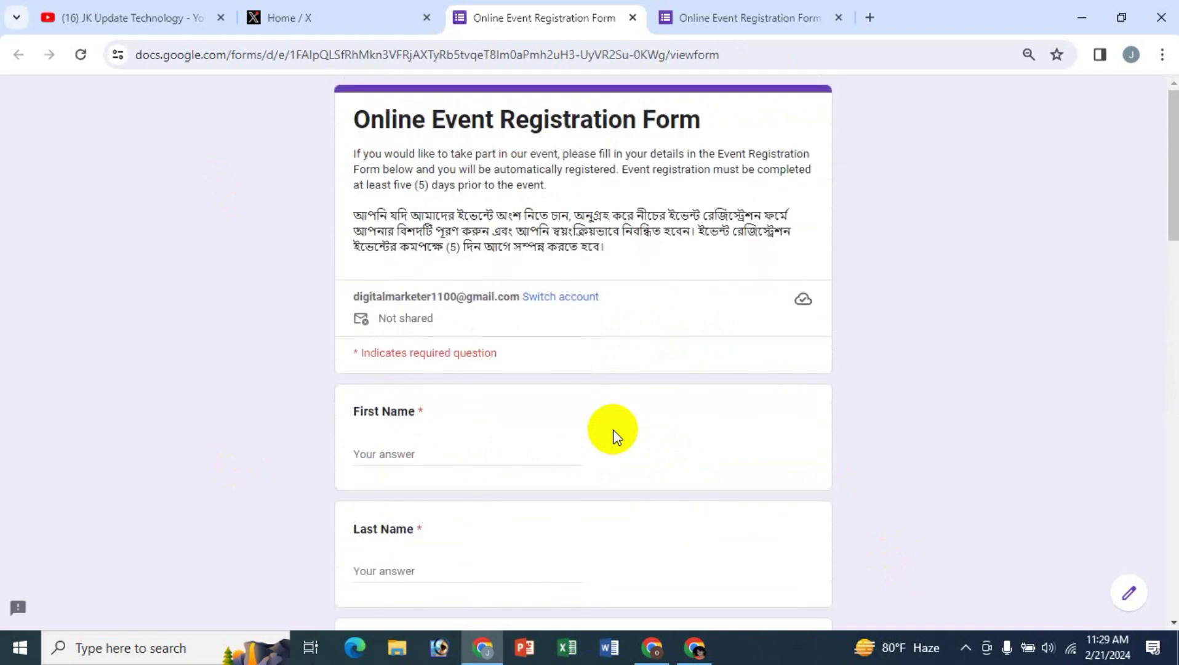
left_click(411, 460)
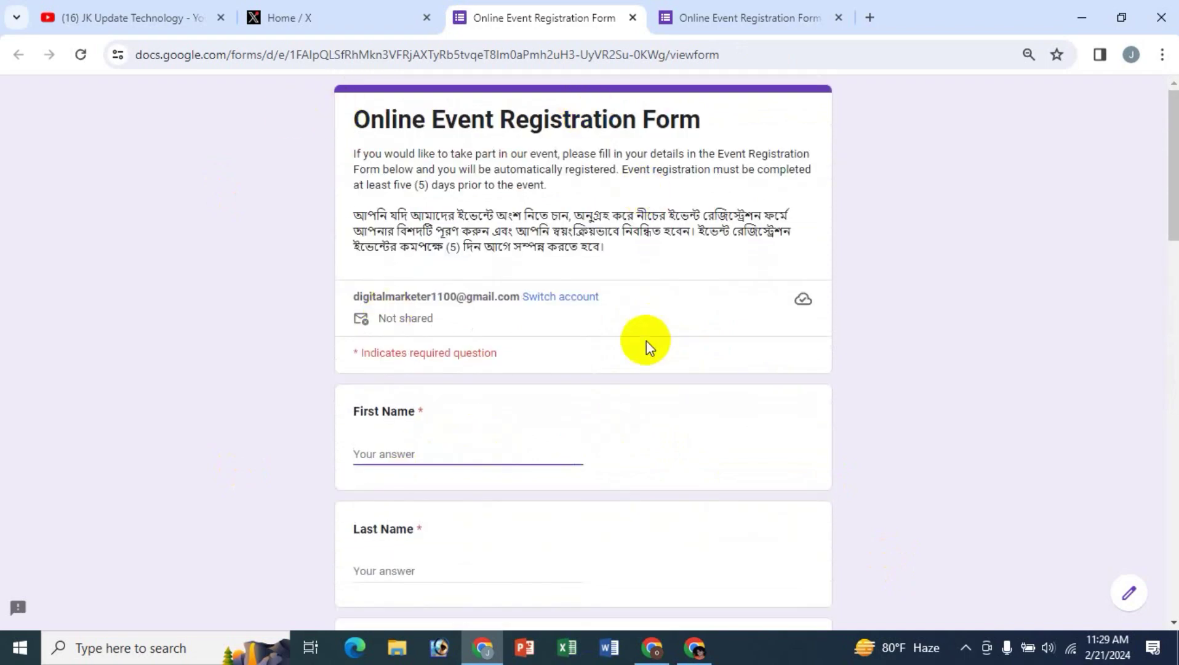
scroll(651, 422, "down", 10)
scroll(651, 422, "up", 10)
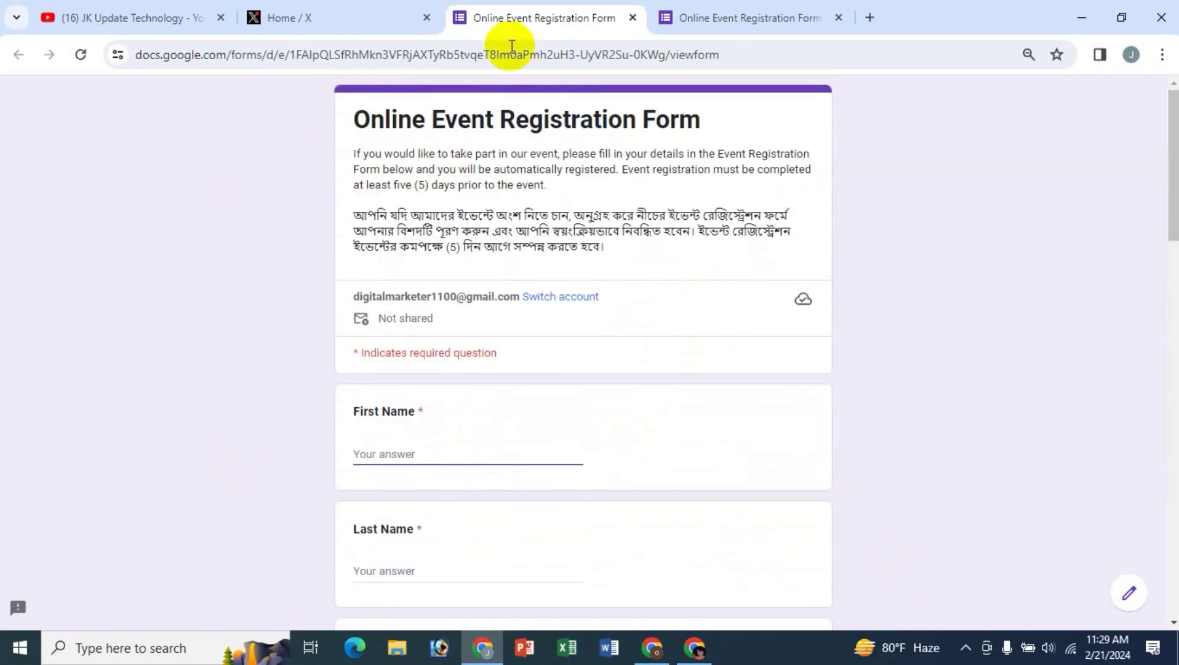
Return to the form's sharing dialog and view the access options for general access and the first listed editor.
left_click(342, 16)
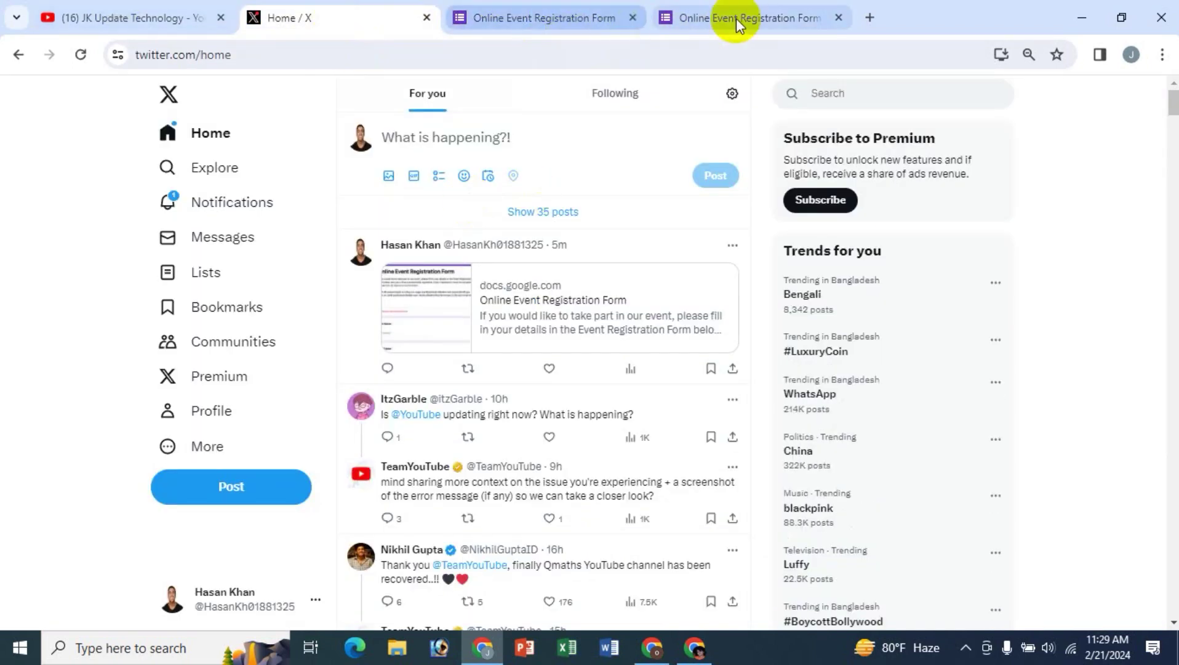
left_click(736, 20)
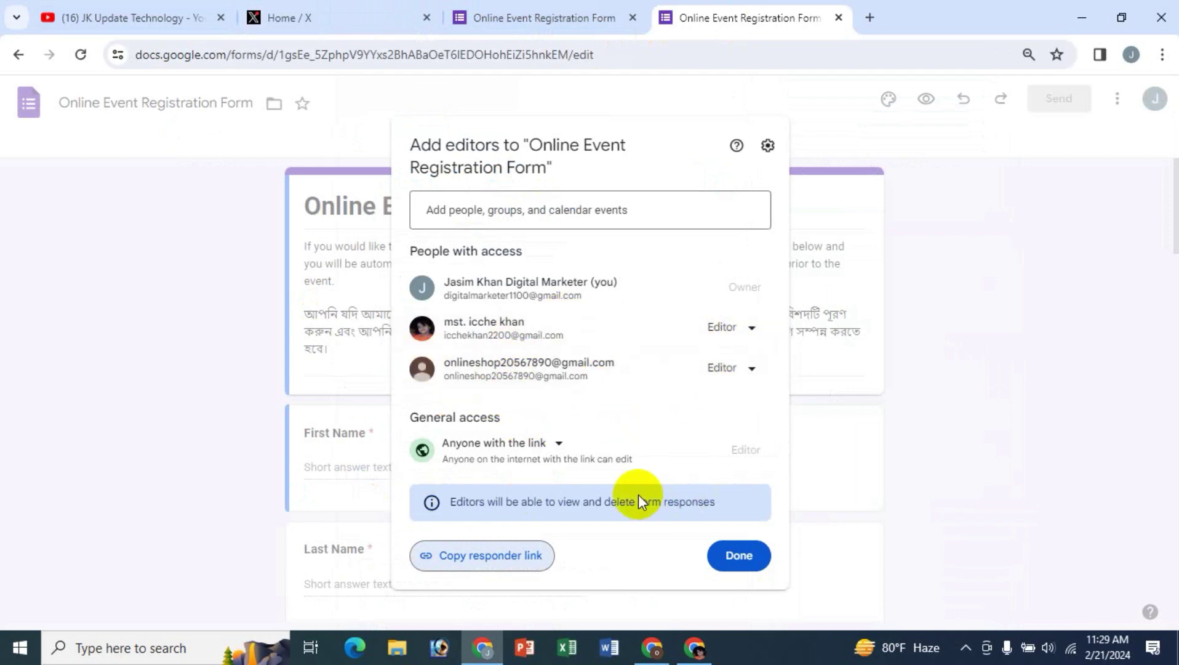
left_click(560, 448)
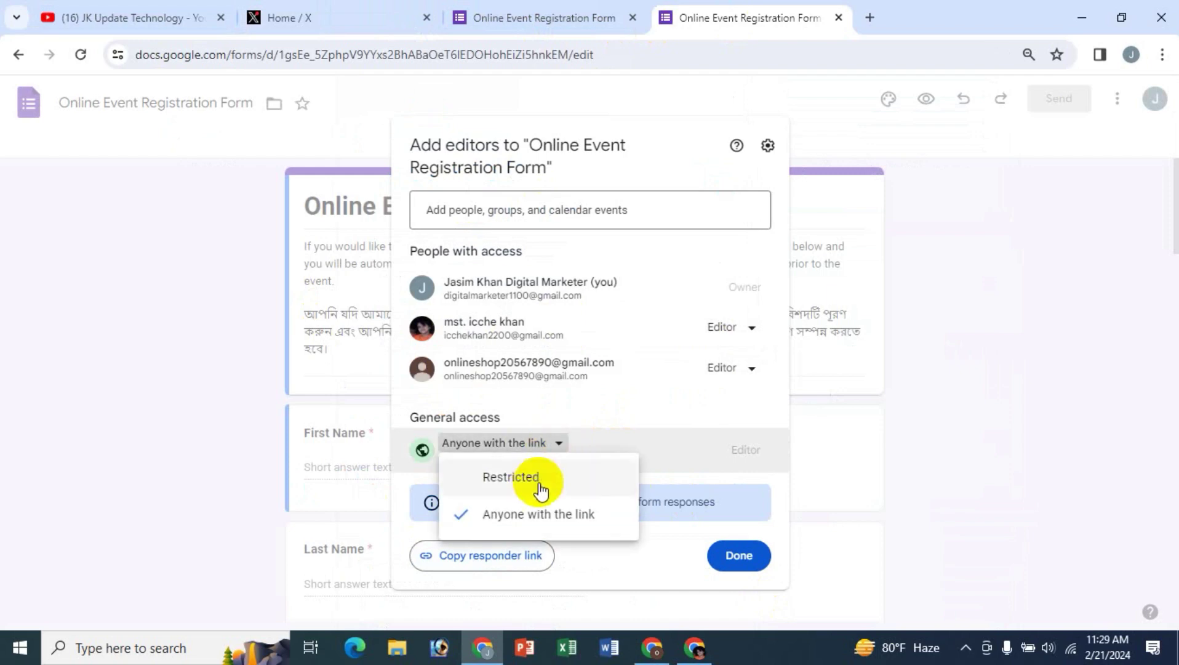
left_click(387, 489)
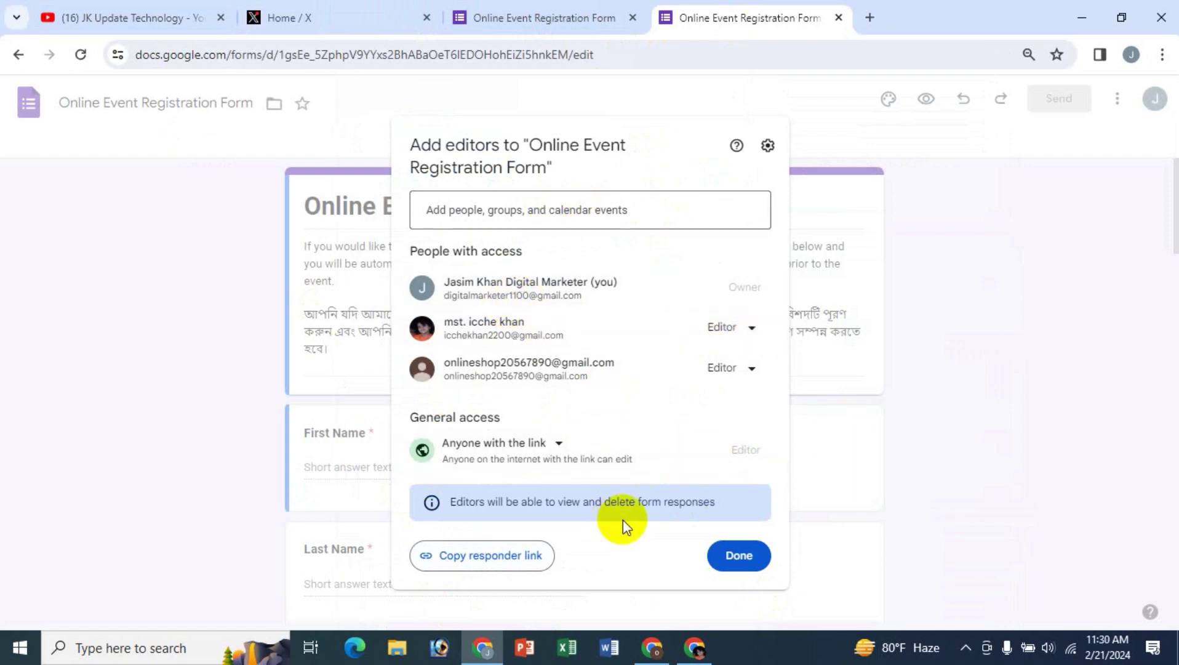
left_click(752, 328)
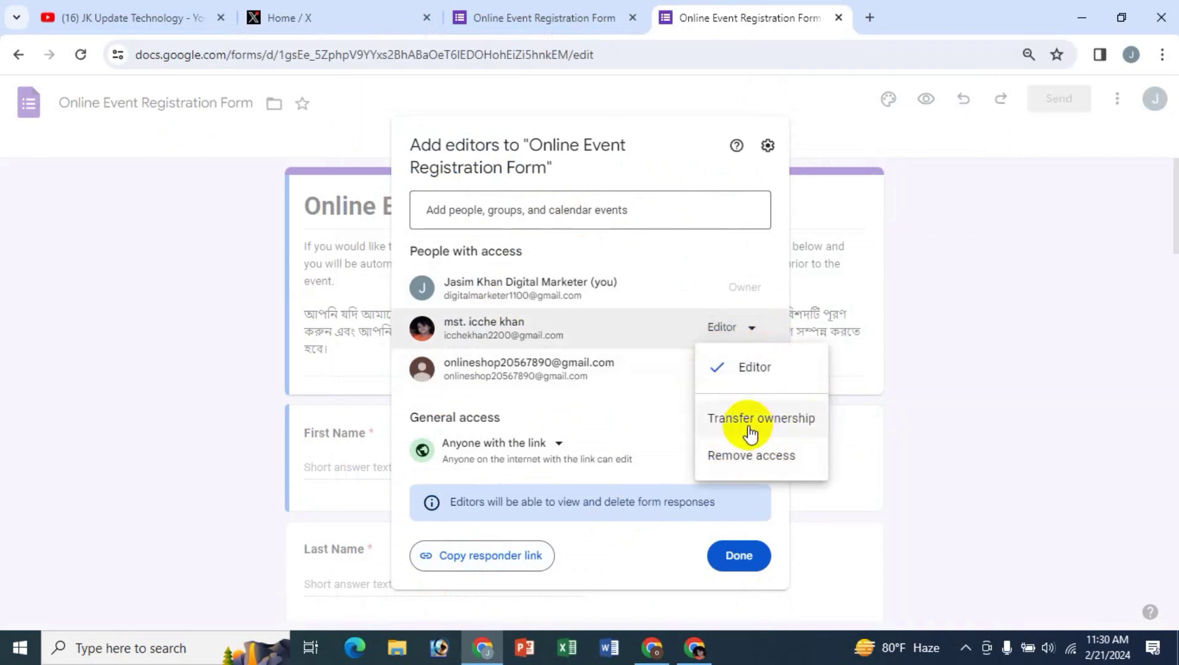
left_click(676, 159)
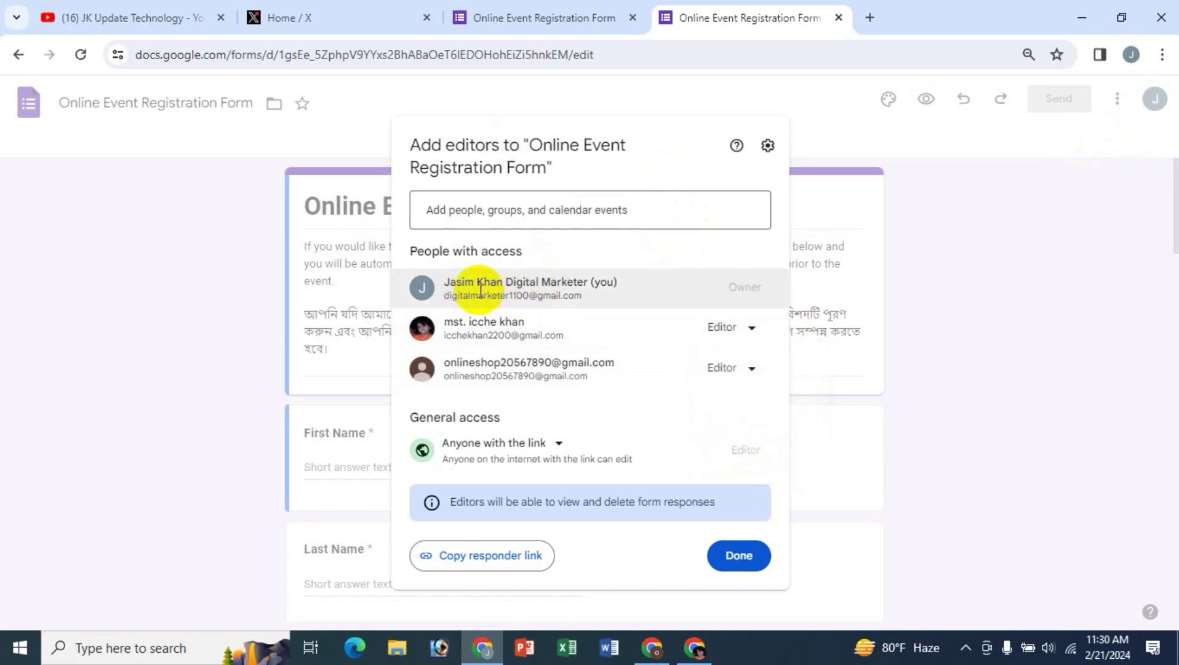
Send the first listed editor an invitation to take over ownership of the form.
mouse_move(489, 299)
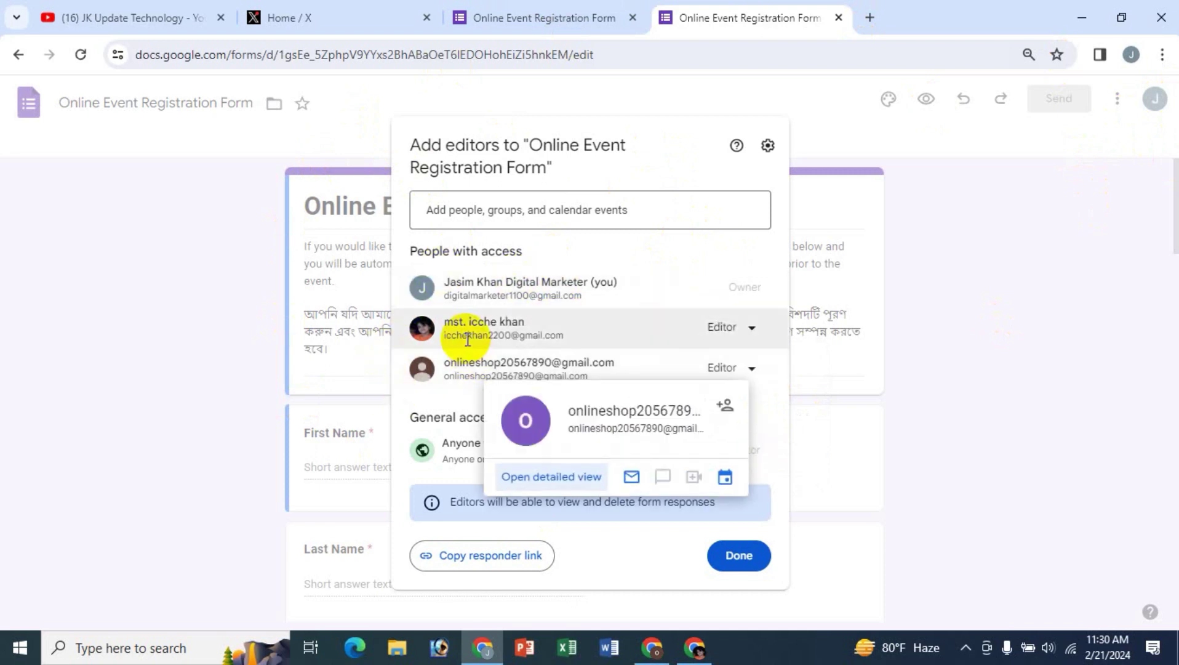
mouse_move(468, 339)
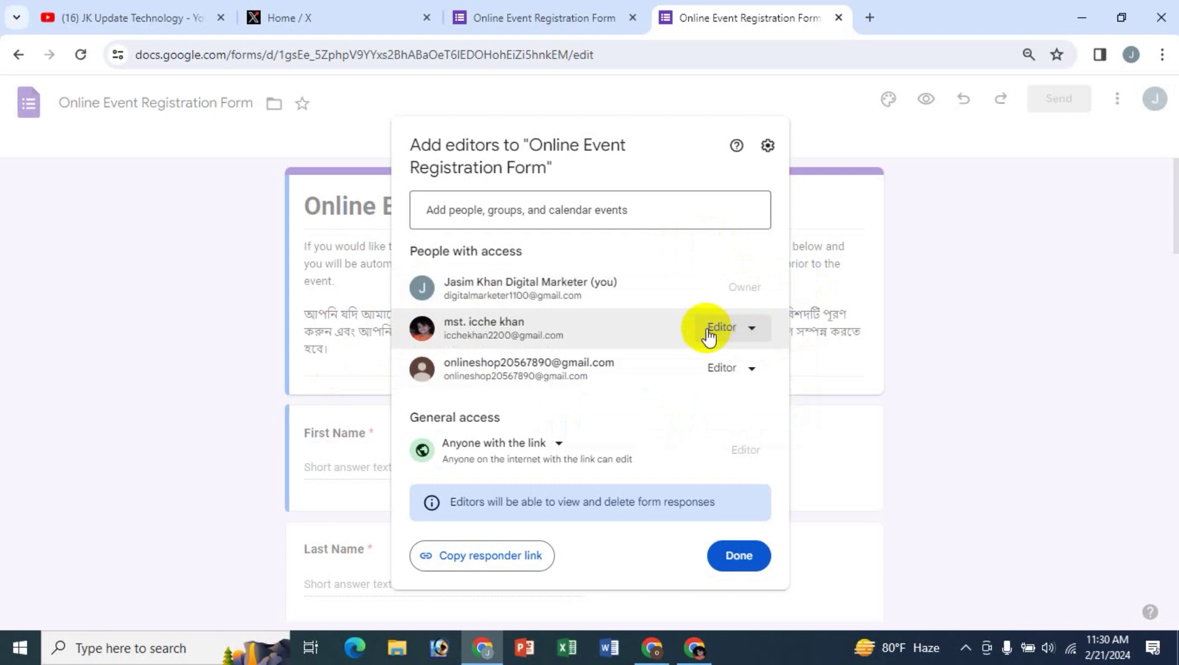
left_click(756, 331)
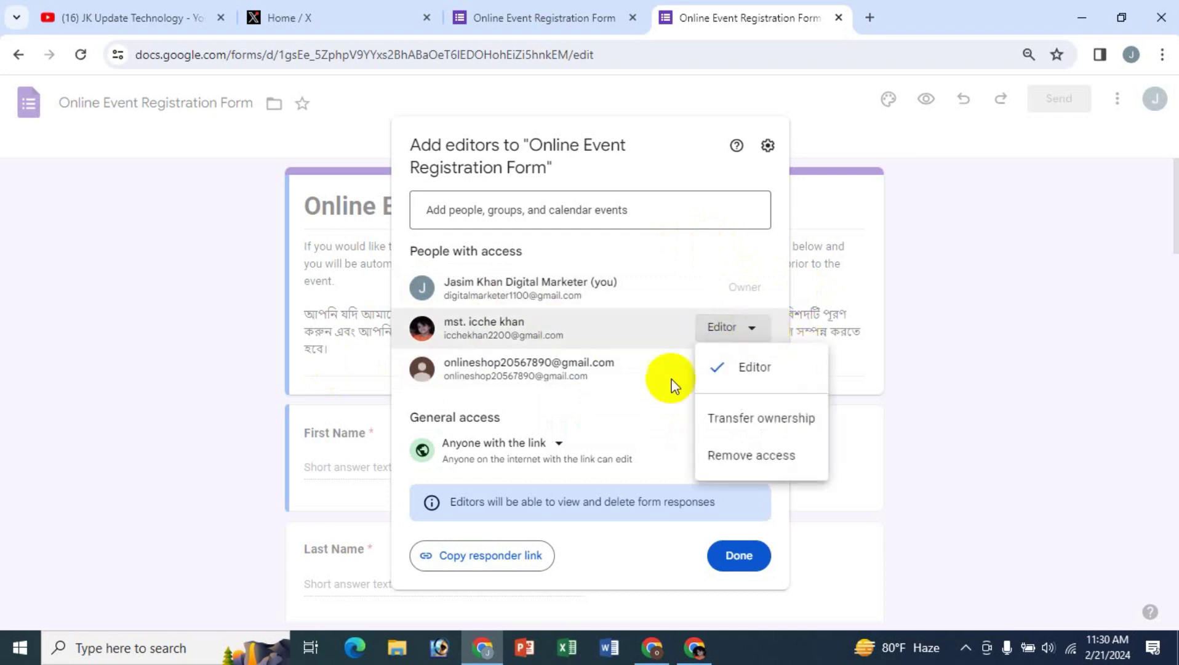
left_click(763, 418)
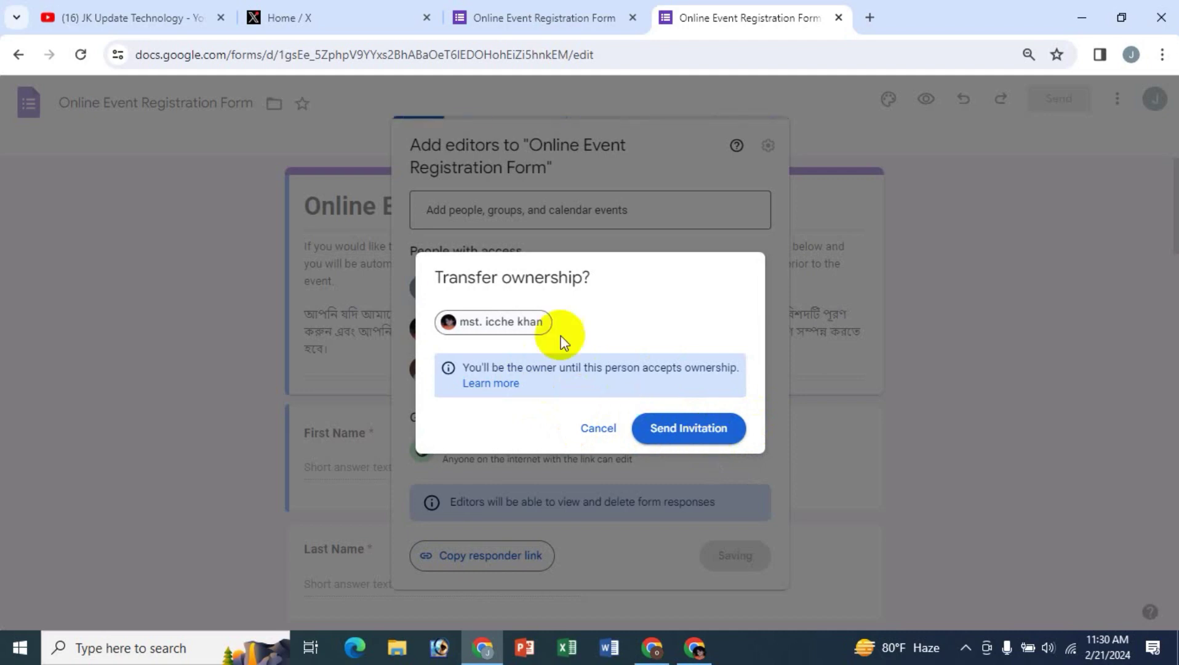
left_click(702, 434)
mouse_move(741, 368)
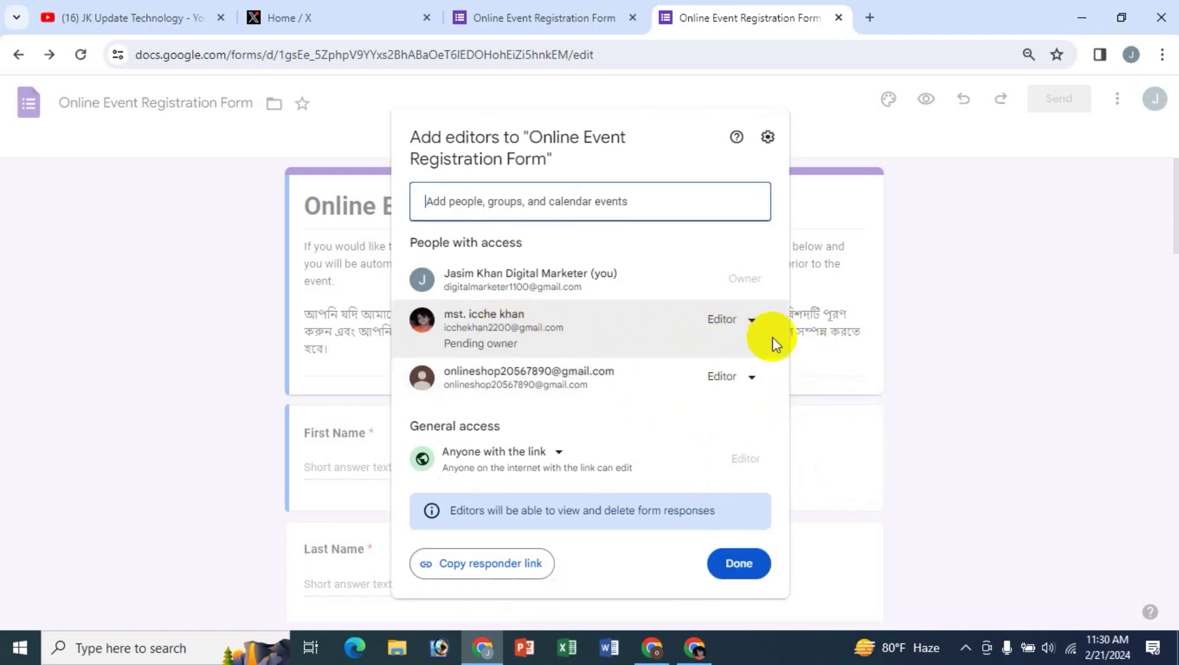
Switch to the invited editor's Gmail, open the "Invitation to own" email for the Online Event Registration Form and accept ownership.
left_click(712, 657)
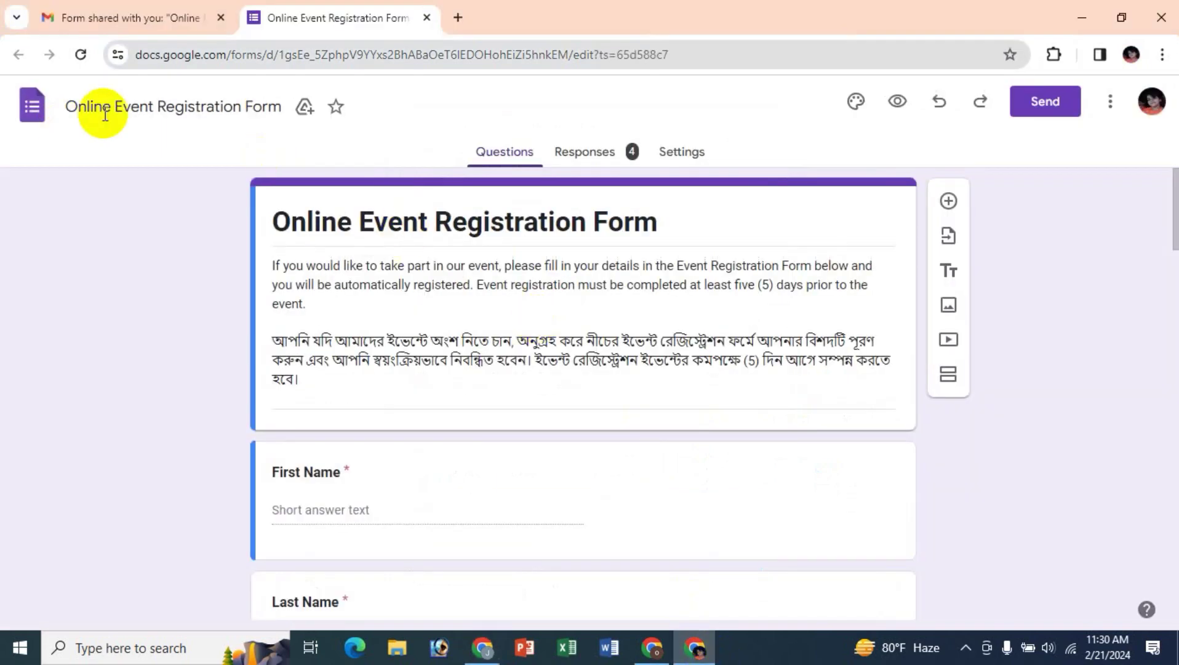
left_click(136, 9)
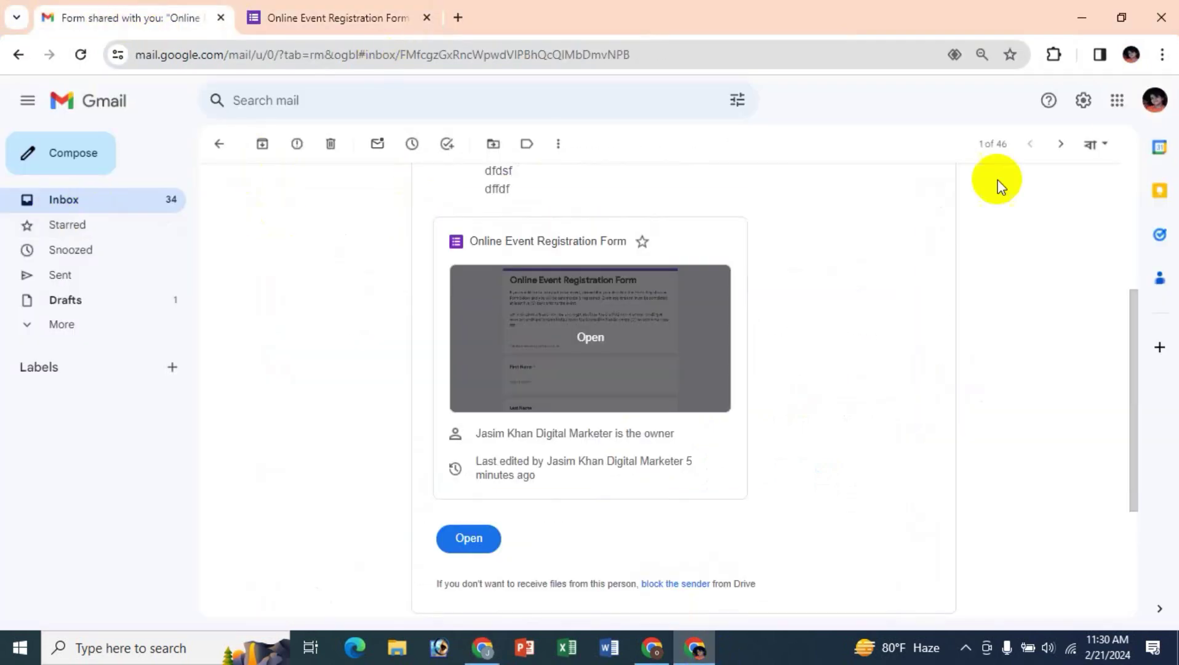
left_click(74, 199)
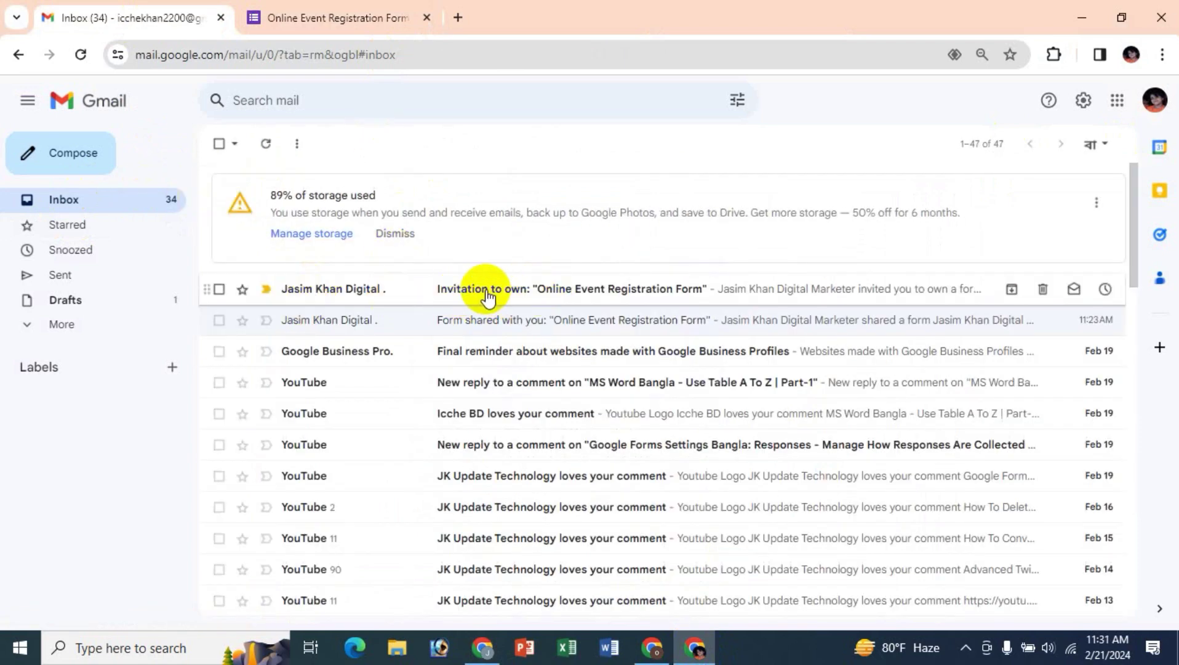
left_click(606, 292)
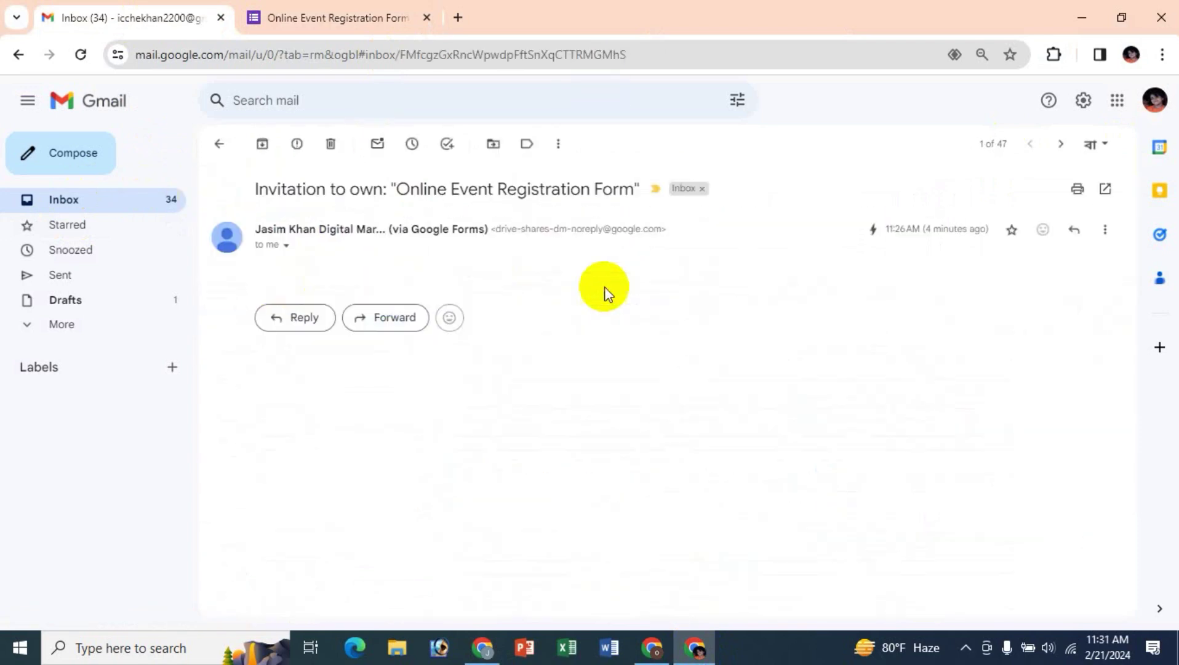
scroll(849, 415, "down", 4)
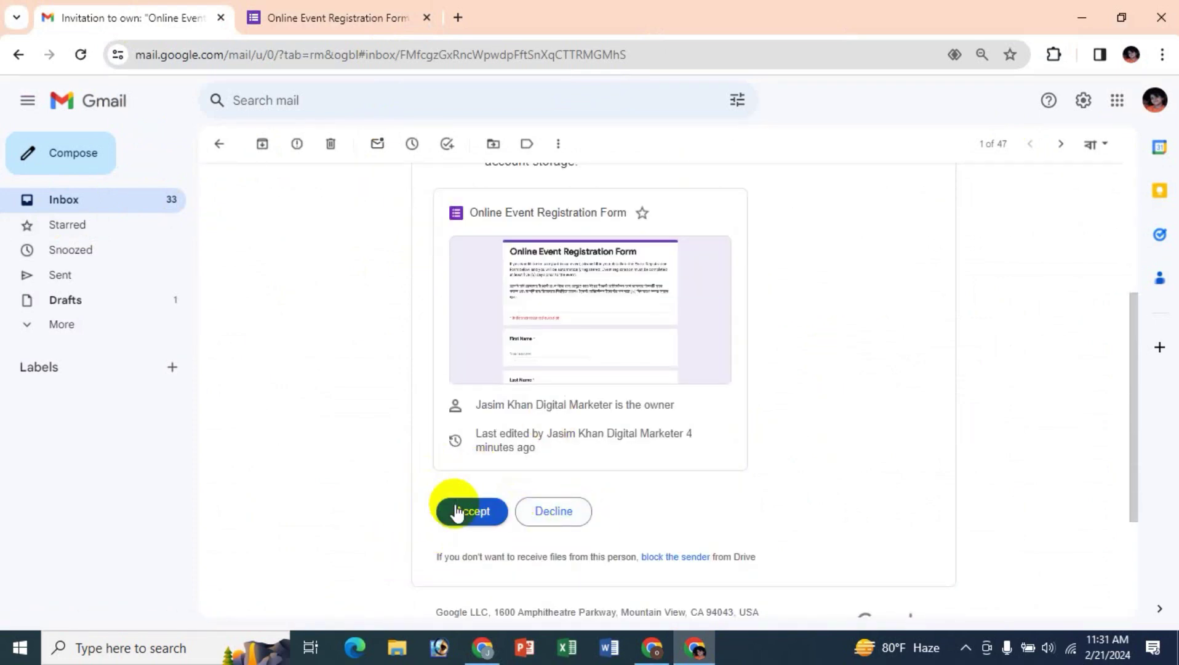
left_click(456, 510)
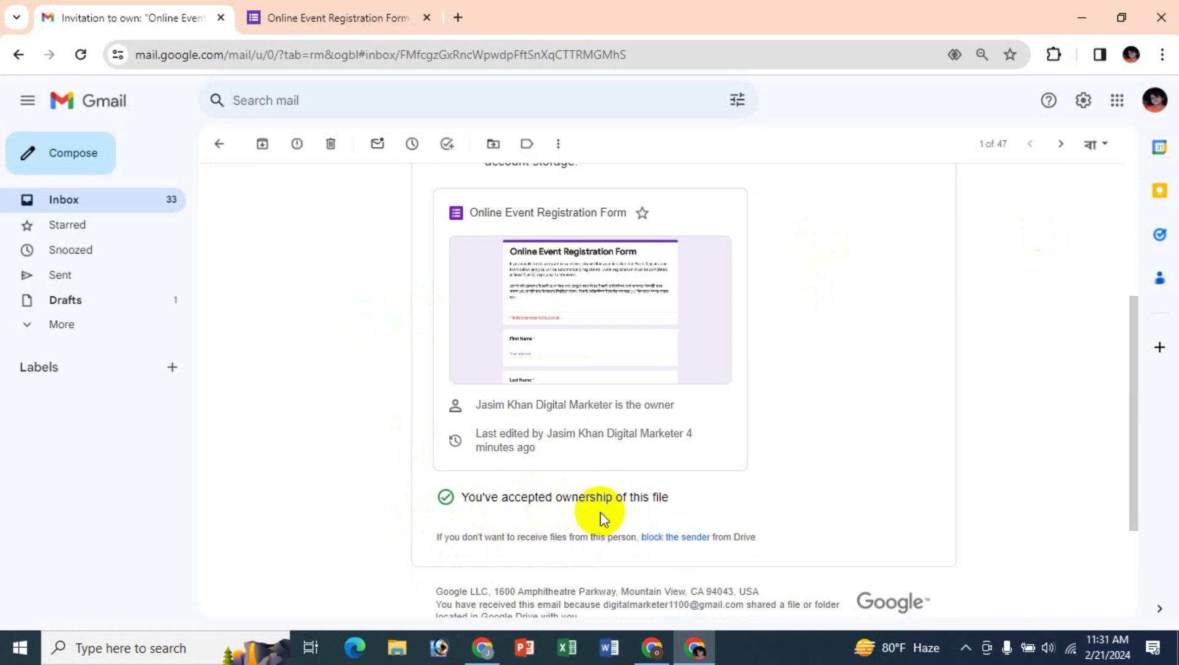
Return to the original owner's form window, close the sharing dialog and reopen it to check who owns the form.
left_click(480, 645)
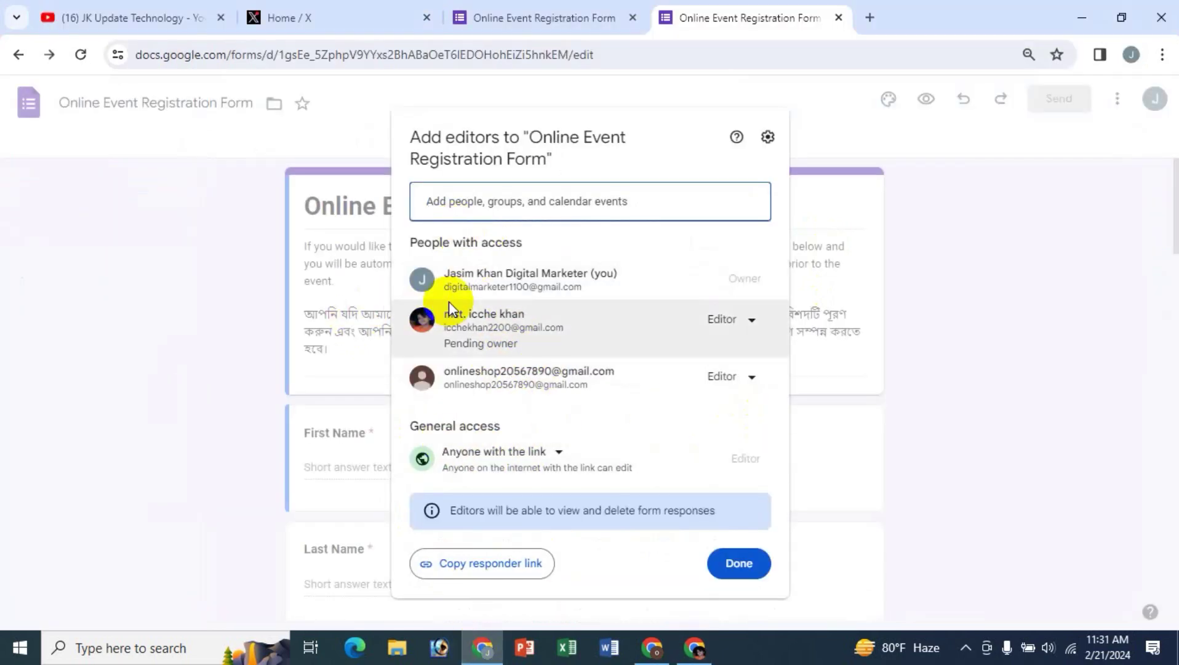
left_click(734, 566)
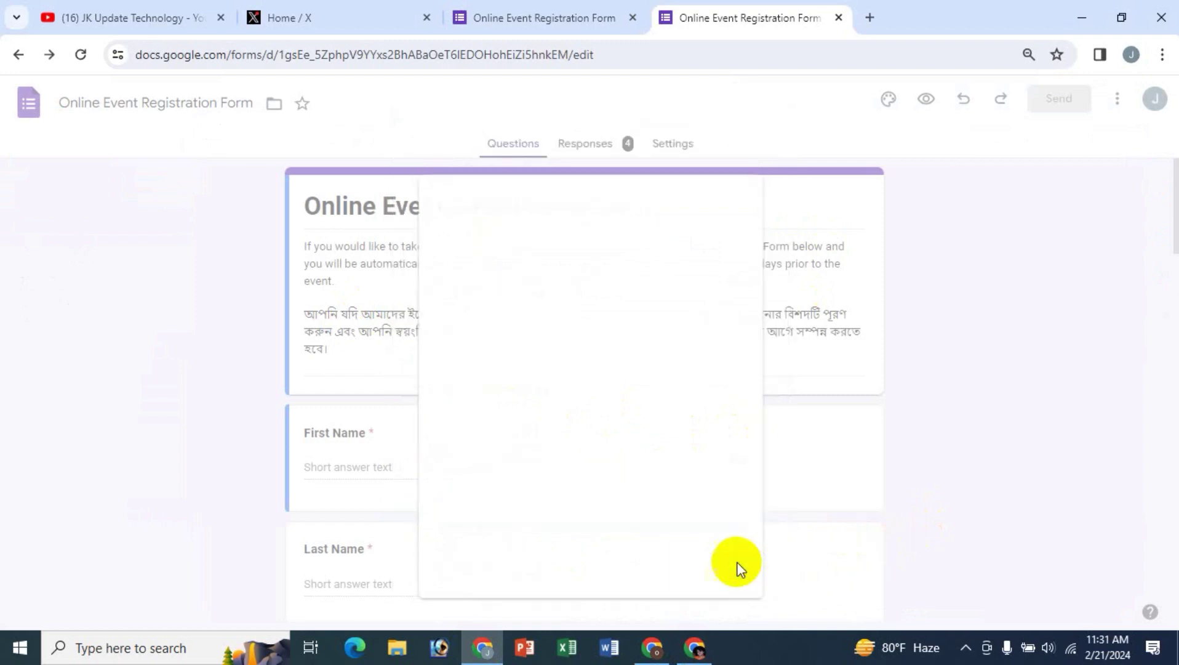
left_click(1118, 104)
left_click(1034, 304)
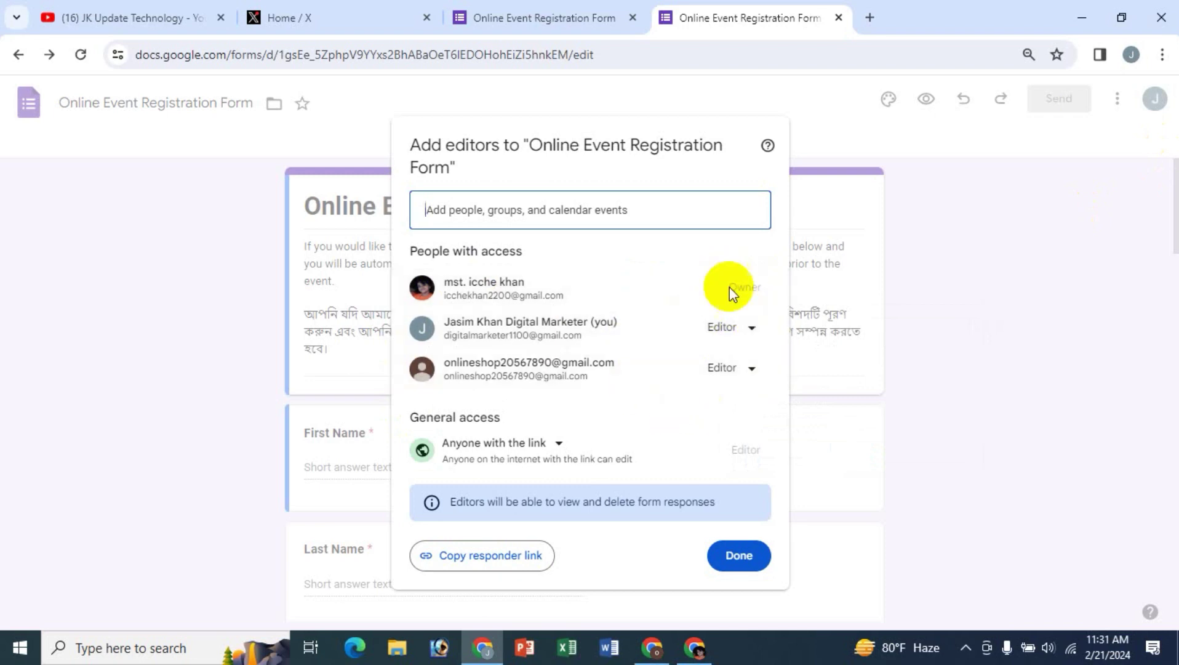
Remove the last listed editor's access to the form and save the sharing changes.
left_click(752, 369)
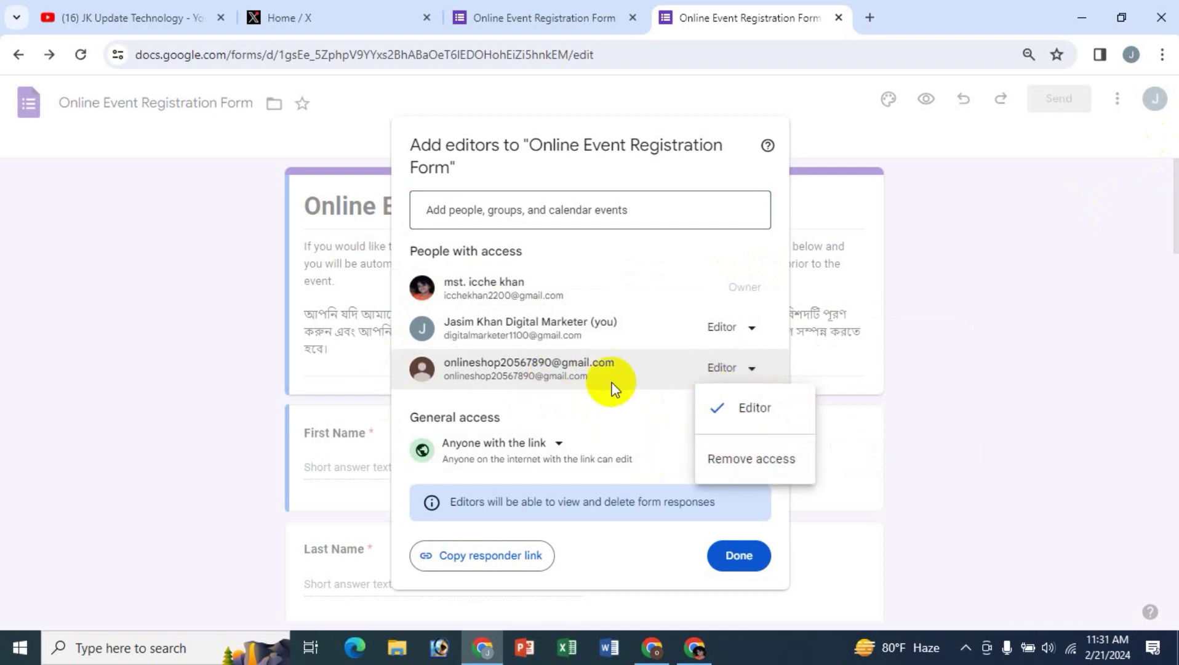
mouse_move(540, 369)
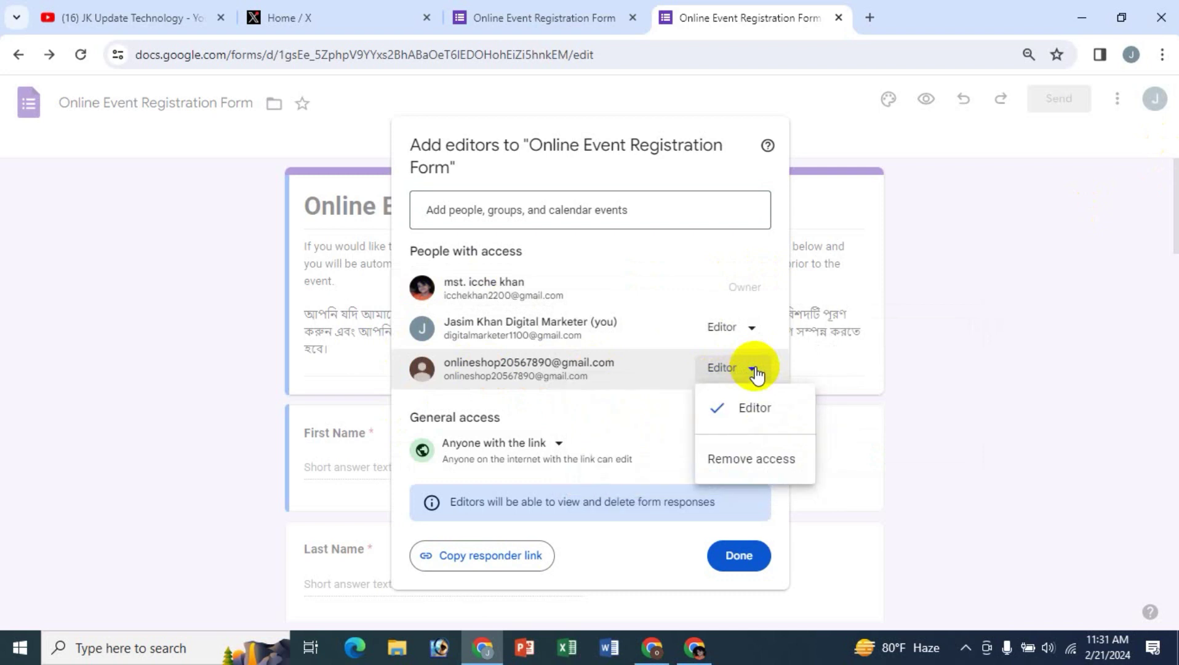
left_click(761, 473)
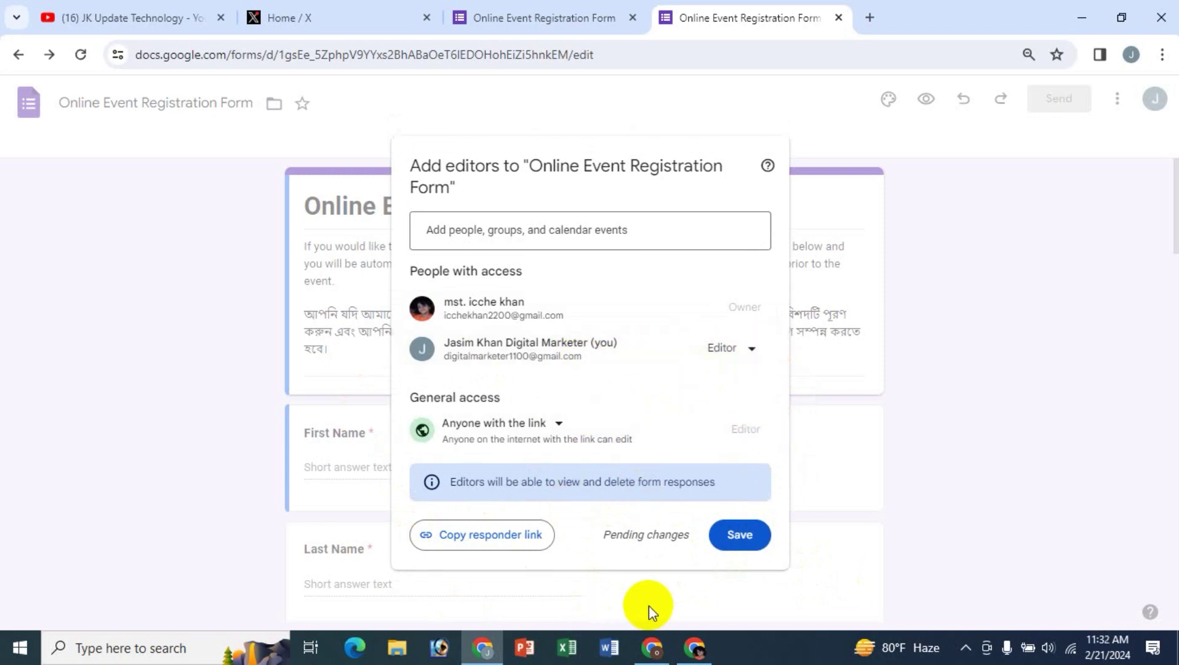
left_click(753, 549)
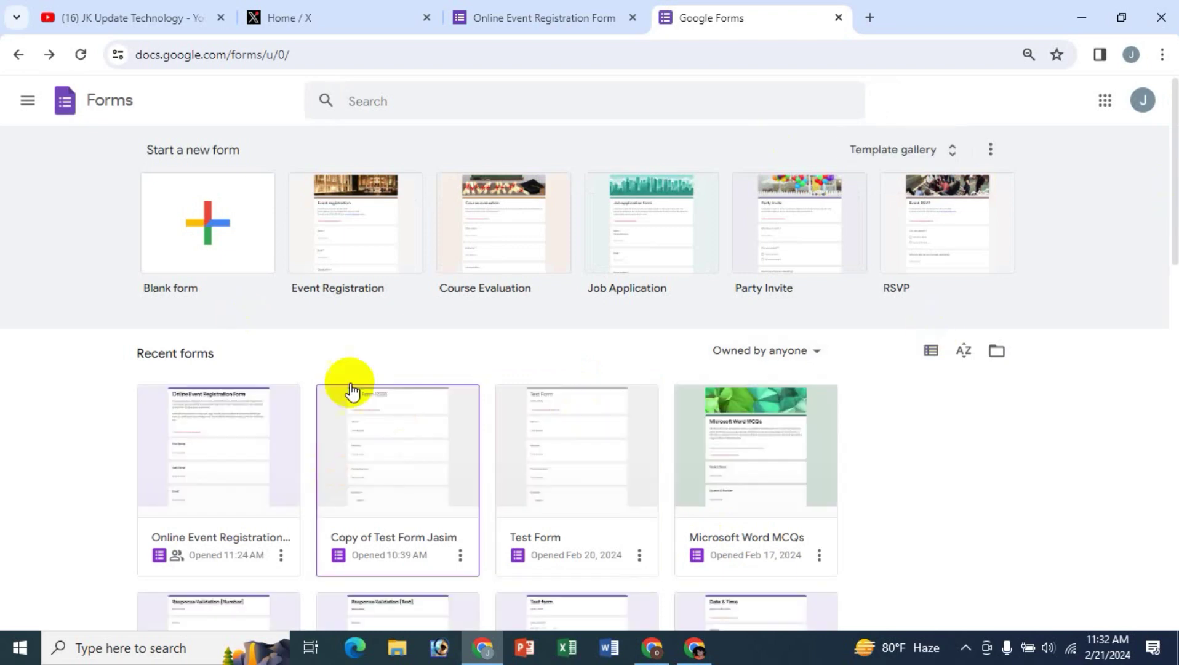
Reopen the Online Event Registration Form from the recent forms and check the access options for the current account in the sharing dialog.
left_click(222, 444)
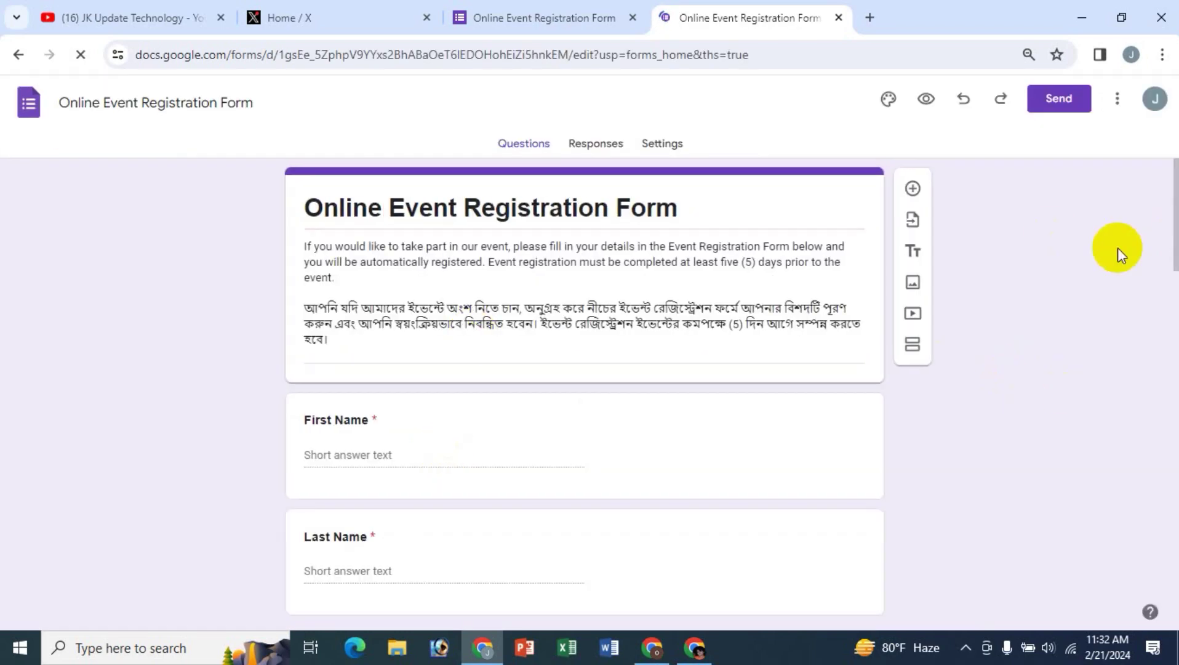
left_click(1117, 103)
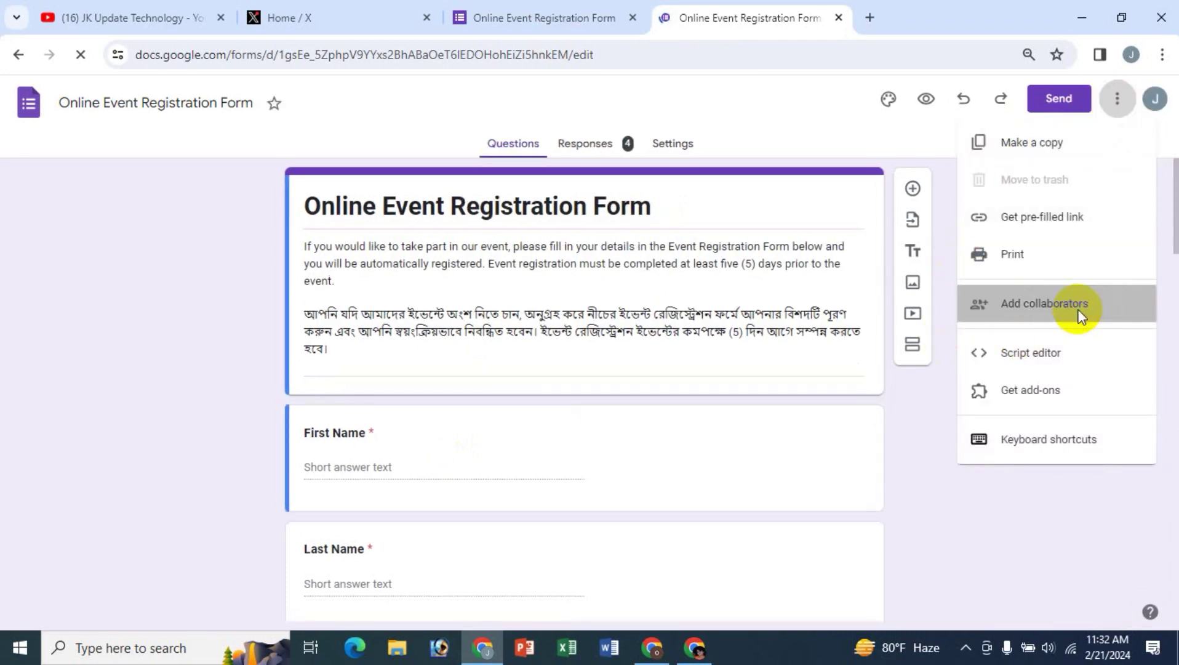
left_click(1081, 318)
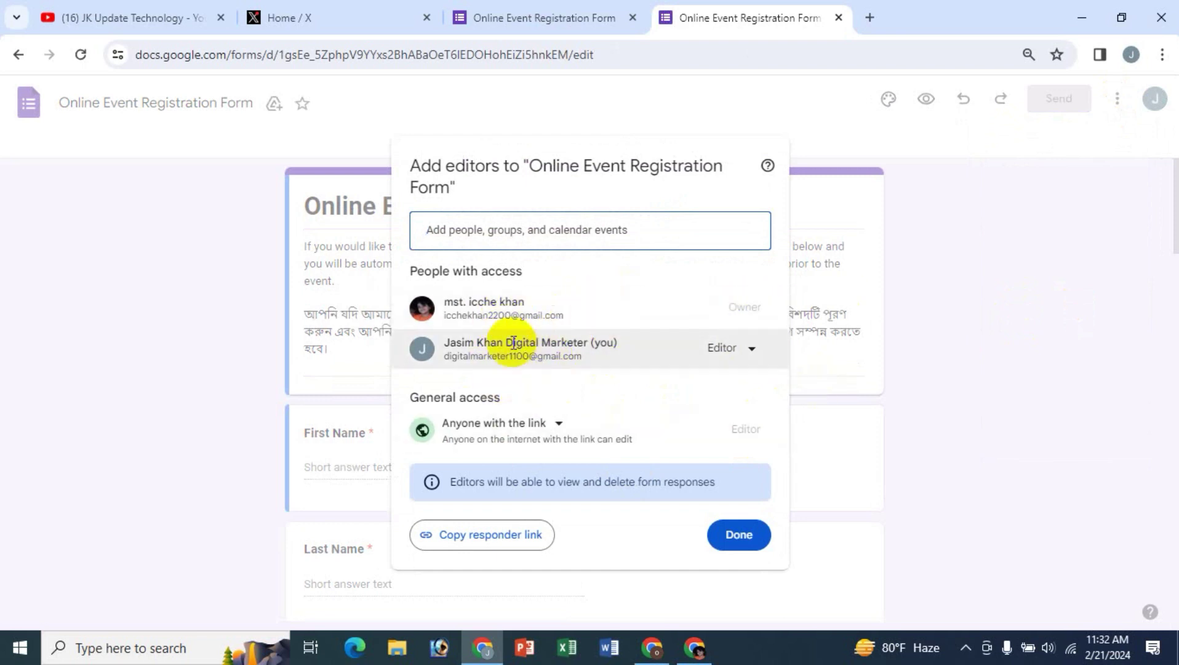
left_click(751, 354)
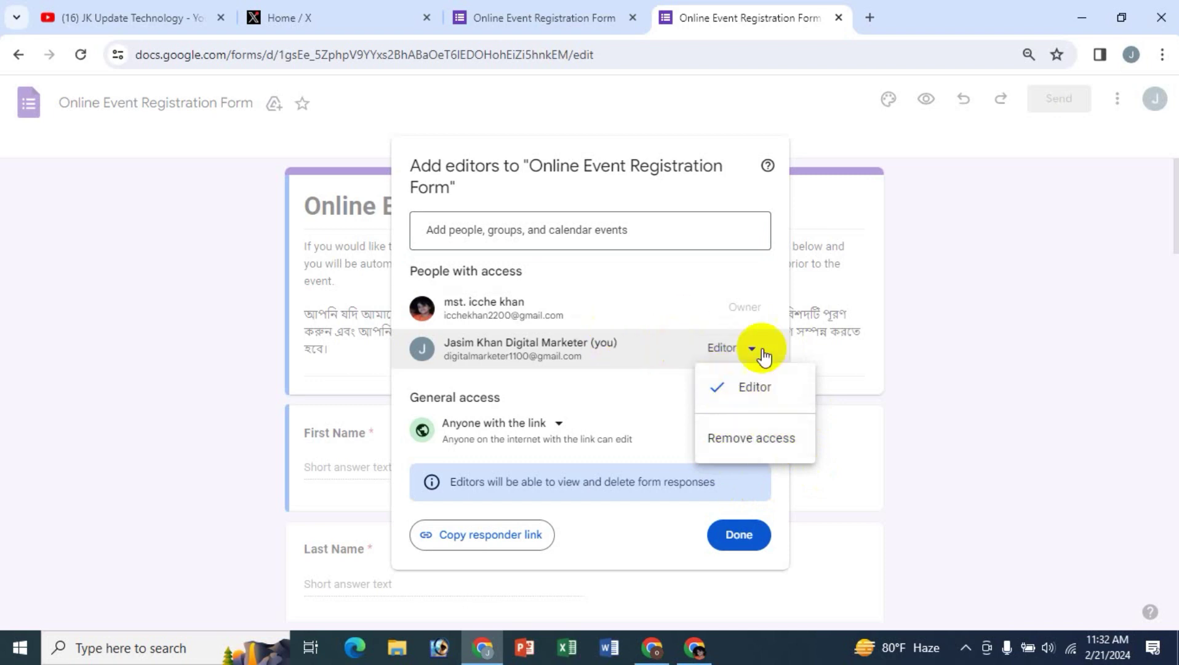
left_click(640, 275)
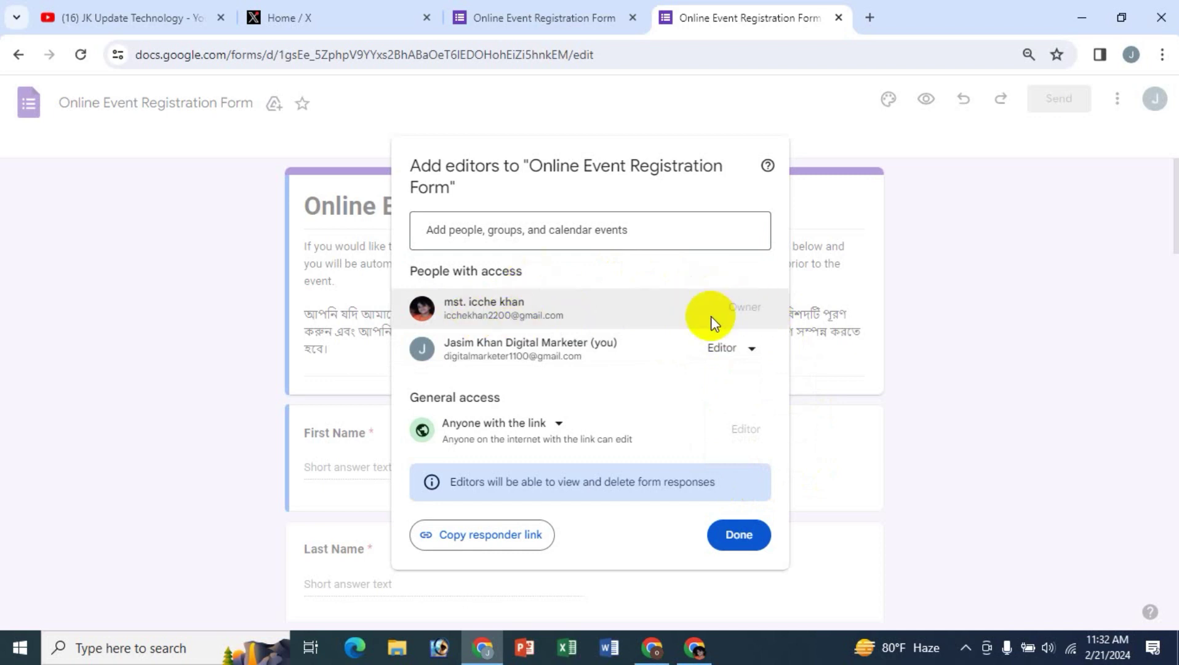
left_click(750, 349)
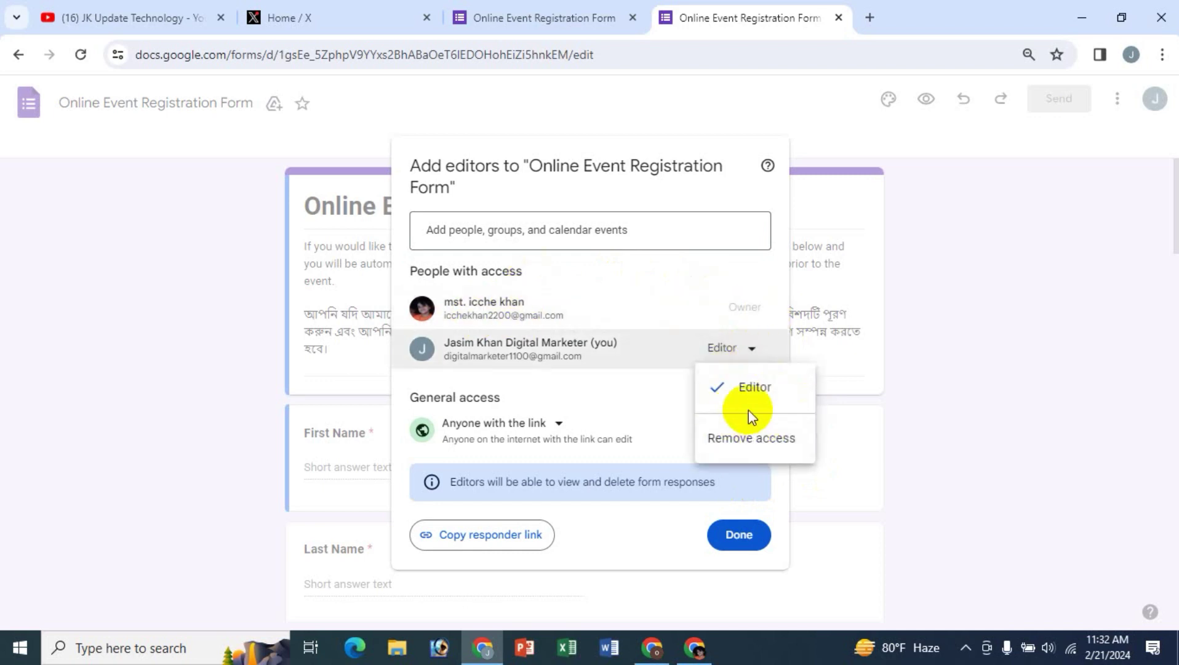
left_click(655, 279)
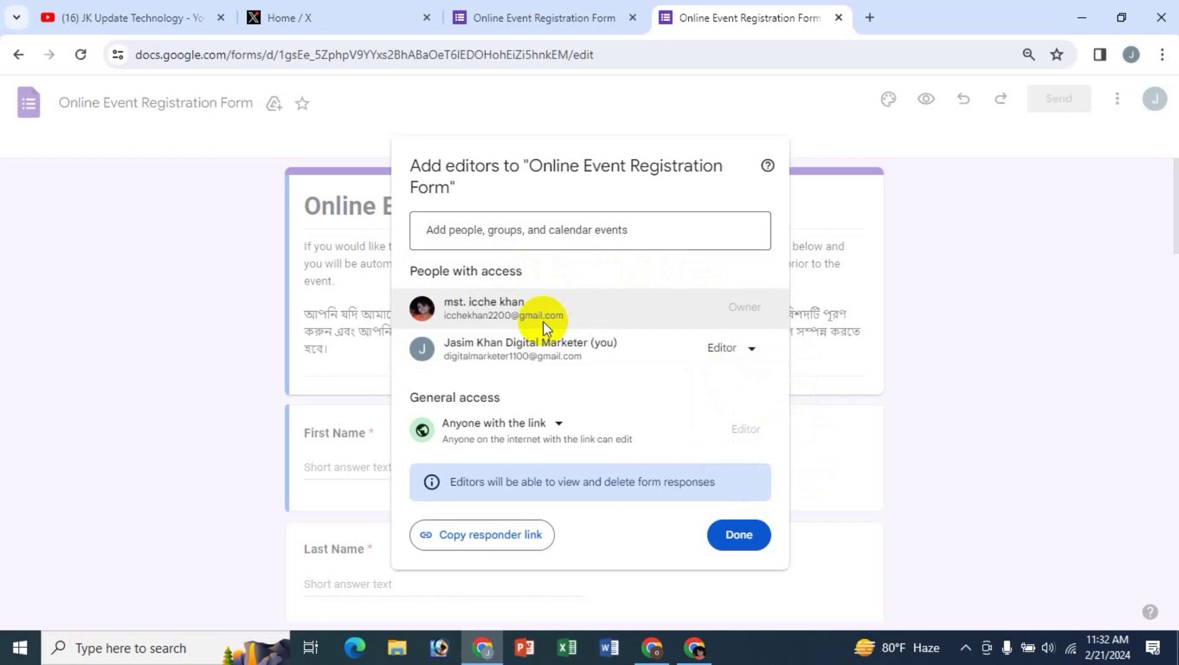
Review the ownership invitation email in the new owner's Gmail and return to the inbox.
left_click(693, 647)
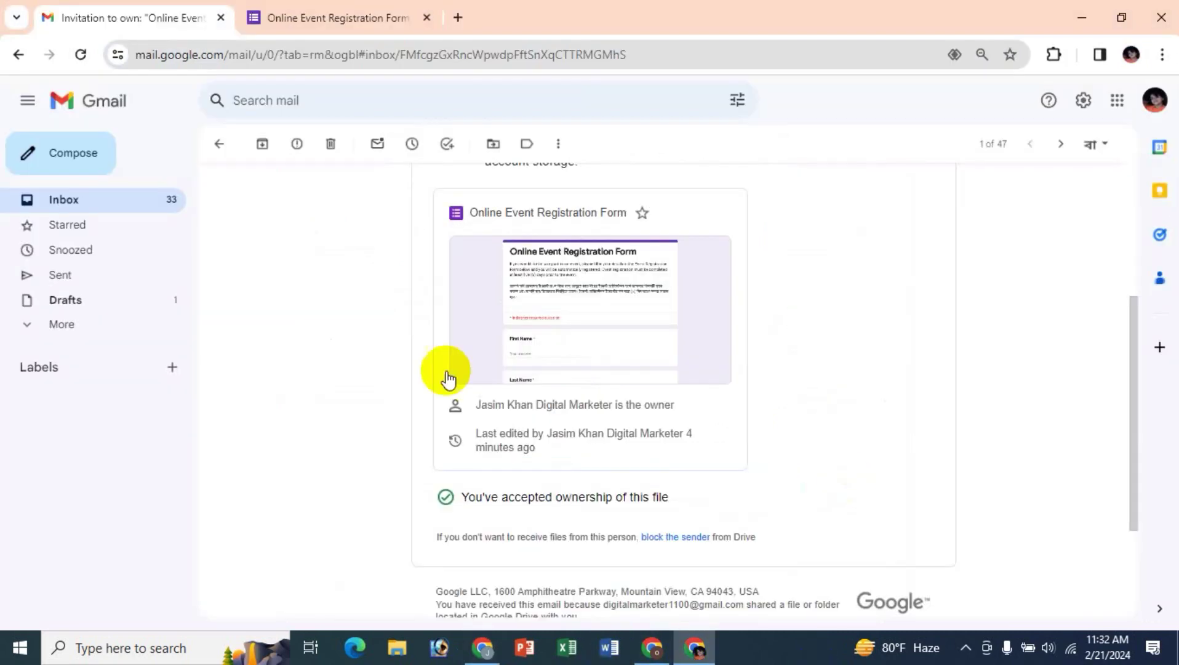
scroll(441, 416, "down", 3)
scroll(444, 421, "up", 6)
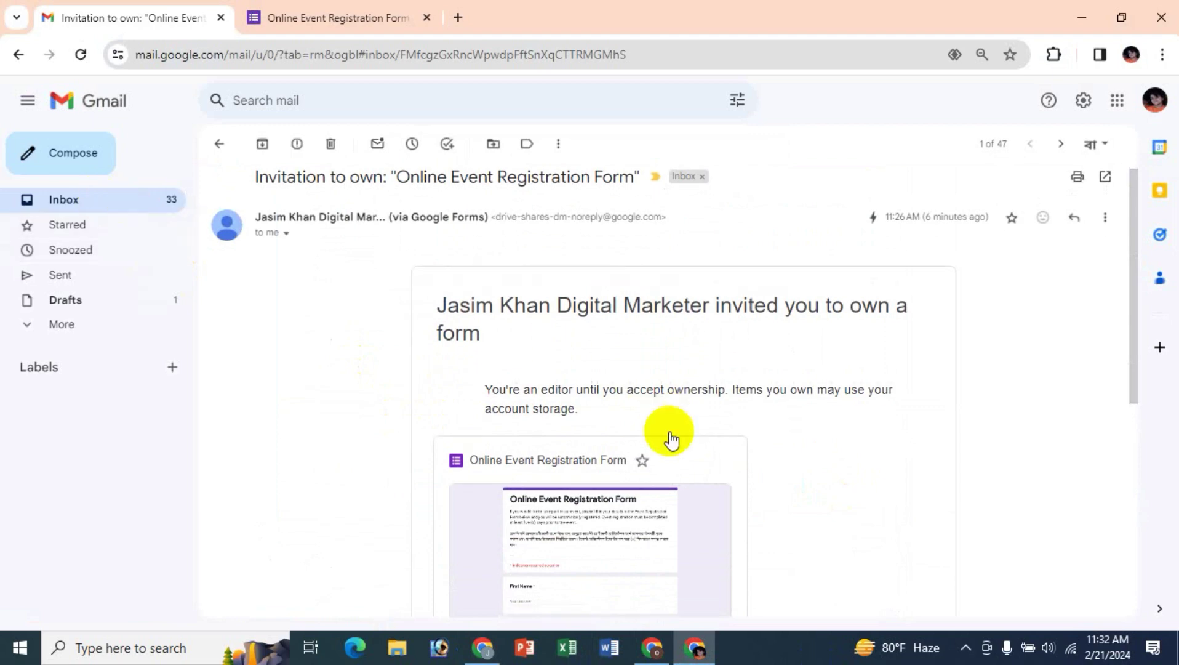
scroll(670, 439, "down", 3)
left_click(92, 205)
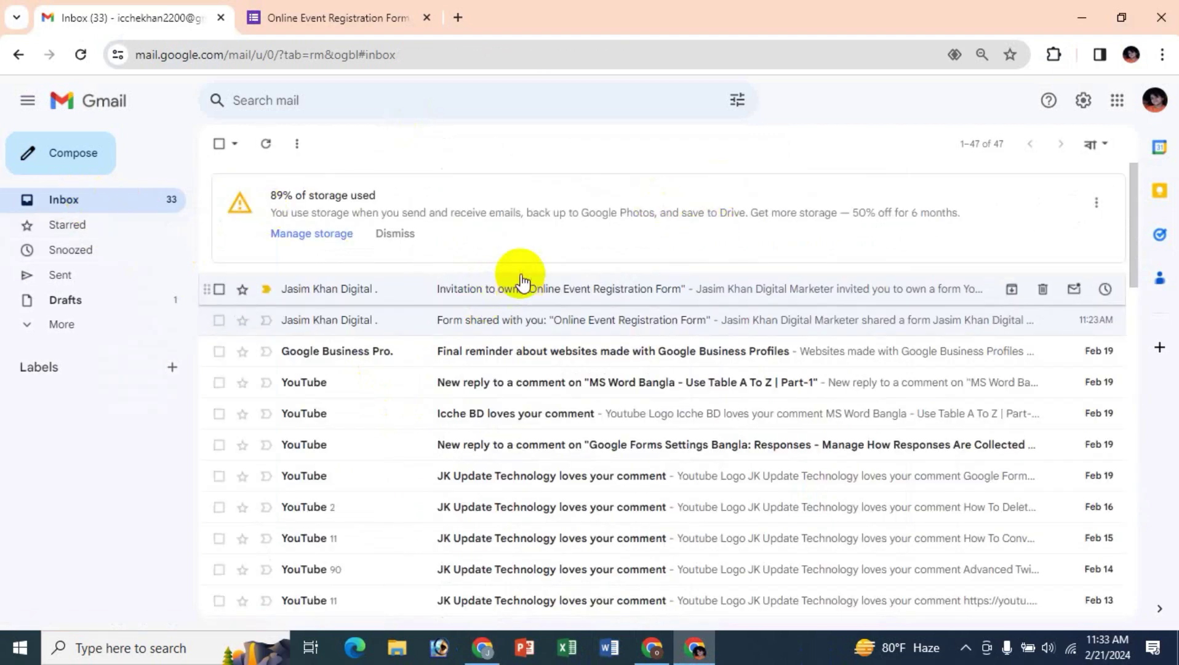
Open Google Forms in a new browser tab of the new owner's account and open the Online Event Registration Form.
left_click(458, 18)
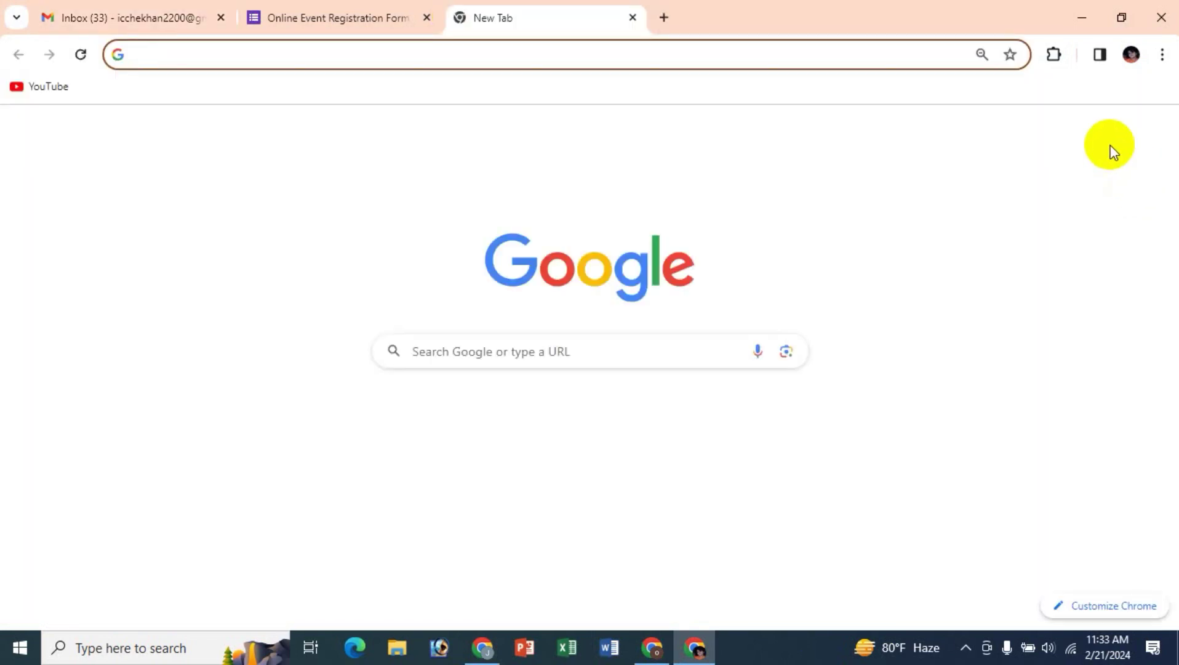
left_click(1119, 130)
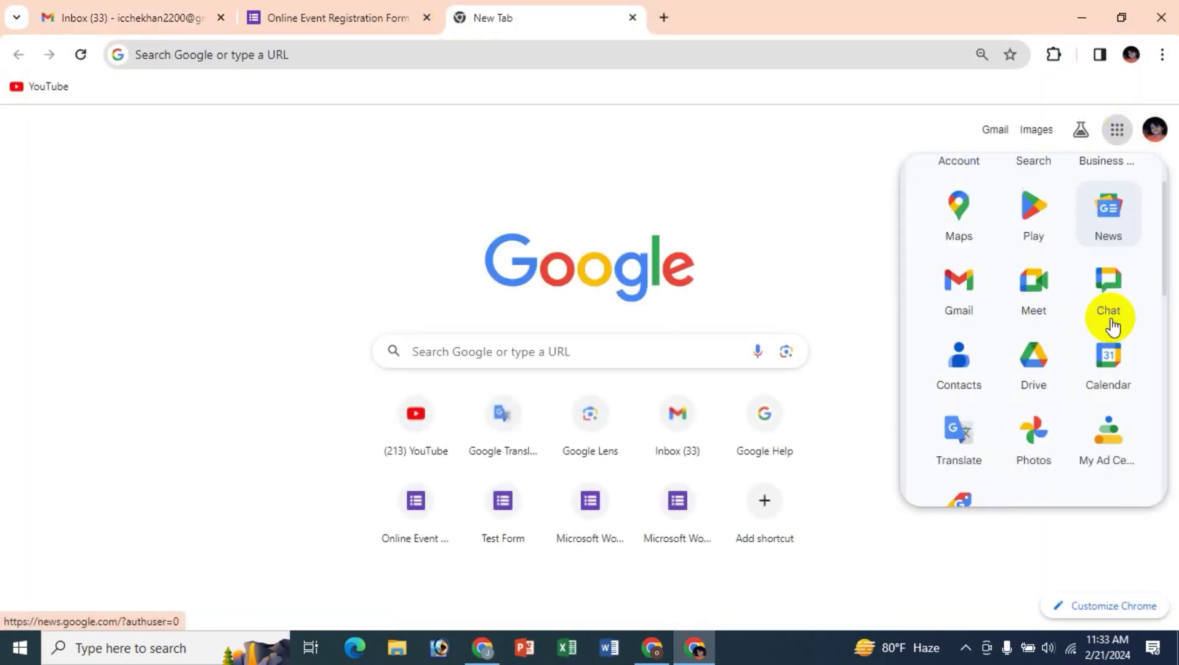
scroll(1112, 326, "down", 5)
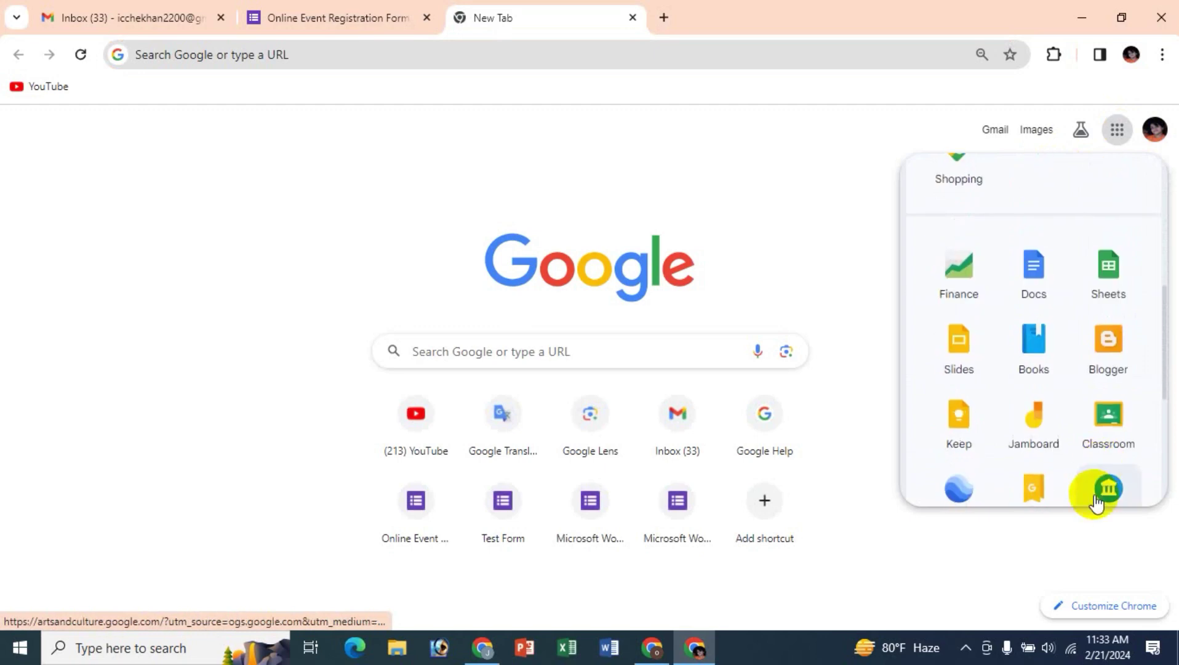
scroll(1097, 501, "down", 3)
left_click(956, 475)
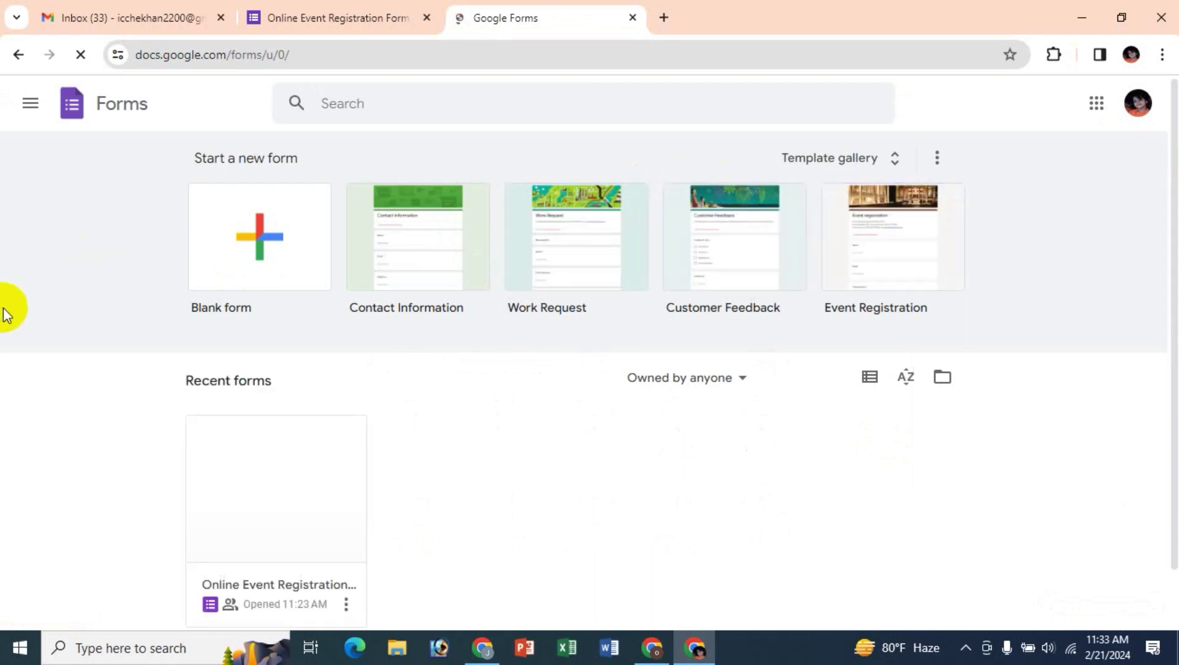
scroll(6, 314, "down", 1)
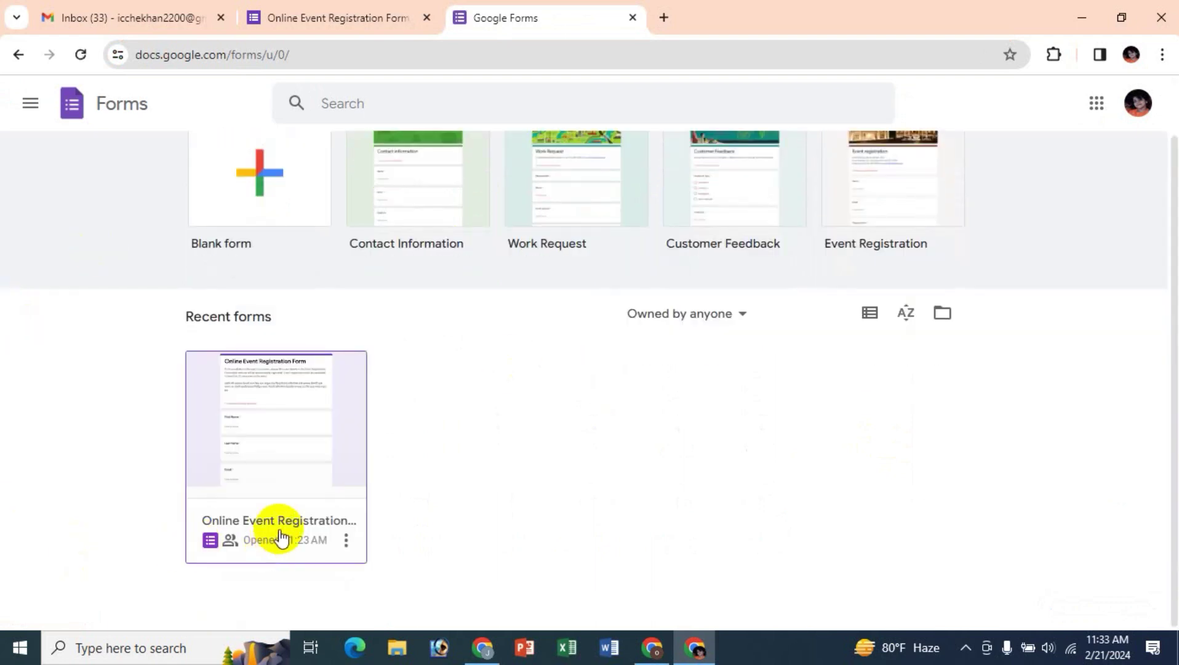
left_click(252, 426)
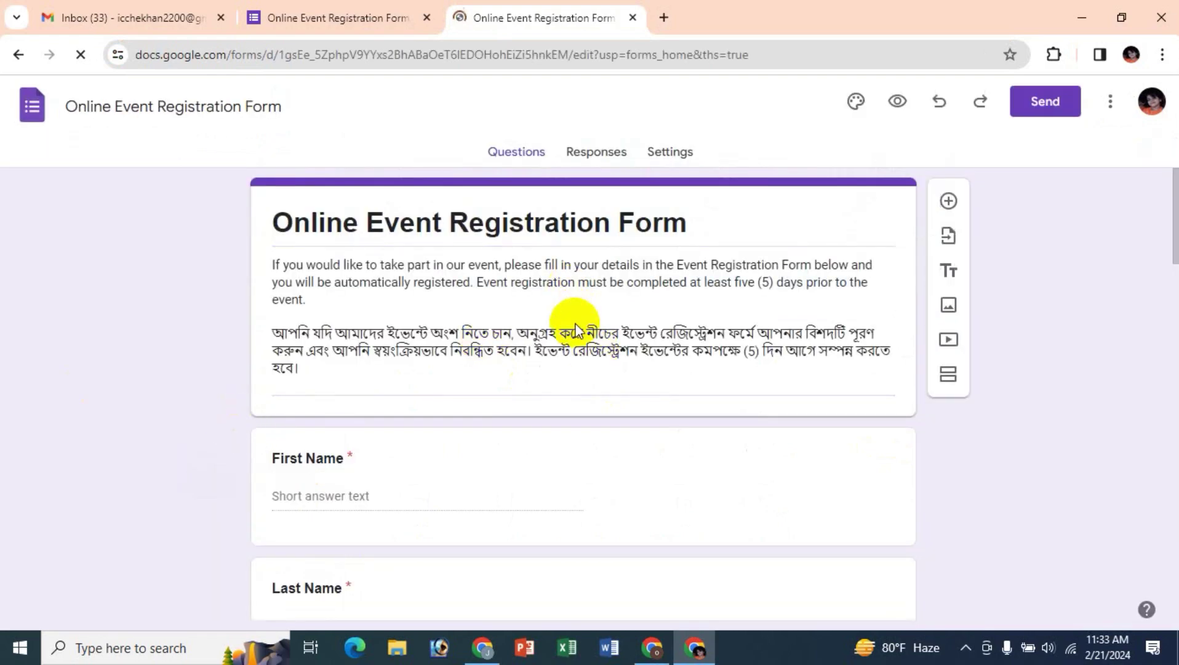
Open the form's collaborator sharing, dismiss the calendar event tip and send the previous owner an invitation to take ownership back.
scroll(575, 329, "down", 3)
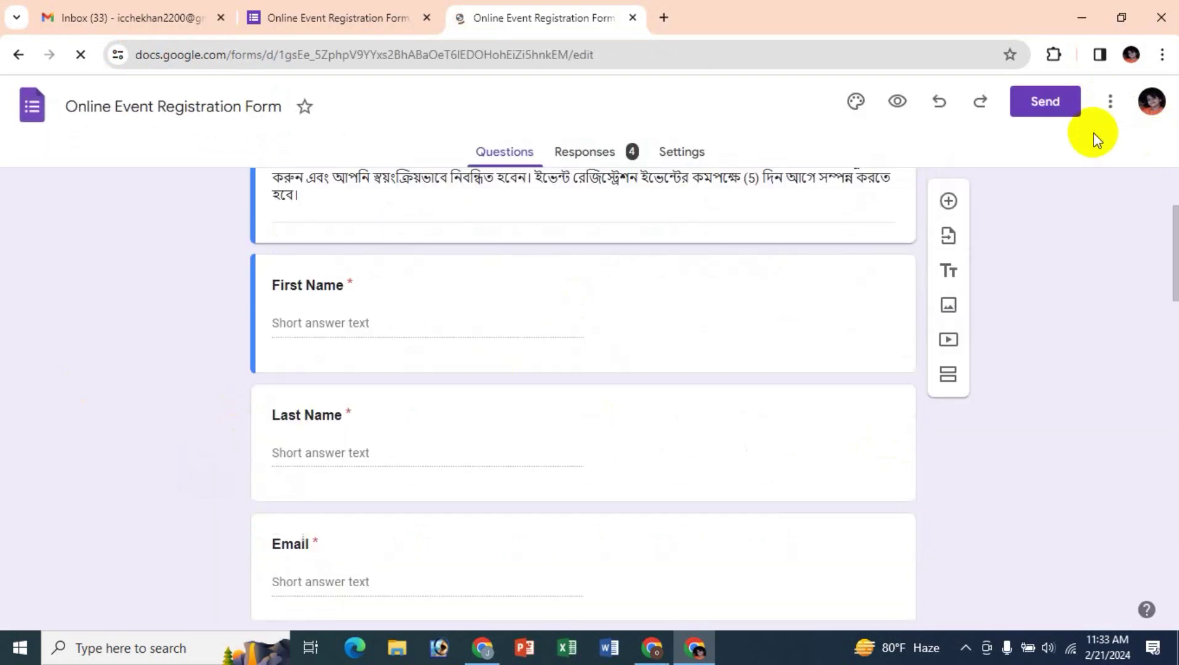
left_click(1114, 110)
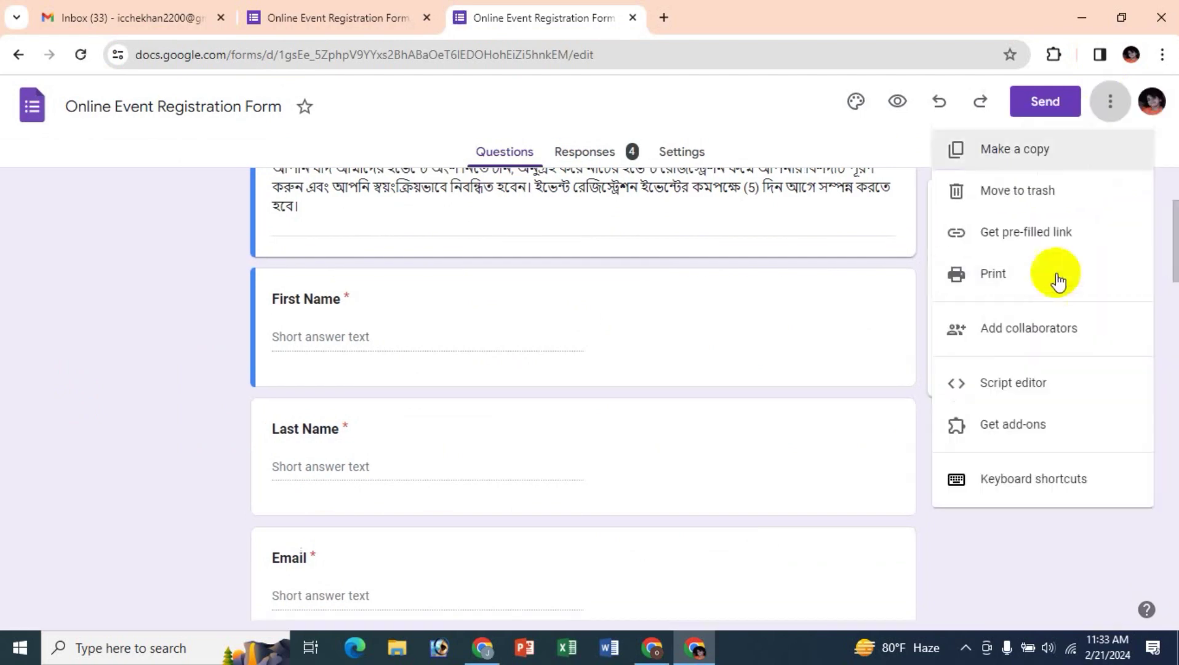
left_click(1032, 338)
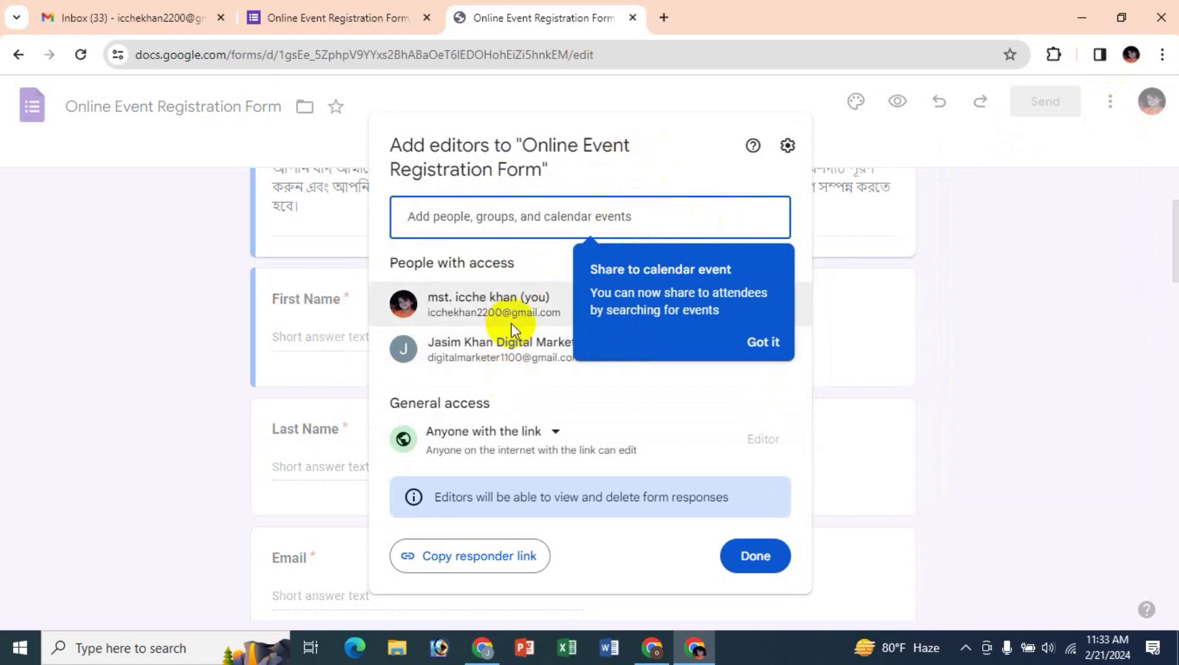
left_click(762, 343)
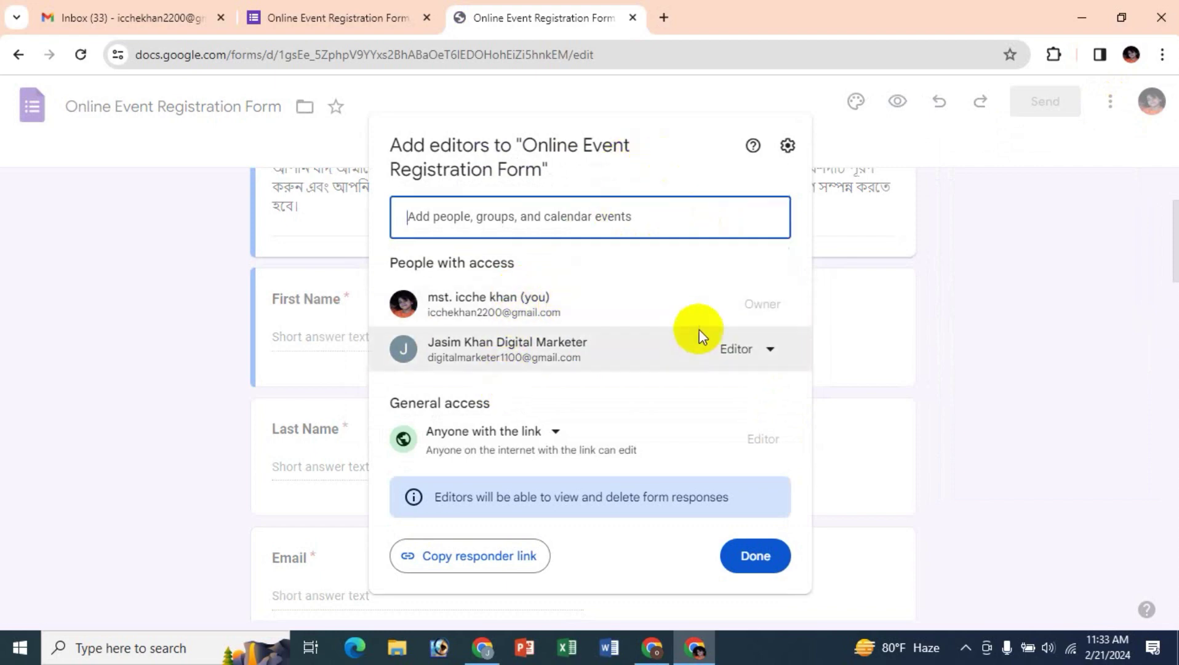
left_click(769, 351)
left_click(759, 452)
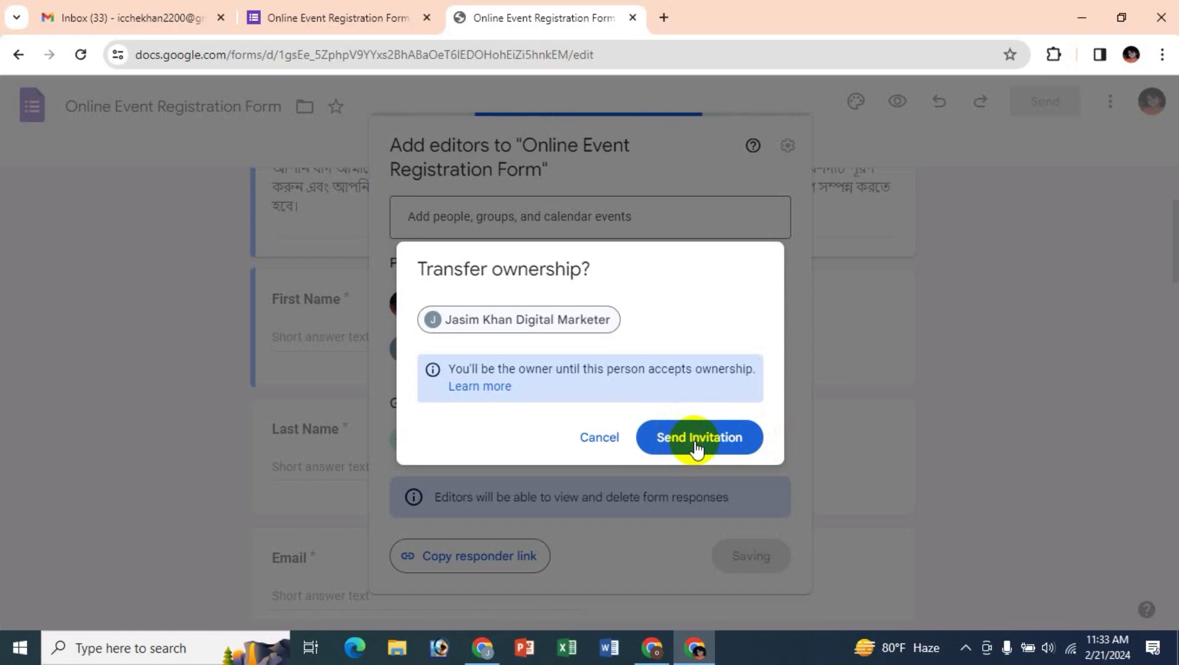
left_click(696, 446)
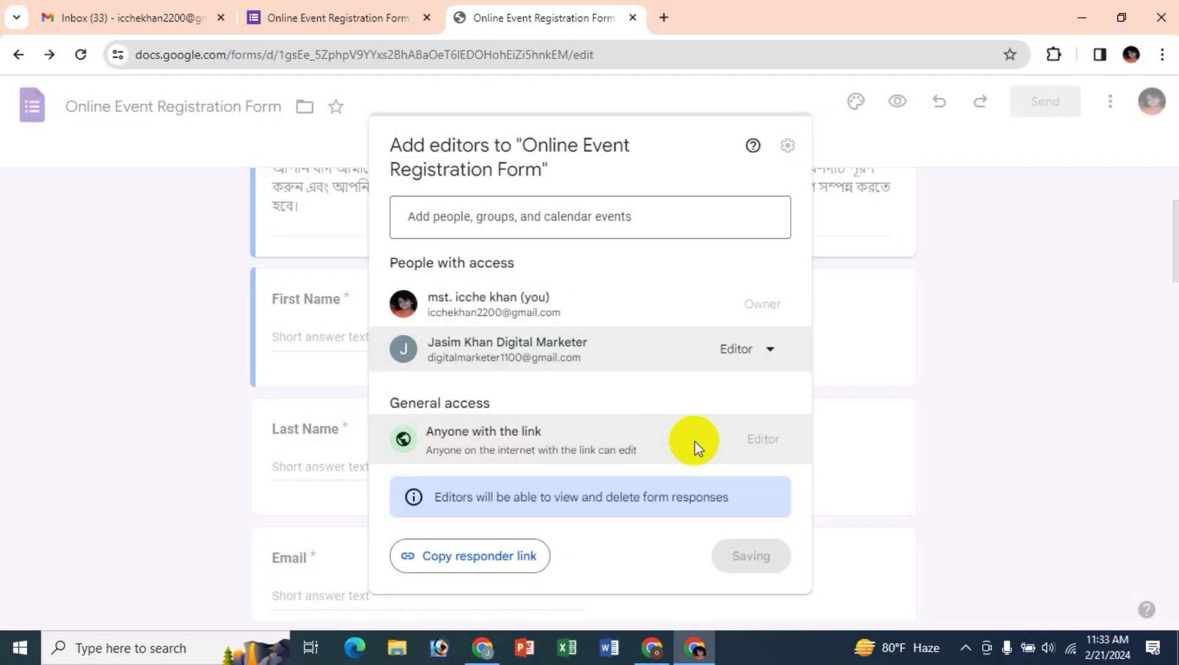
Switch to the previous owner's browser window and open the account's Gmail inbox in a new tab.
mouse_move(594, 356)
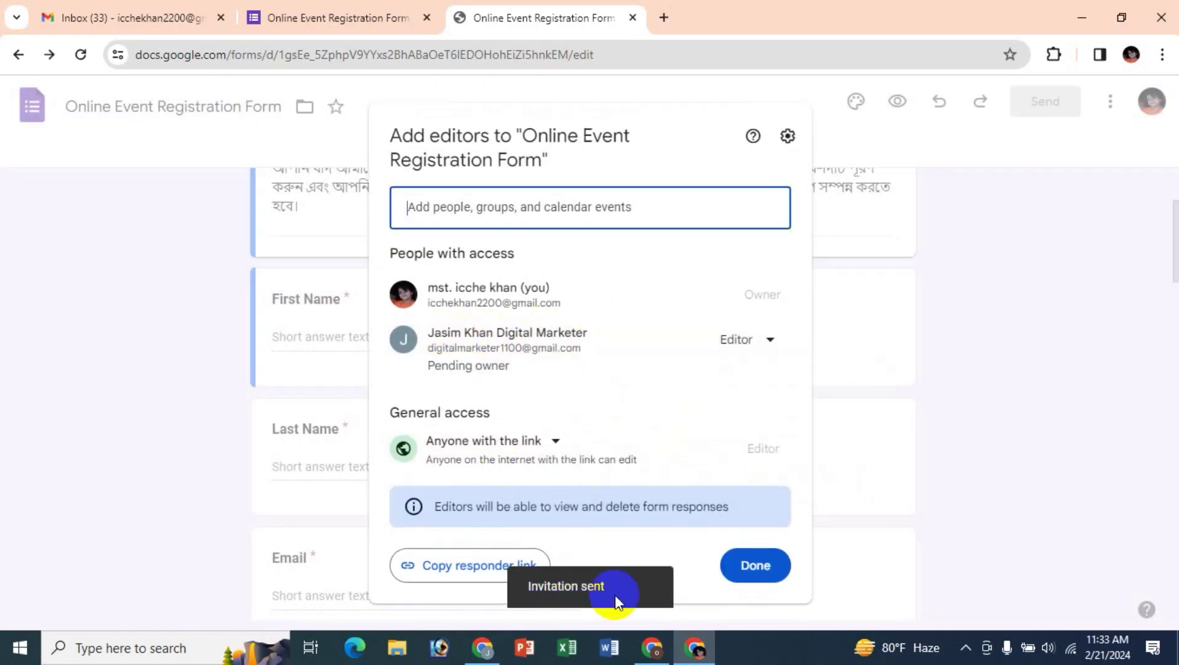
left_click(484, 646)
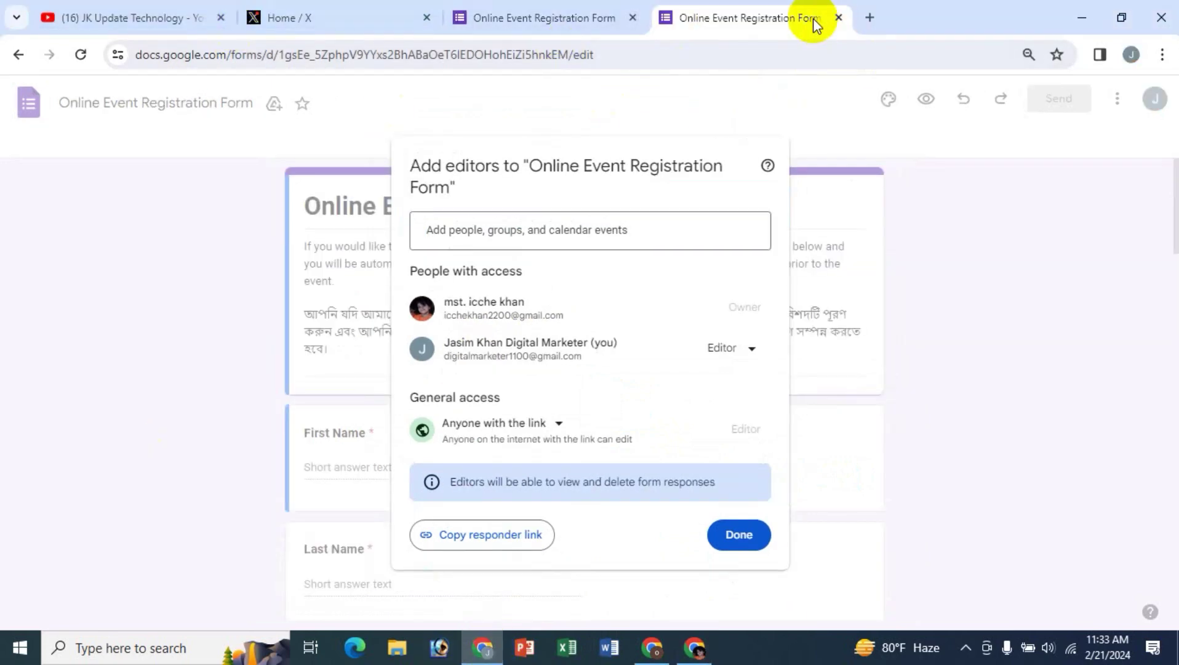
left_click(868, 18)
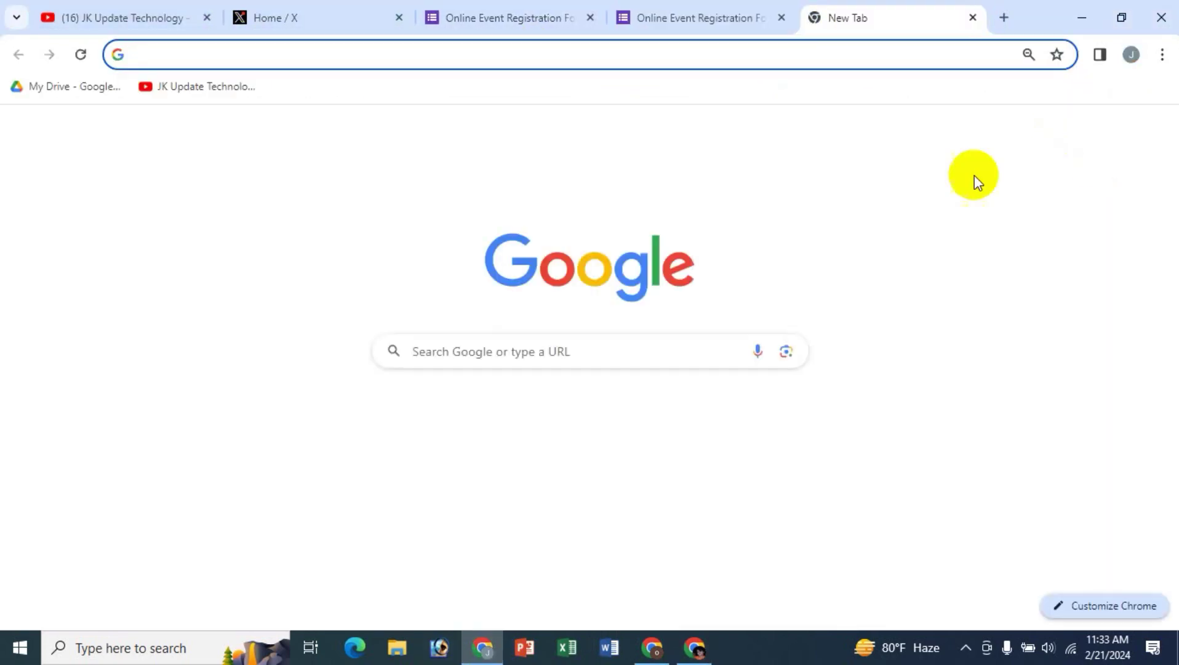
left_click(995, 130)
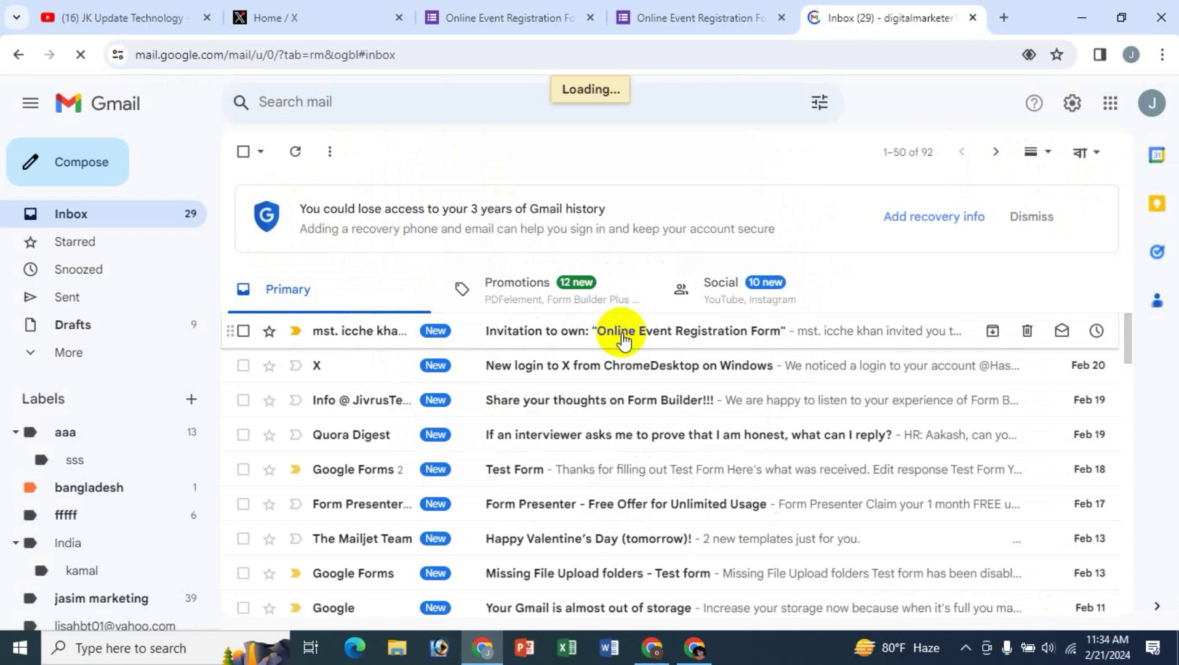
Open the ownership invitation email for the Online Event Registration Form and accept ownership.
left_click(623, 337)
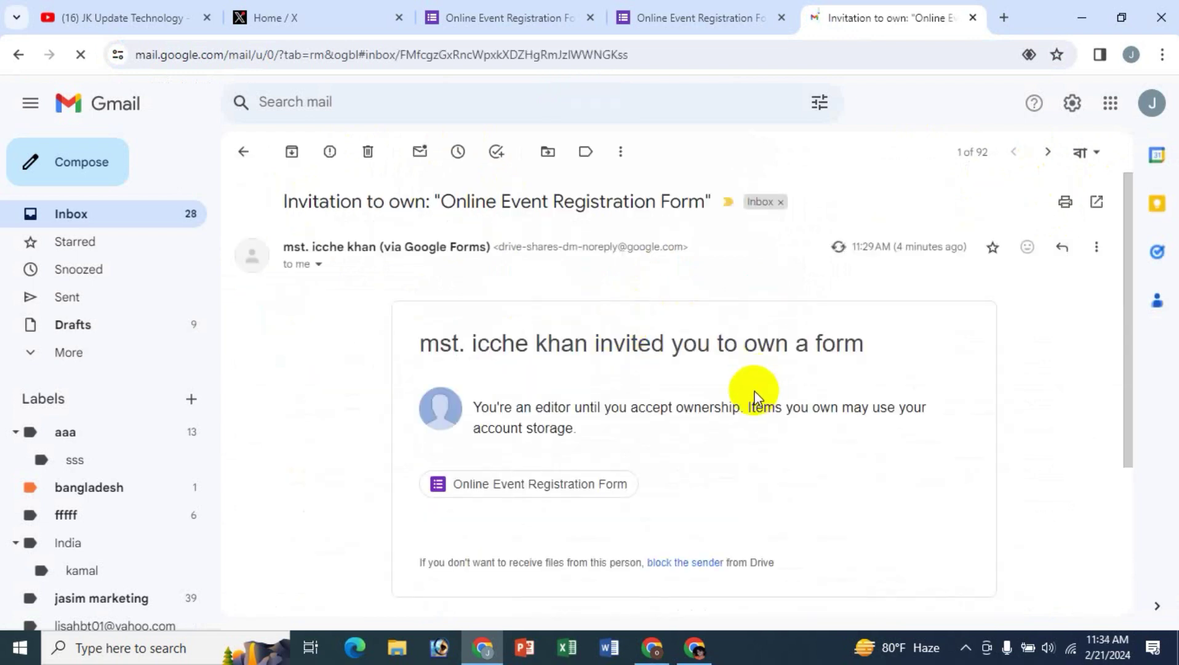
scroll(756, 397, "down", 3)
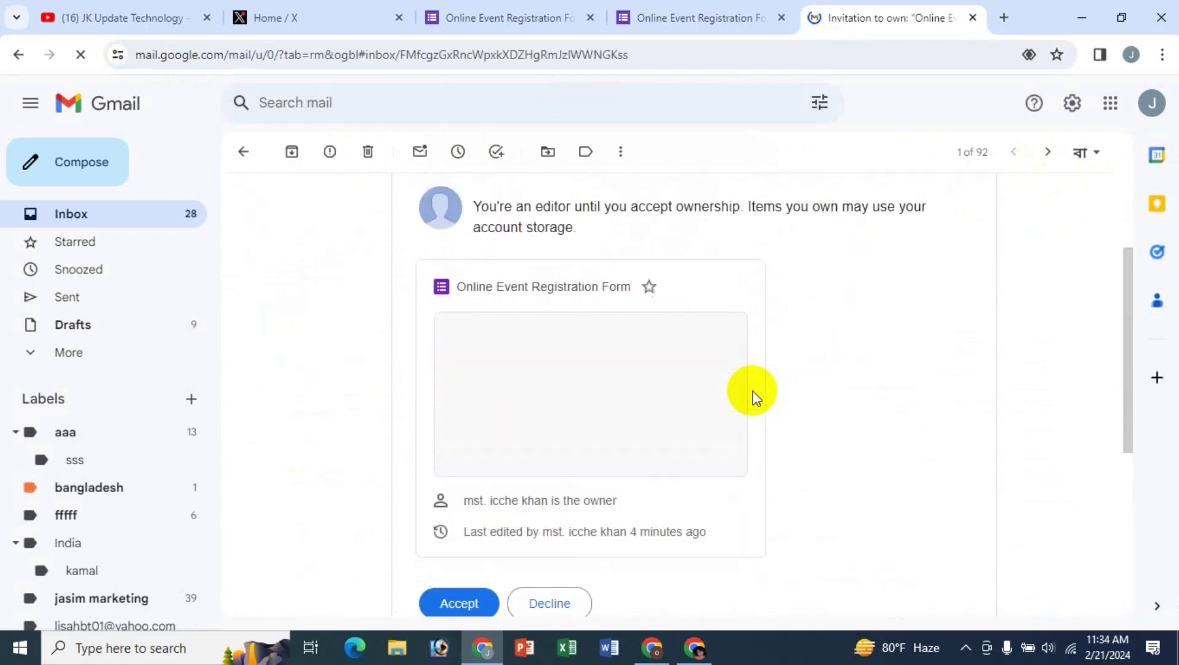
scroll(744, 394, "down", 3)
left_click(458, 408)
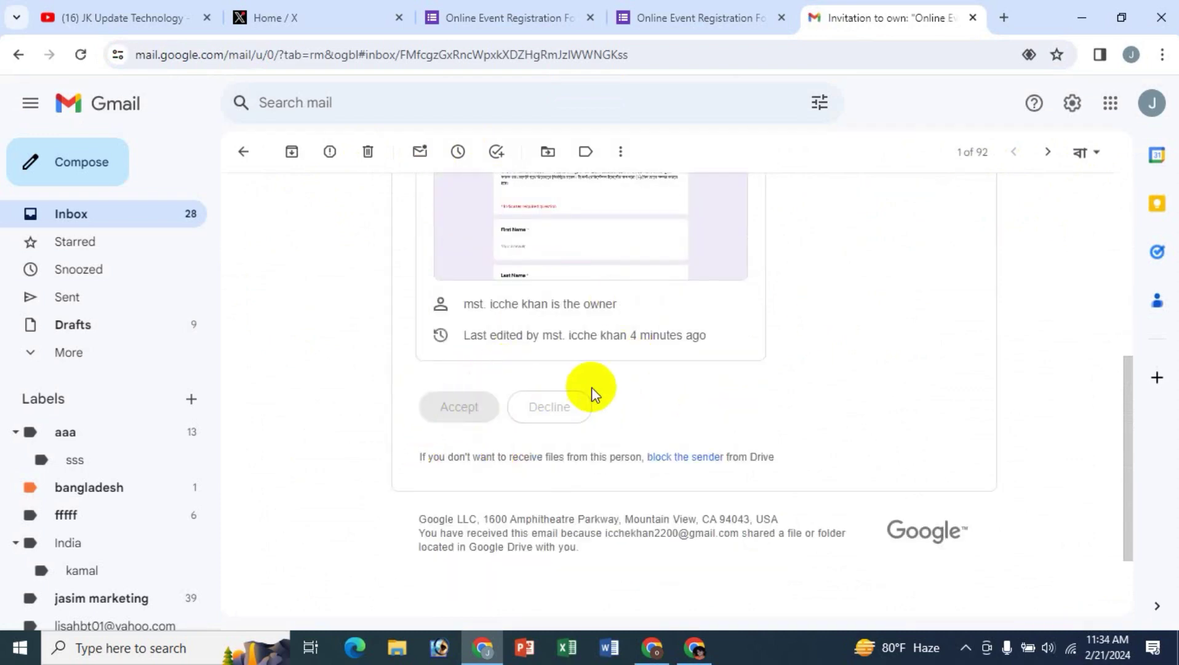
scroll(733, 369, "up", 5)
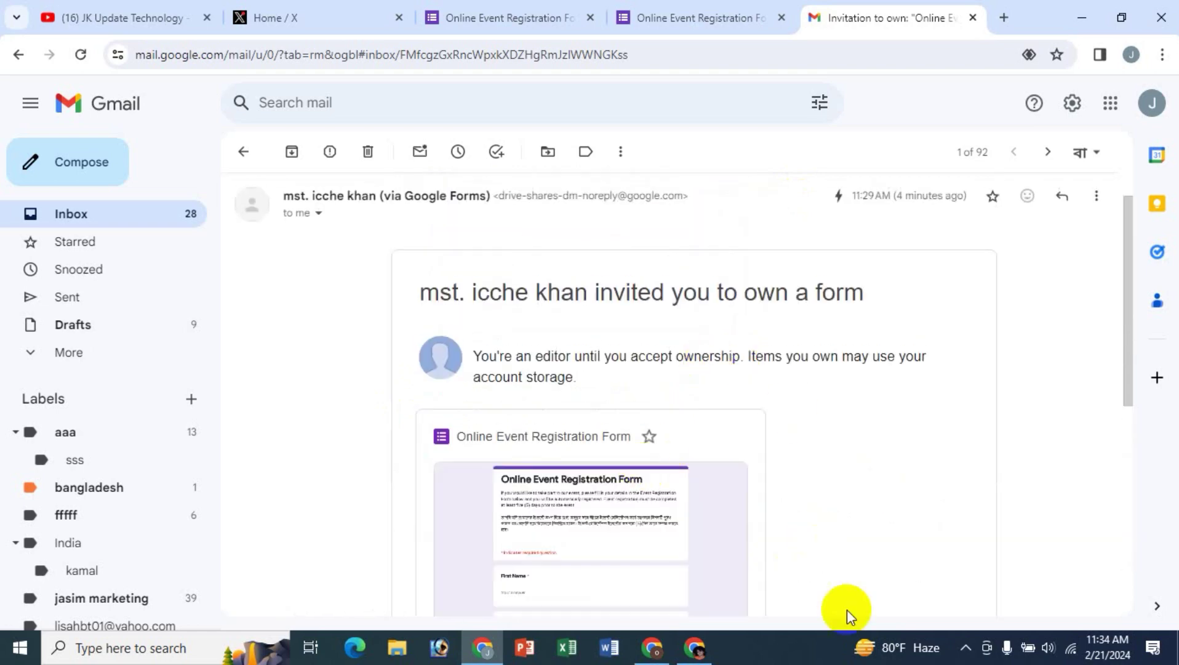
Return to the other account's form window, reopen the collaborator sharing and check who holds the owner and editor roles.
left_click(694, 647)
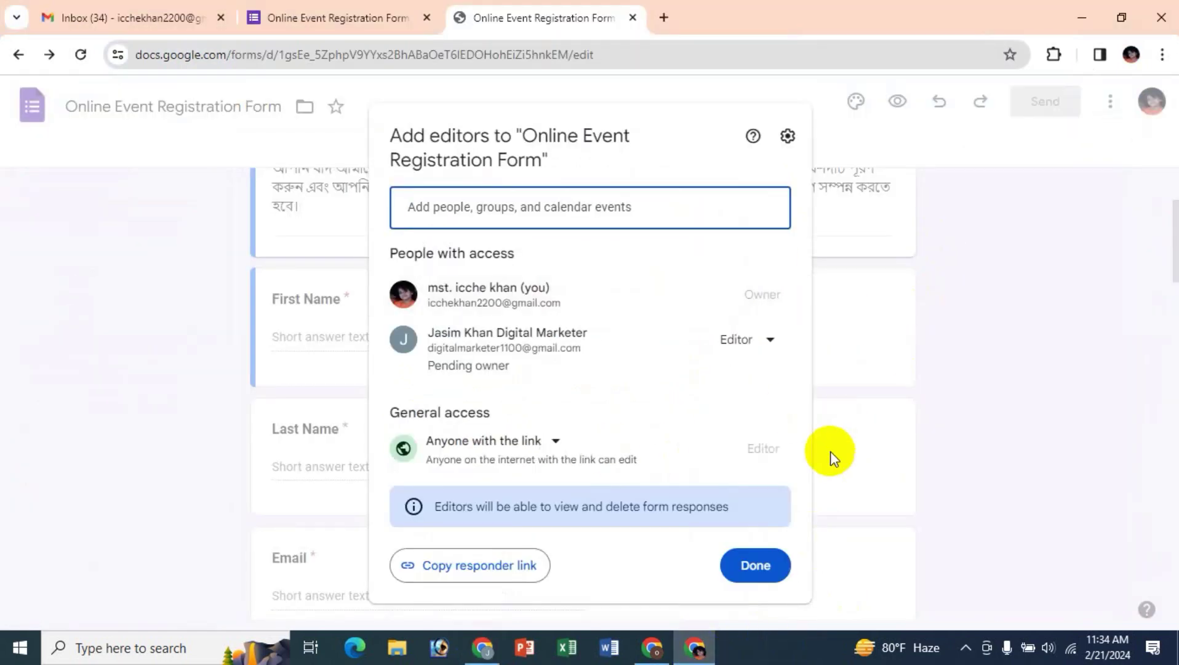
left_click(766, 565)
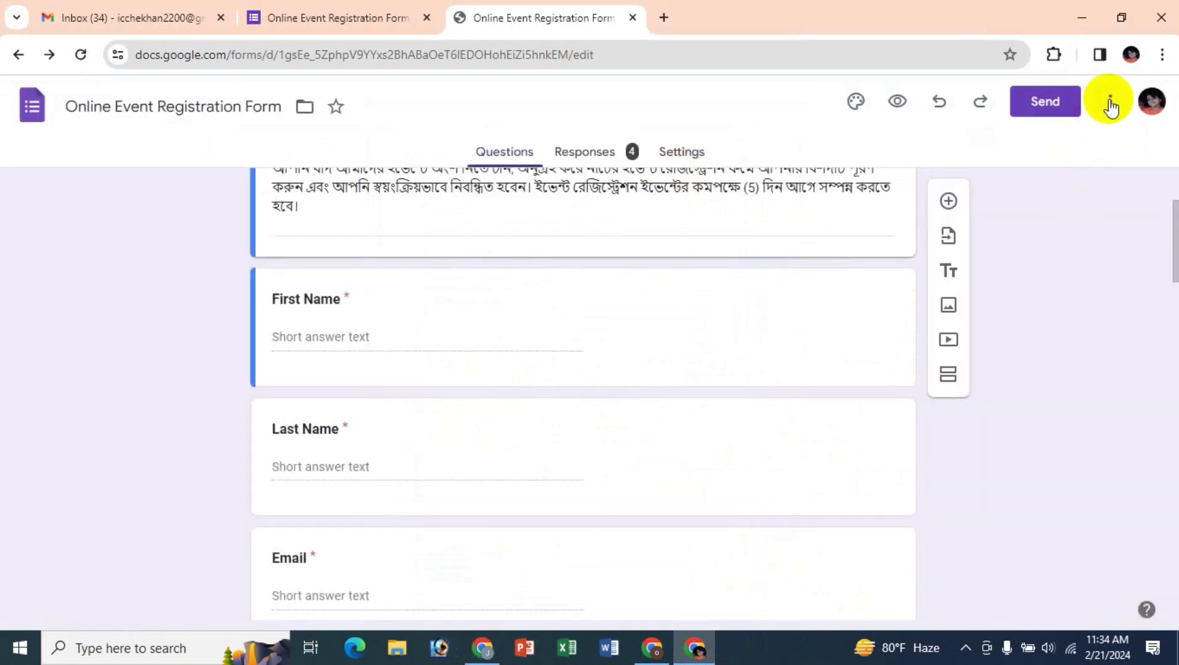
left_click(1111, 105)
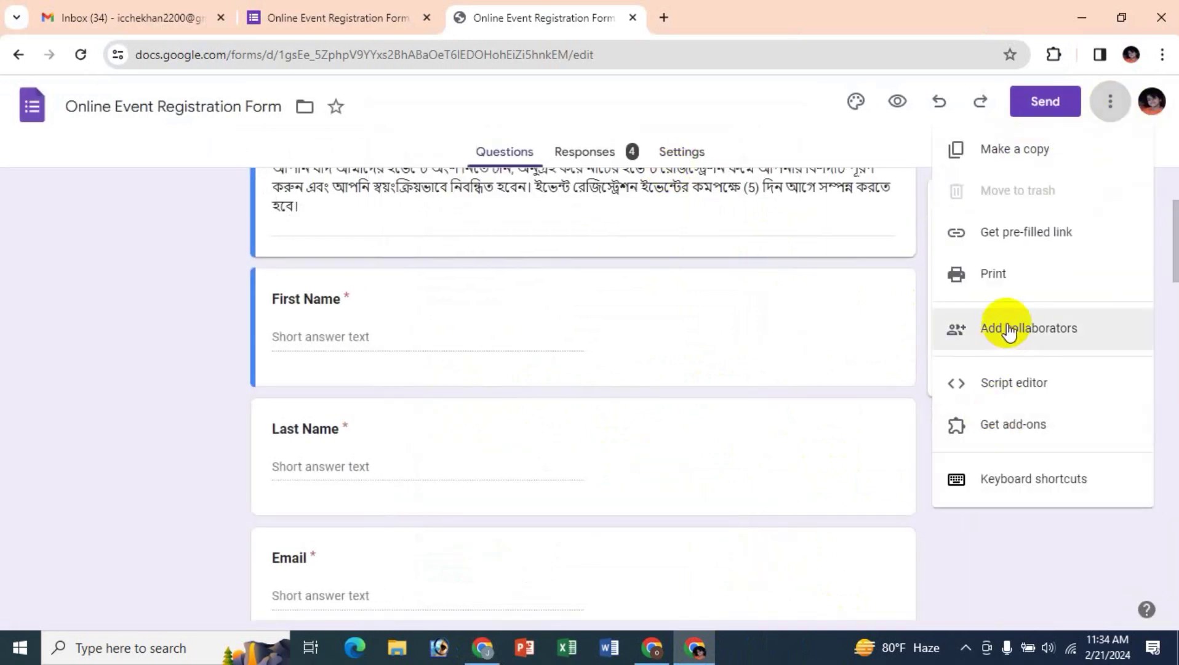
left_click(965, 332)
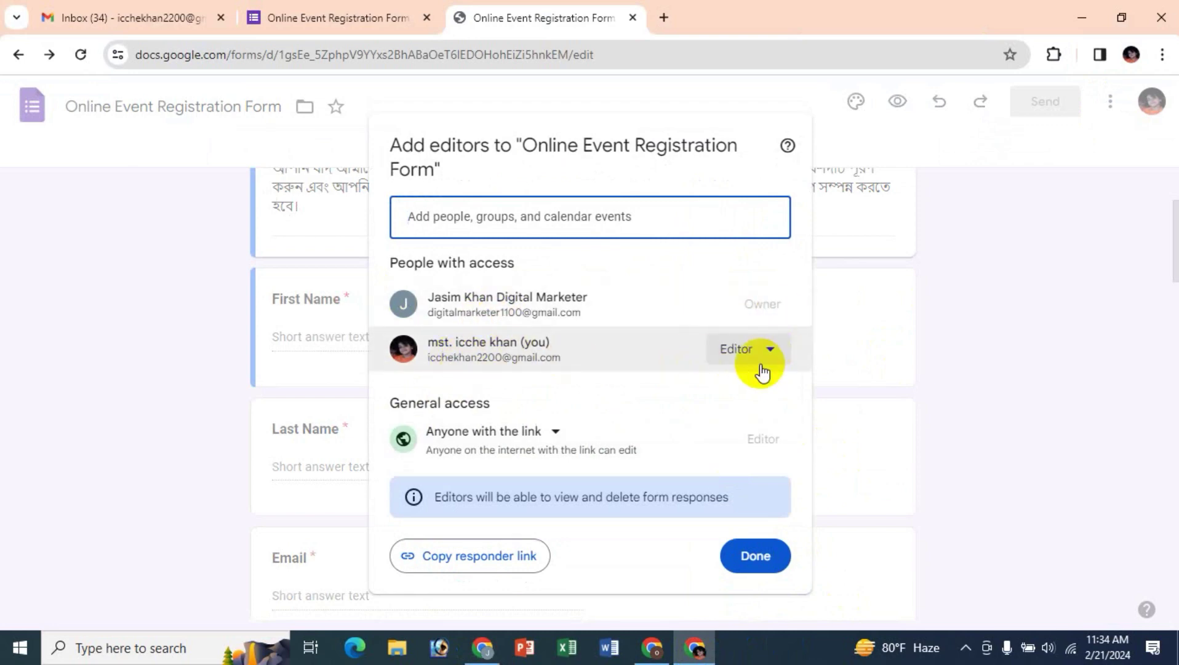
left_click(960, 382)
In the restored owner's form tab, reopen the collaborator sharing and check the roles and the editor's access options.
left_click(483, 647)
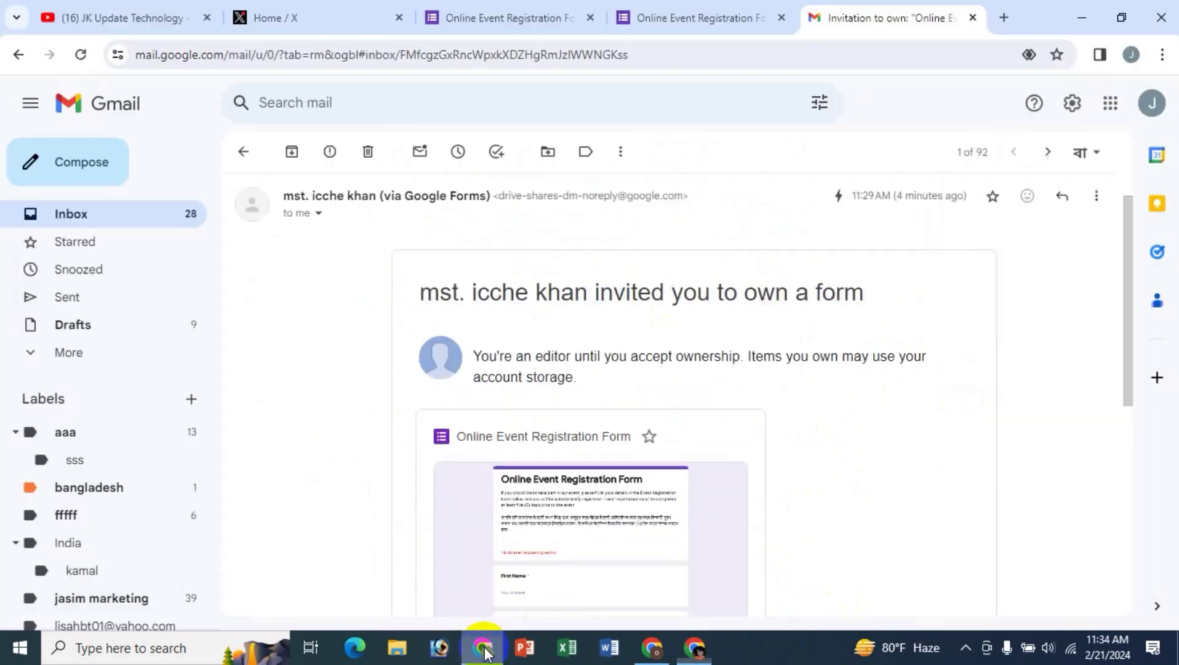
left_click(673, 21)
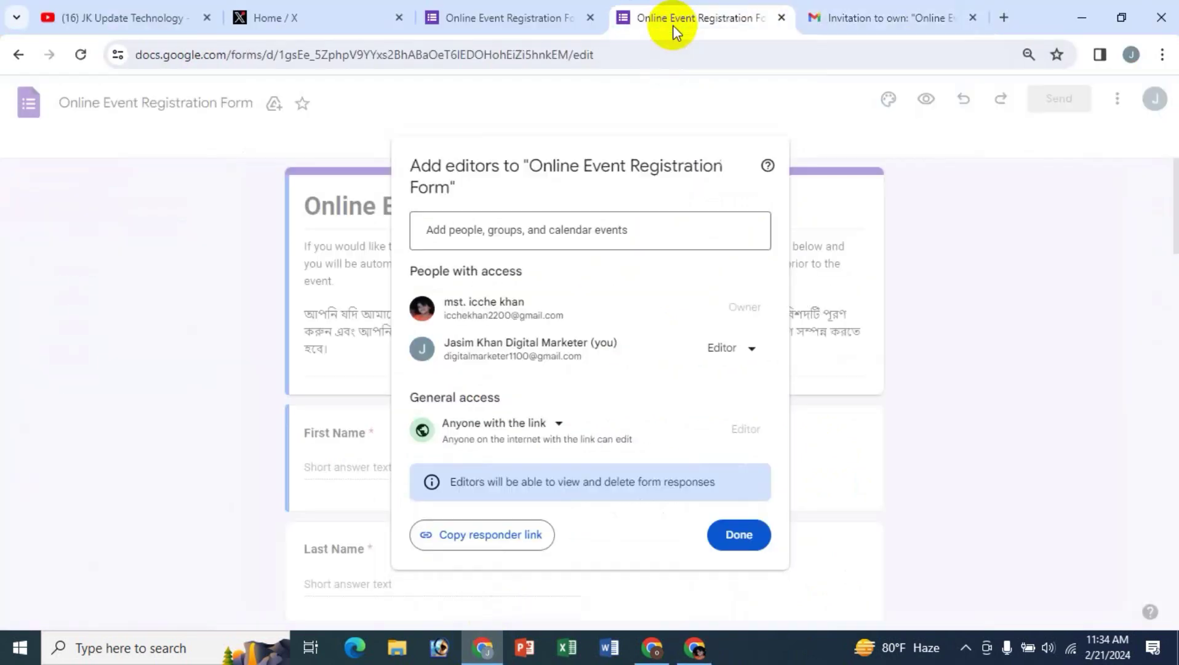
left_click(746, 534)
left_click(1117, 99)
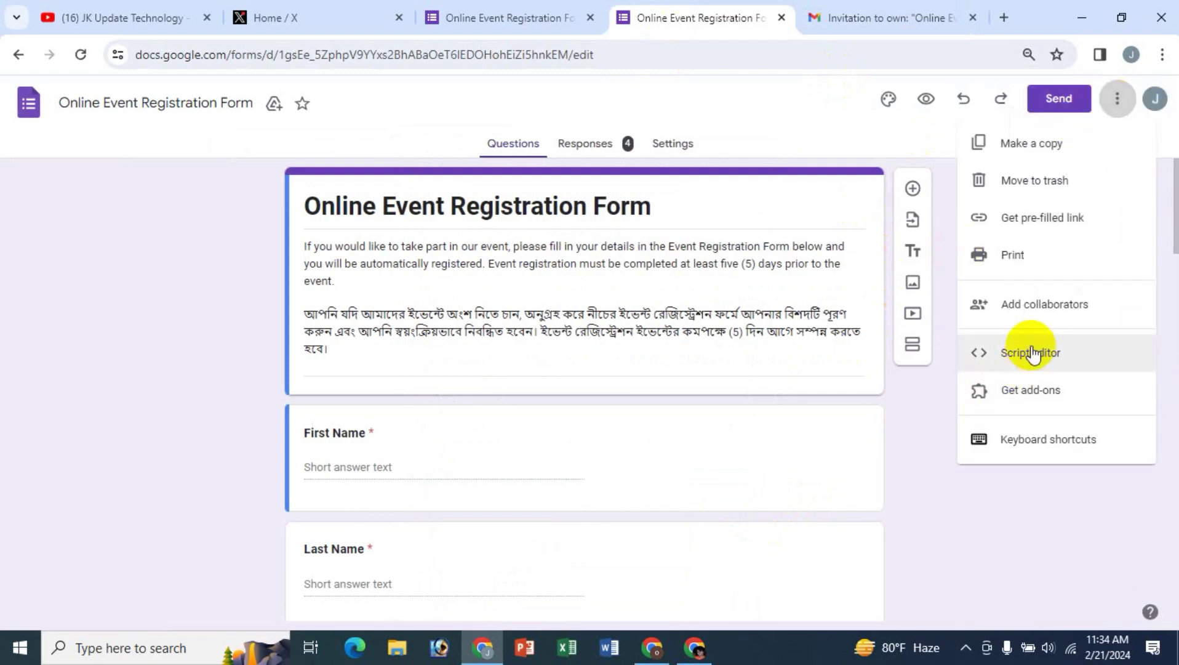
left_click(1049, 305)
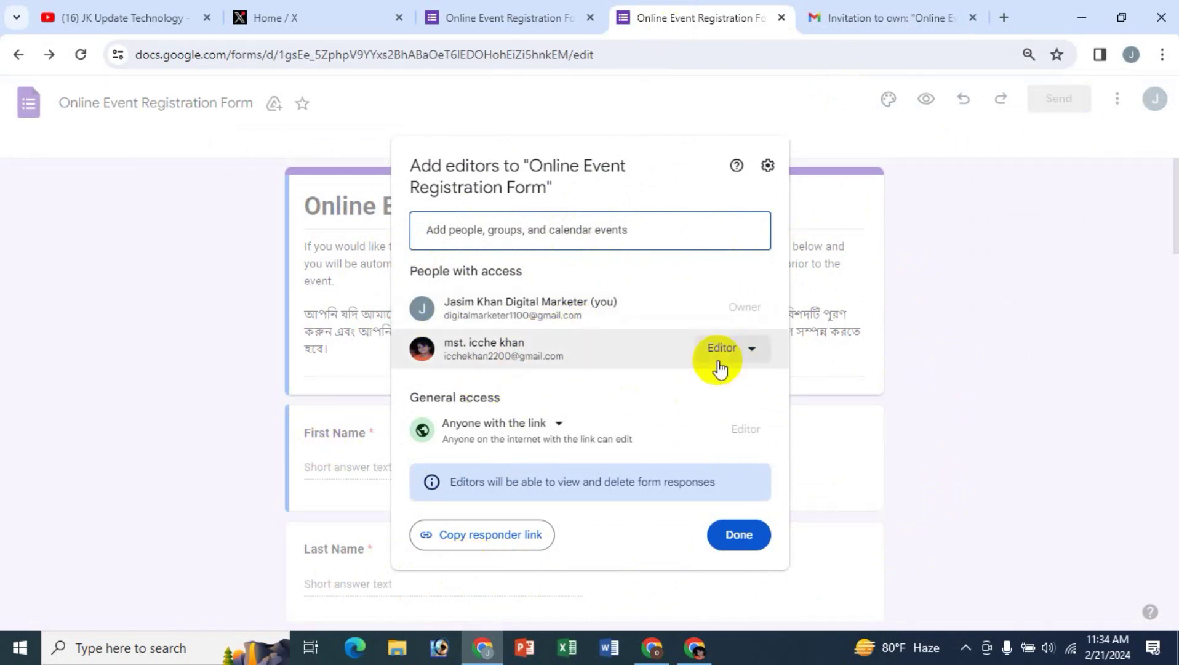
left_click(758, 346)
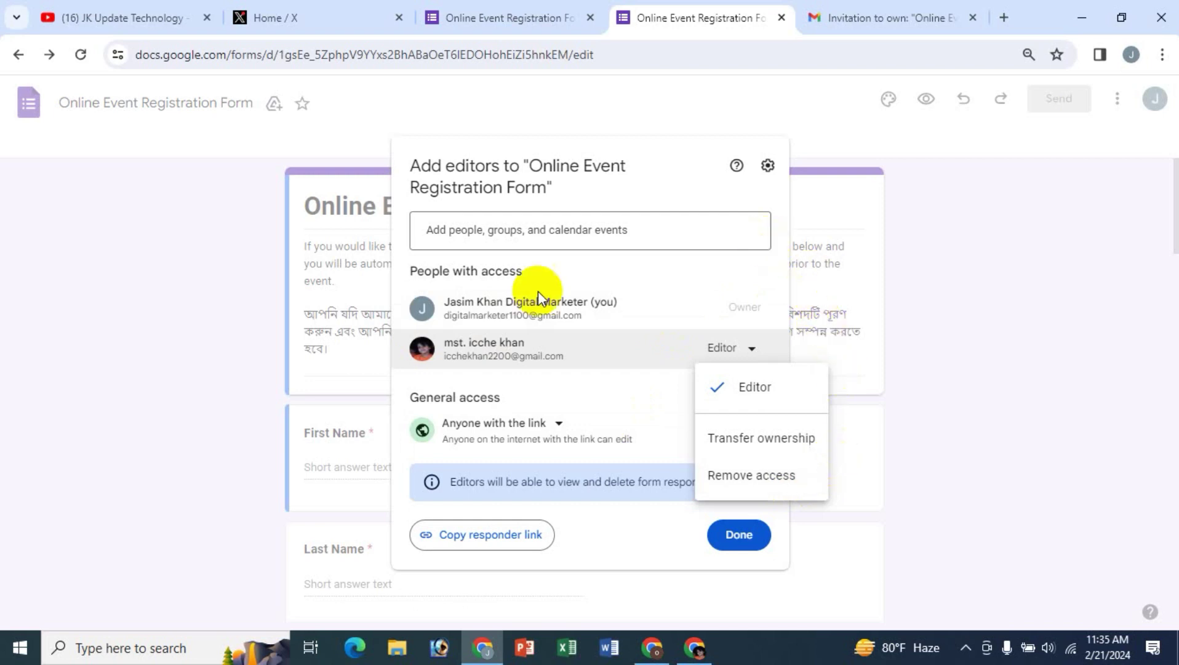
left_click(653, 181)
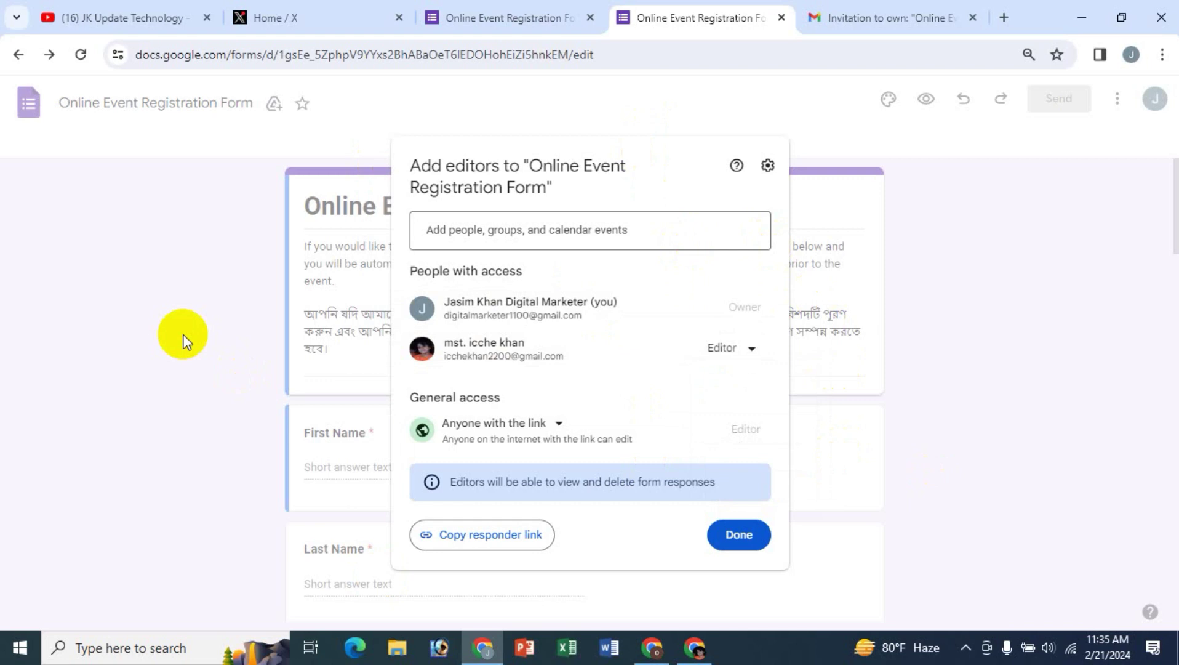
Switch to the JK Update Technology channel's videos page on YouTube.
left_click(83, 19)
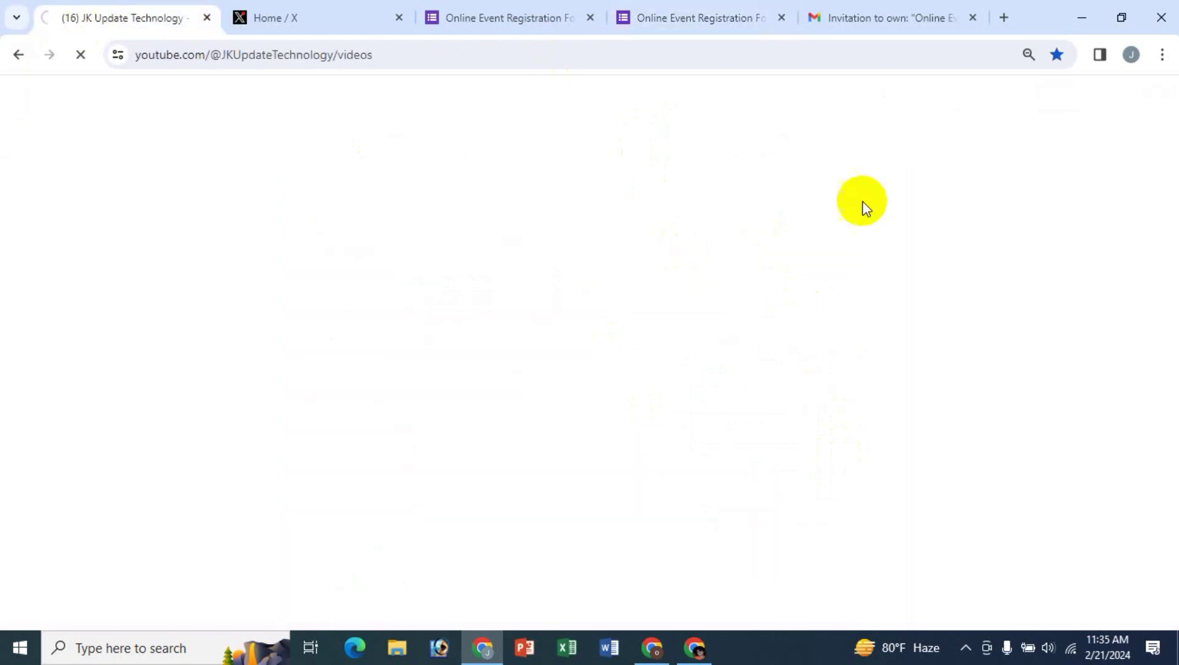